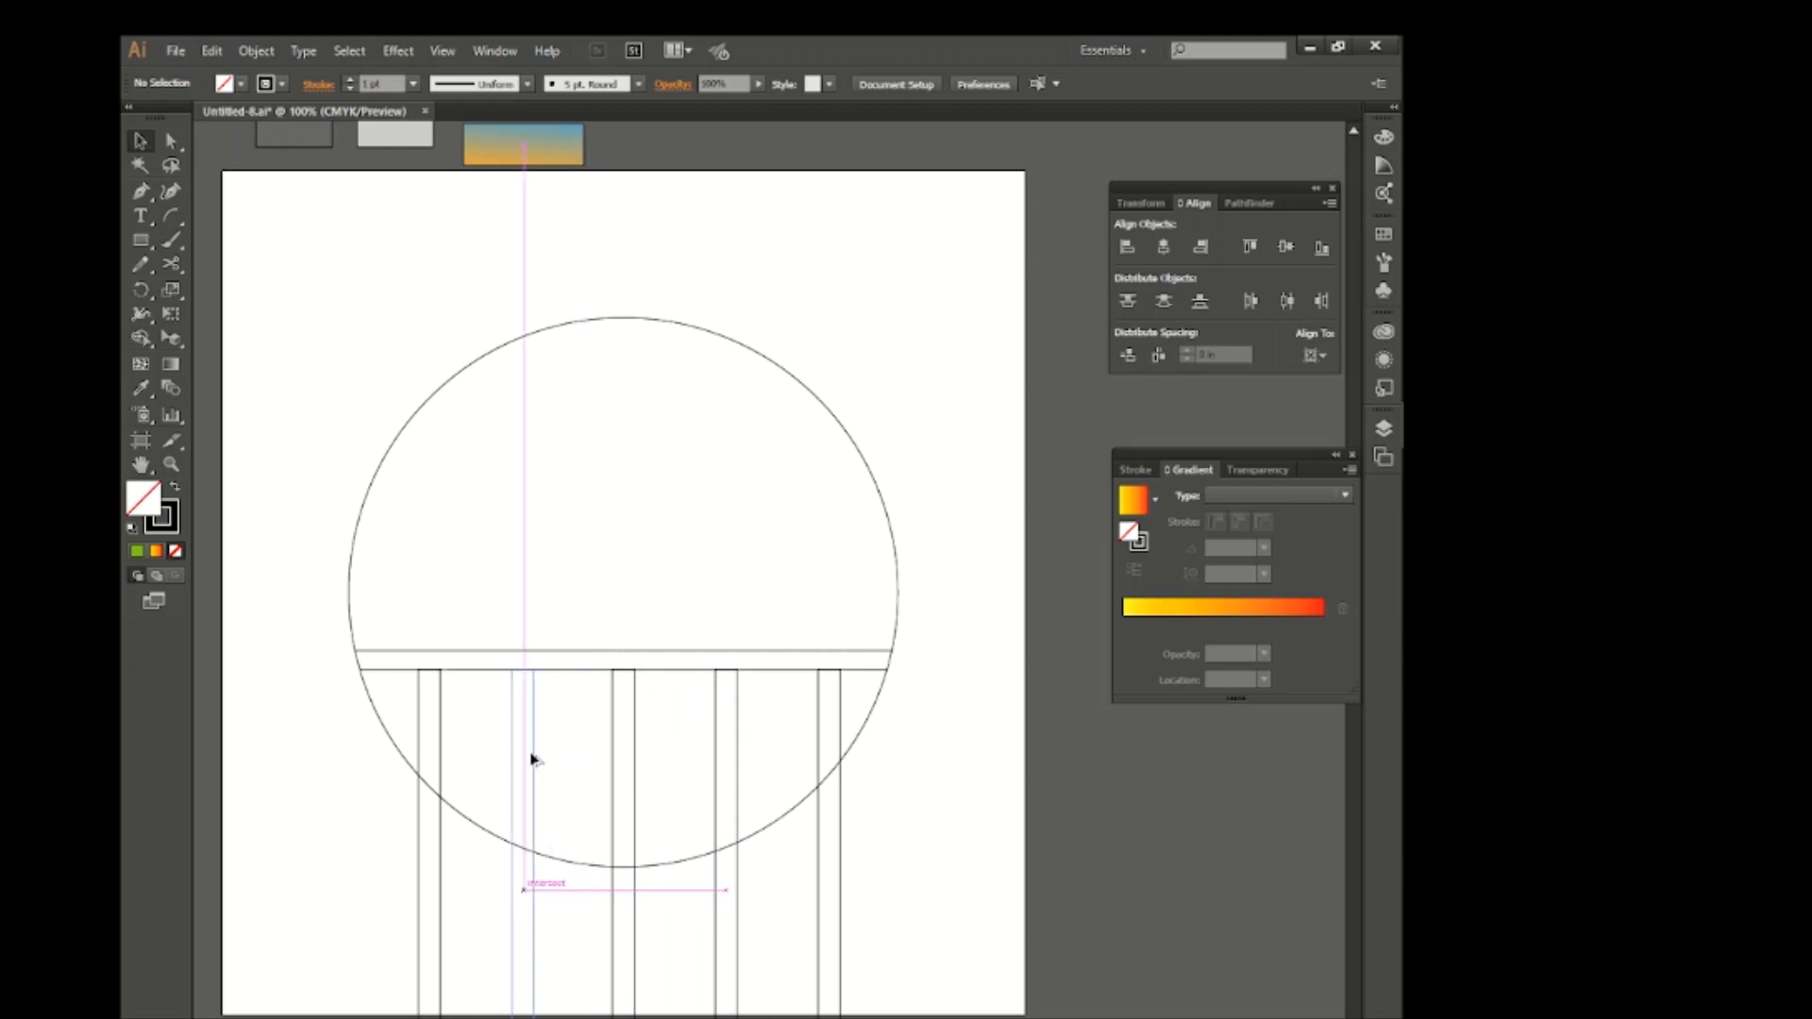
# Trim away the parts of the railing rectangles that extend beyond the circle with the Shape Builder tool, and clear the selection
pyautogui.click(597, 750)
pyautogui.scroll(-1, 598, 752)
pyautogui.moveTo(317, 295); pyautogui.dragTo(930, 823)
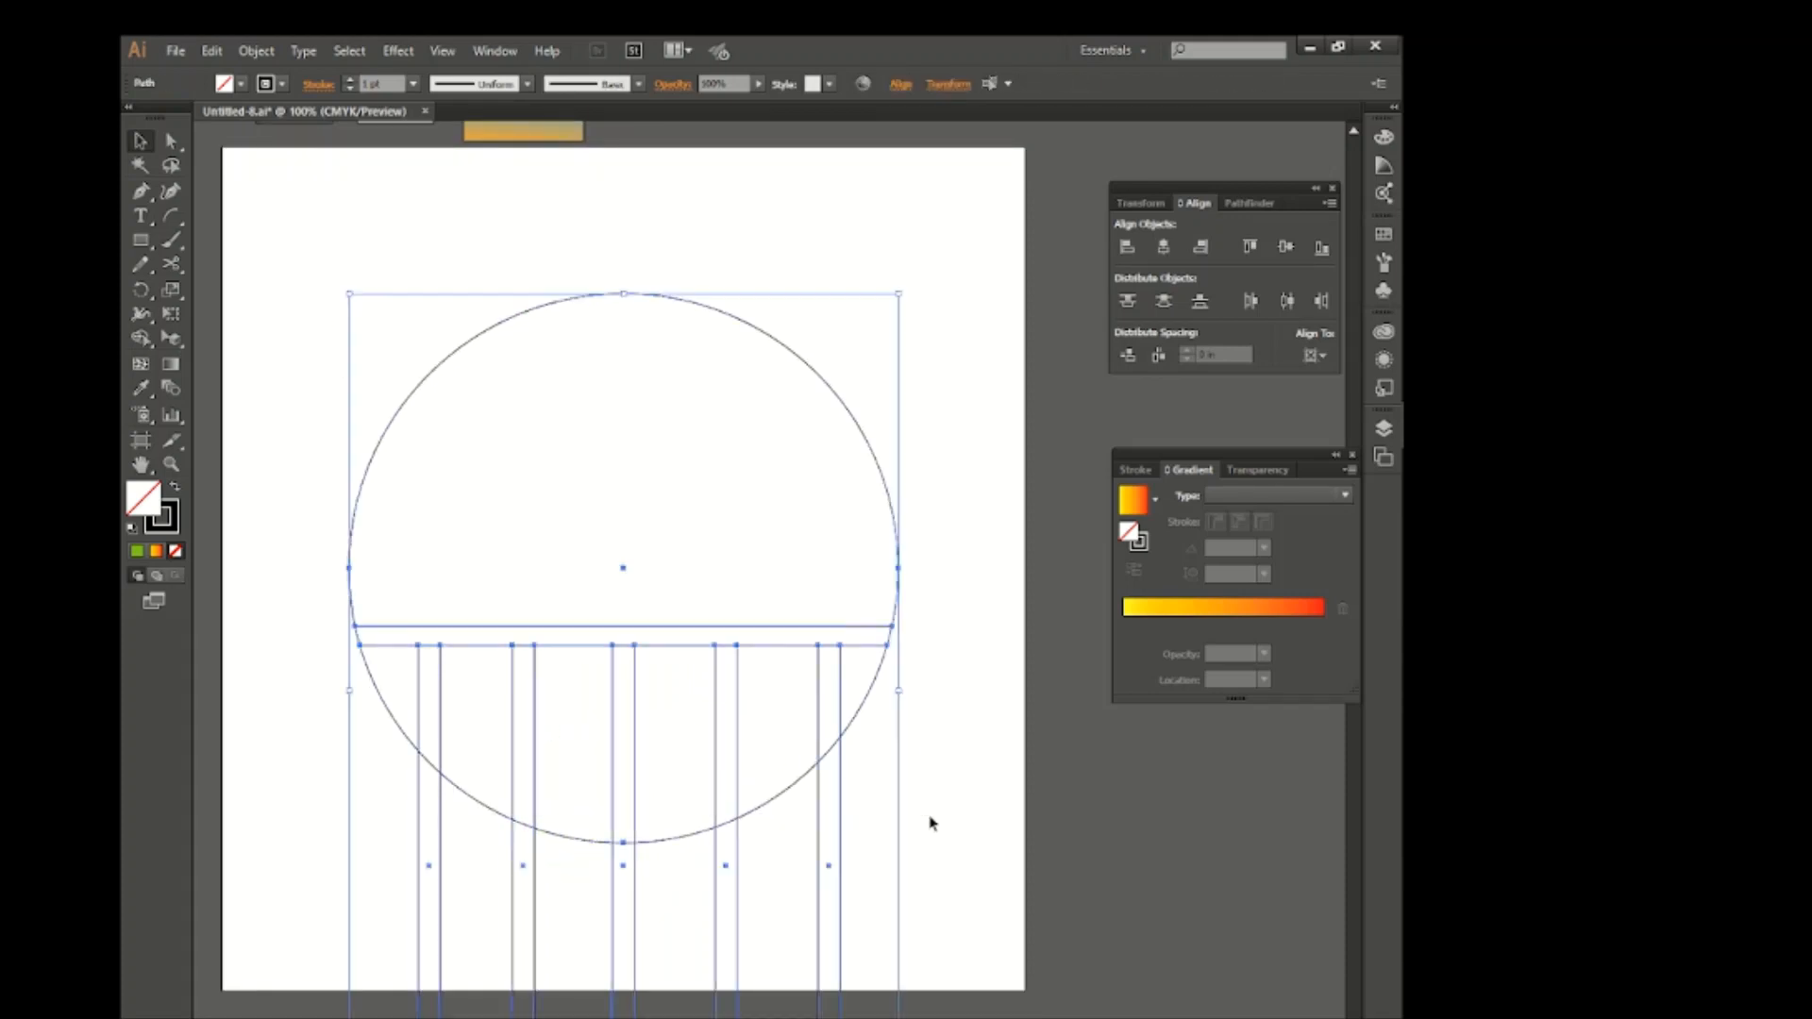
pyautogui.hotkey('shift', 'm')
pyautogui.moveTo(385, 859); pyautogui.dragTo(1014, 934)
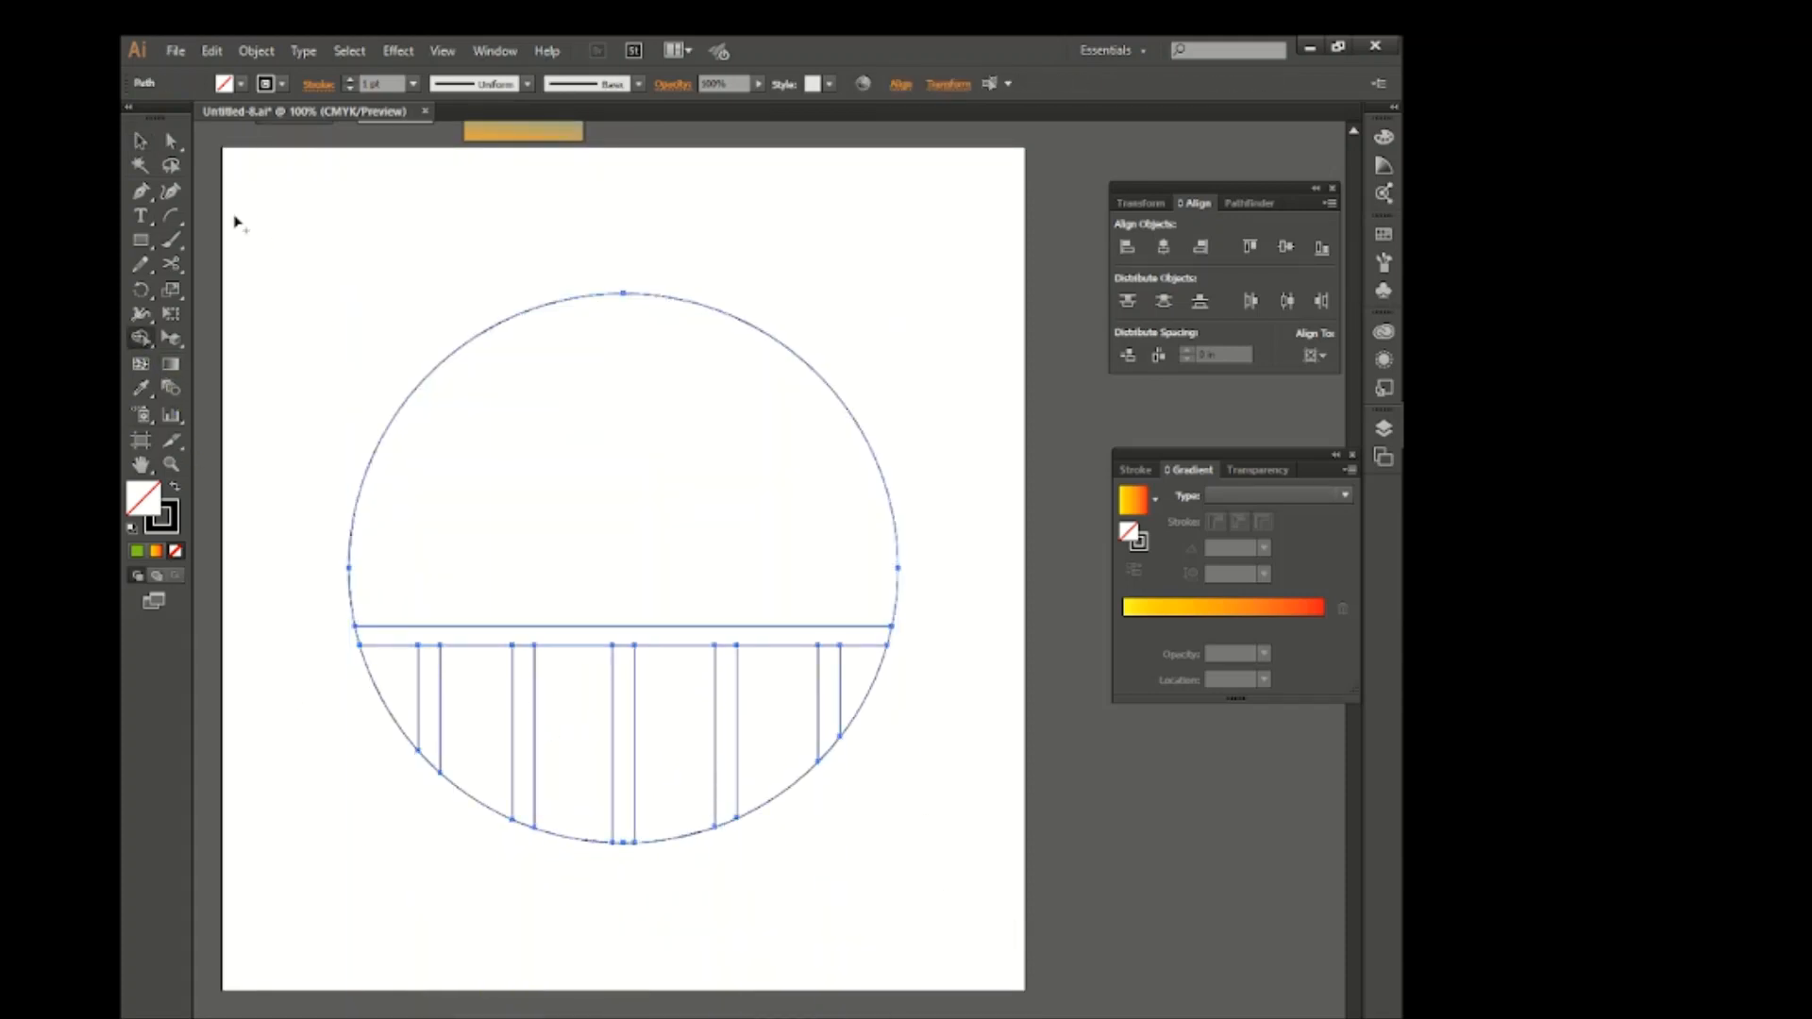
pyautogui.click(142, 141)
pyautogui.scroll(2, 485, 647)
pyautogui.hotkey('ctrl', 'shift', 'a')
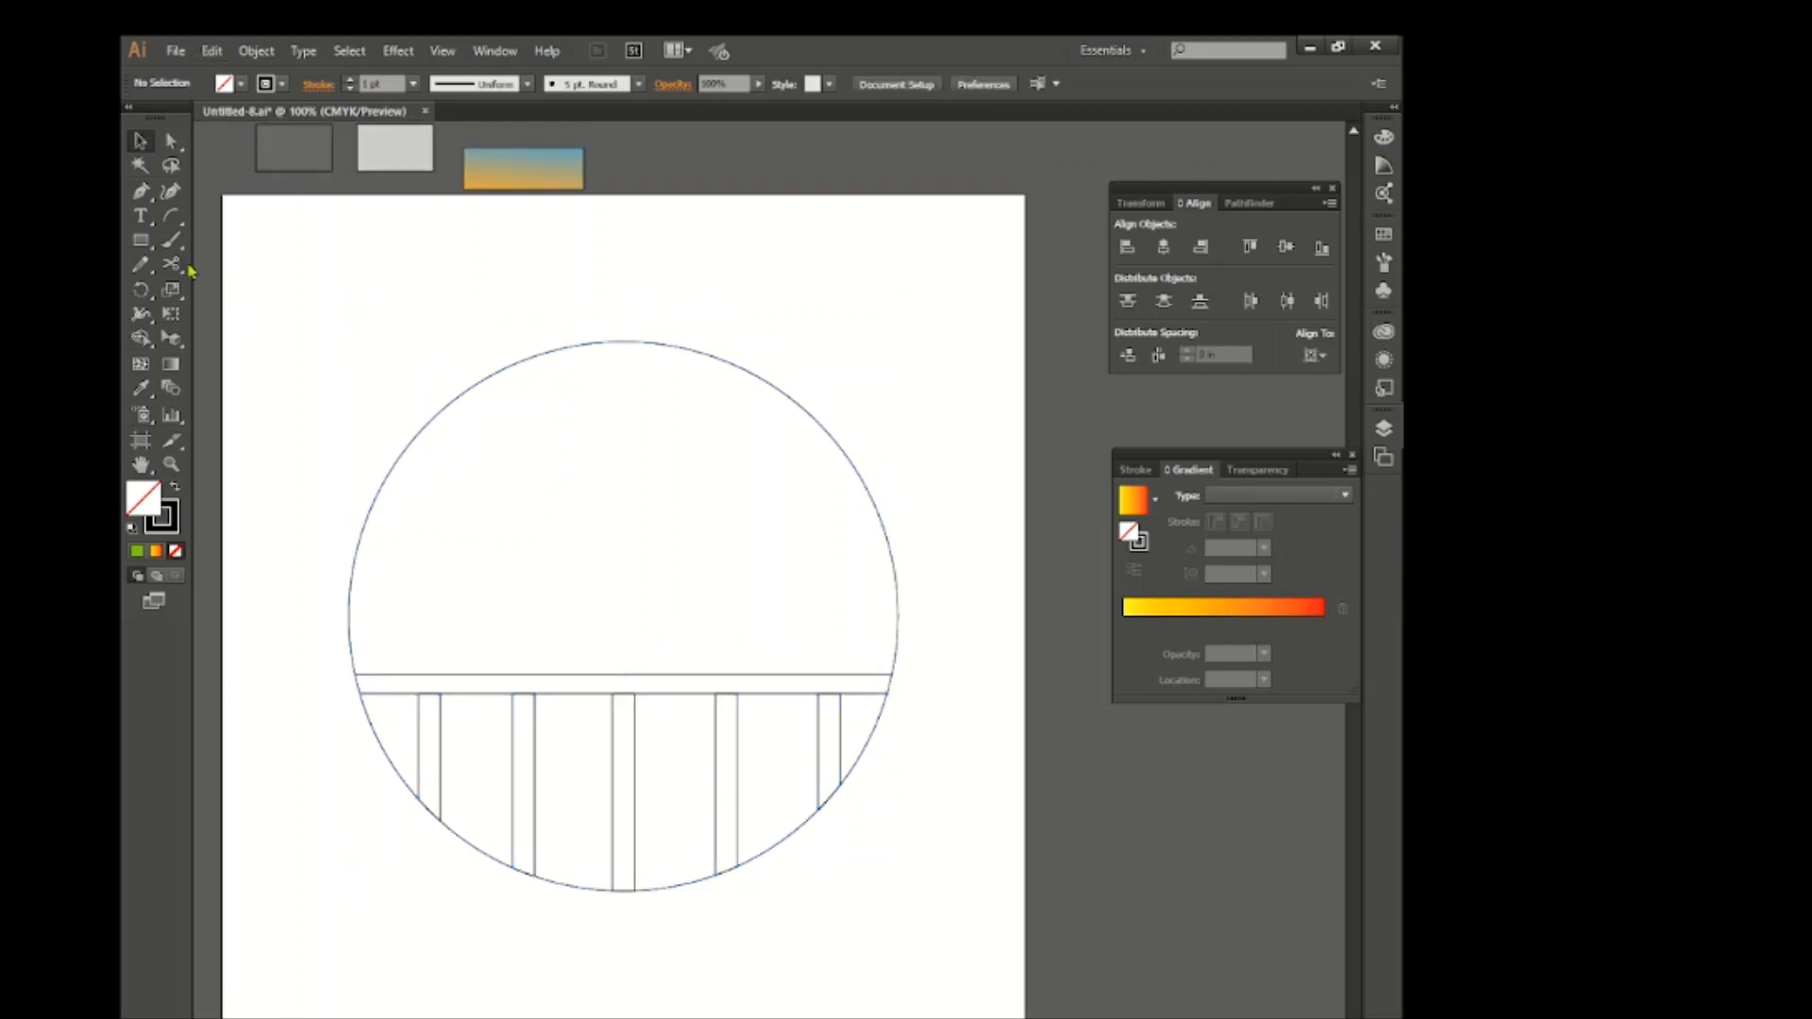
# Draw a wavy main branch with the Pencil tool, starting at the circle's upper right edge and running leftwards
pyautogui.press('n')
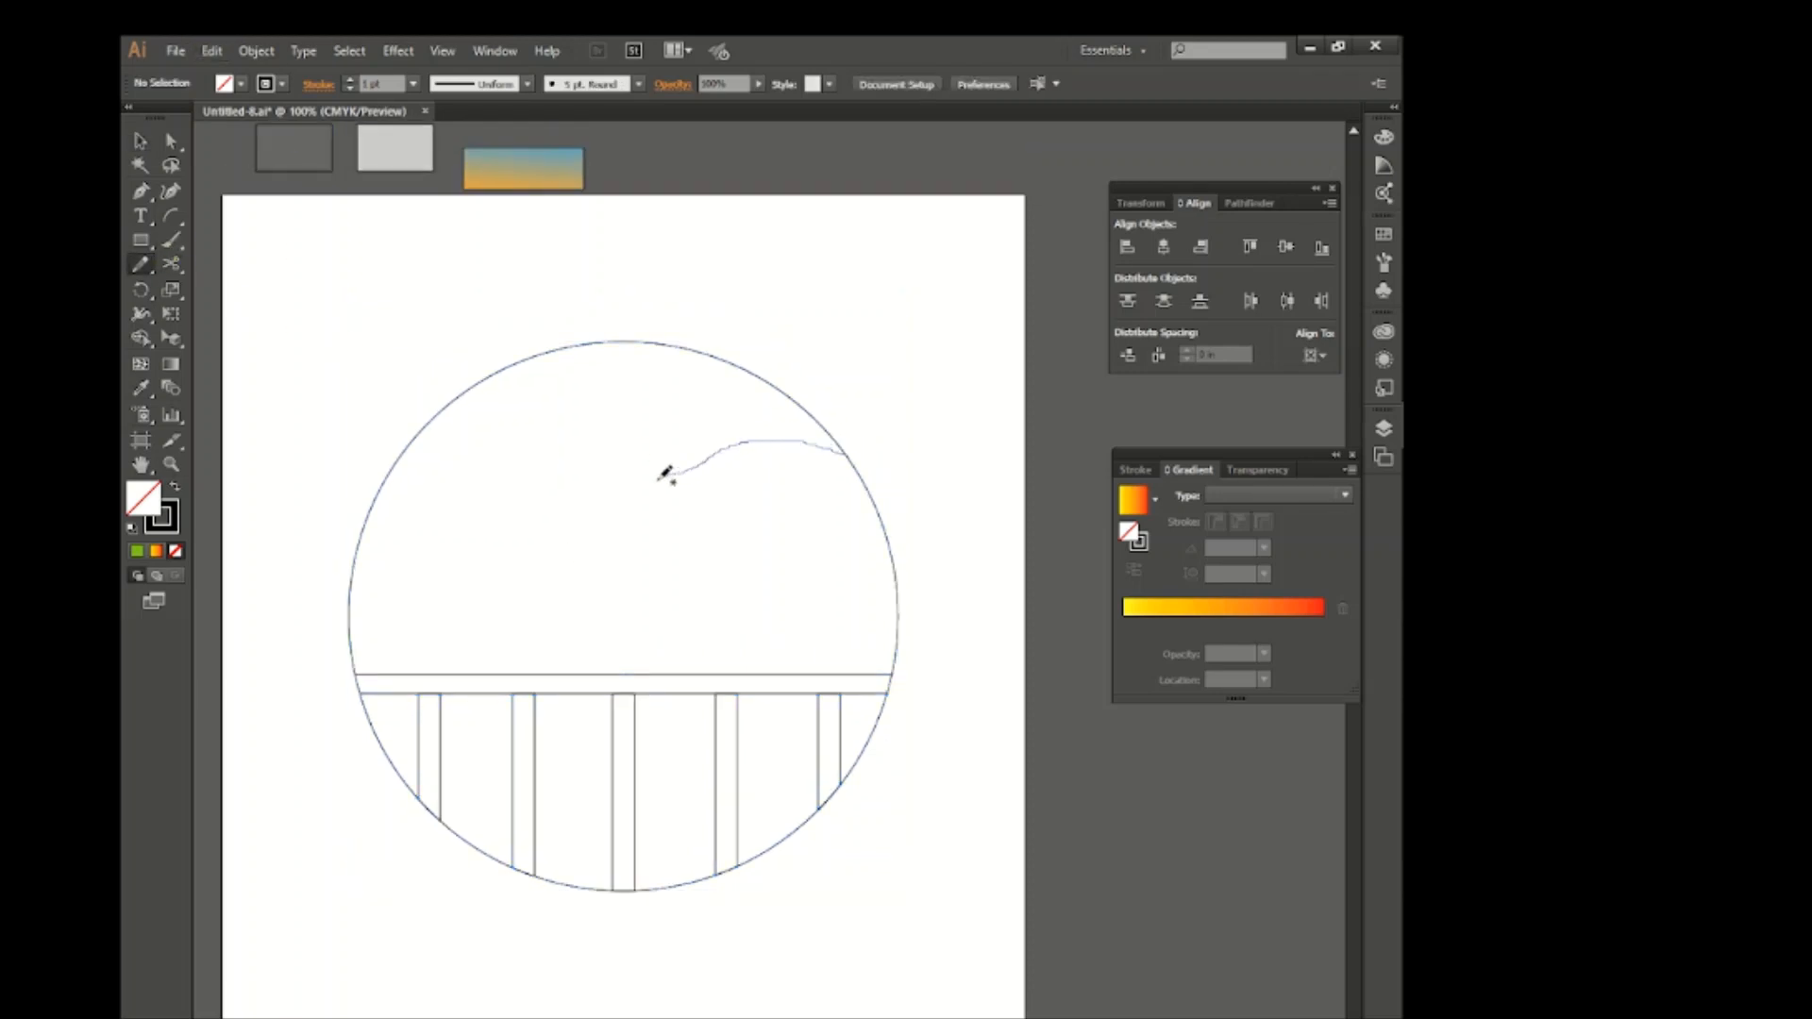
pyautogui.moveTo(513, 429); pyautogui.dragTo(510, 429)
pyautogui.press('v')
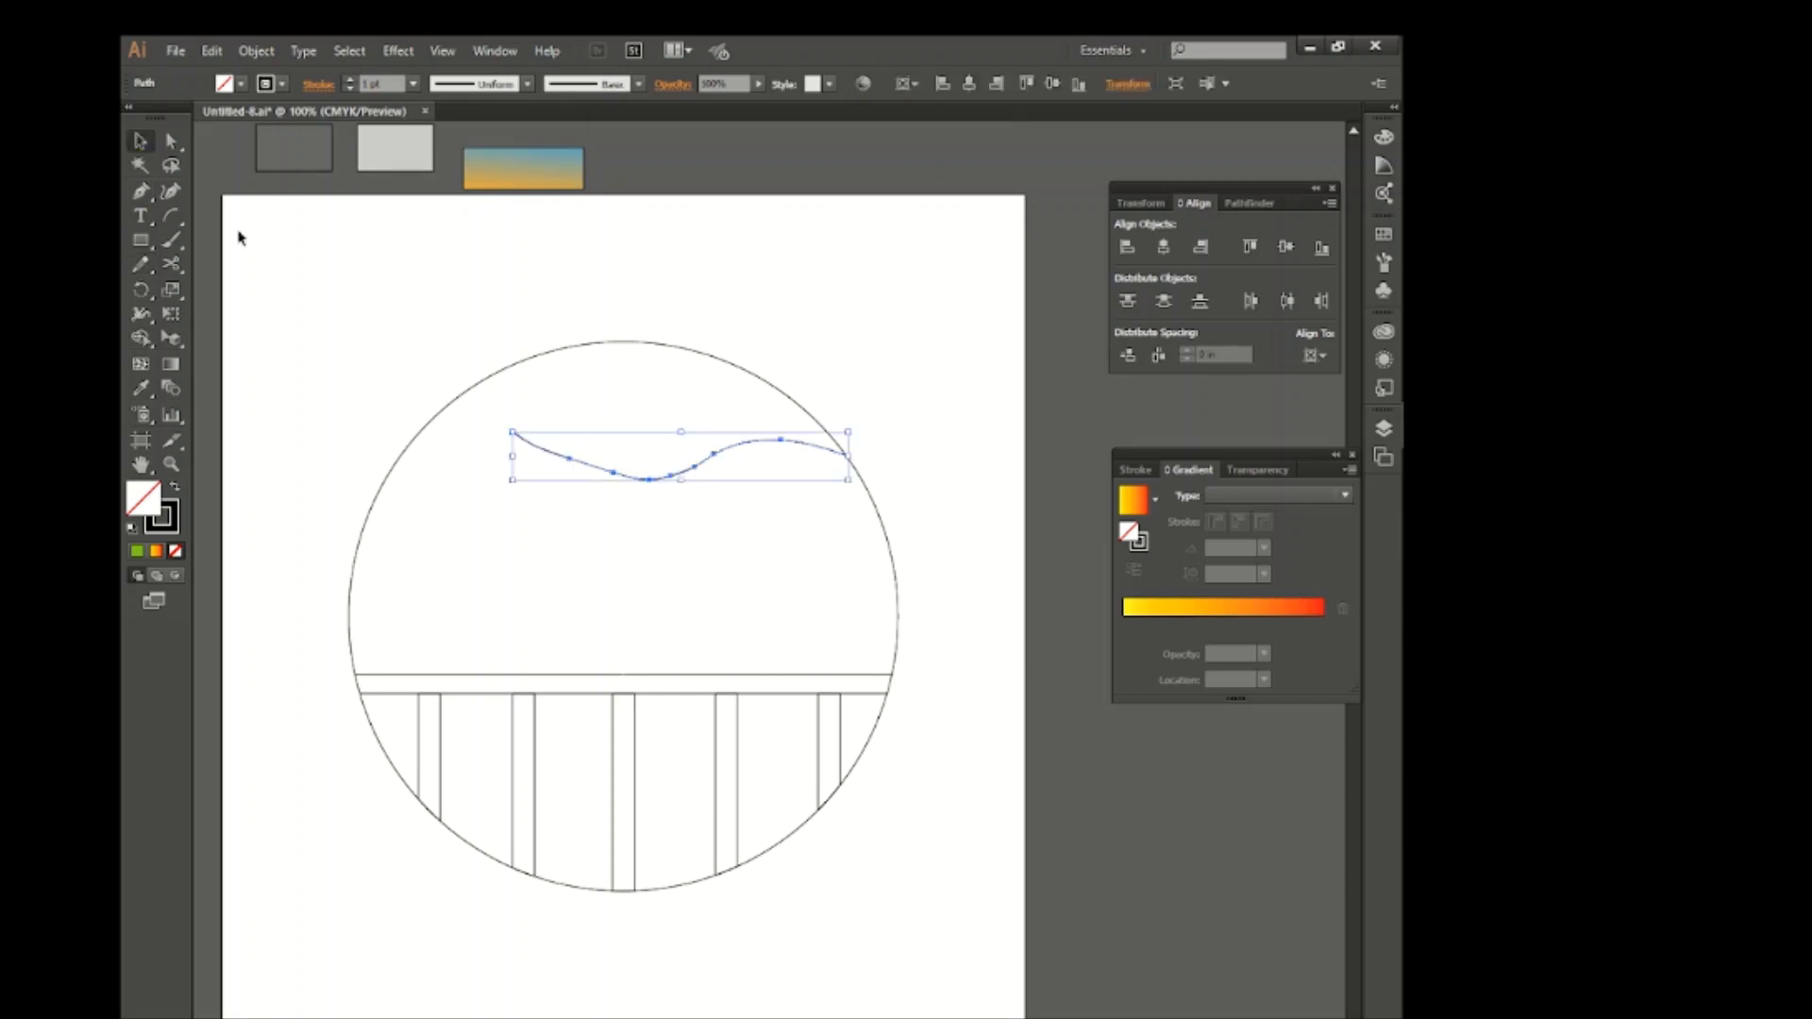
pyautogui.click(235, 235)
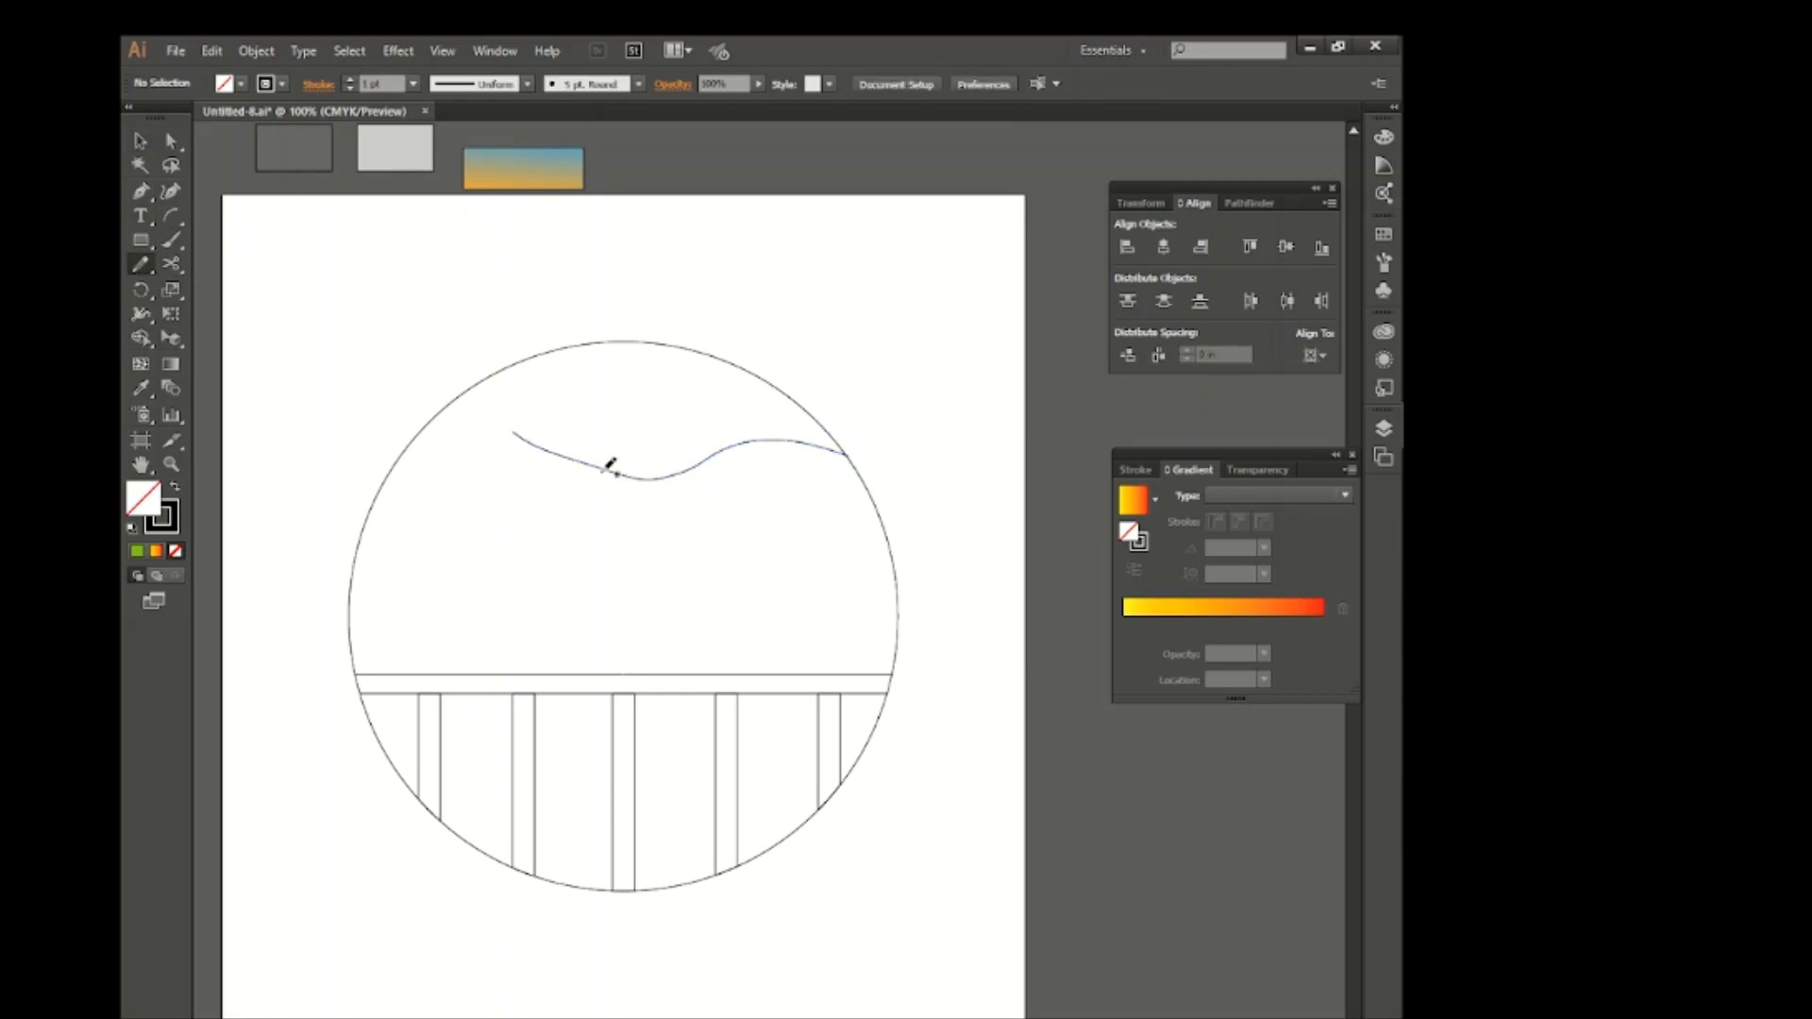
# Draw two curved side branches with the Pencil tool, forking down and left from the underside of the main branch
pyautogui.moveTo(582, 472); pyautogui.dragTo(477, 487)
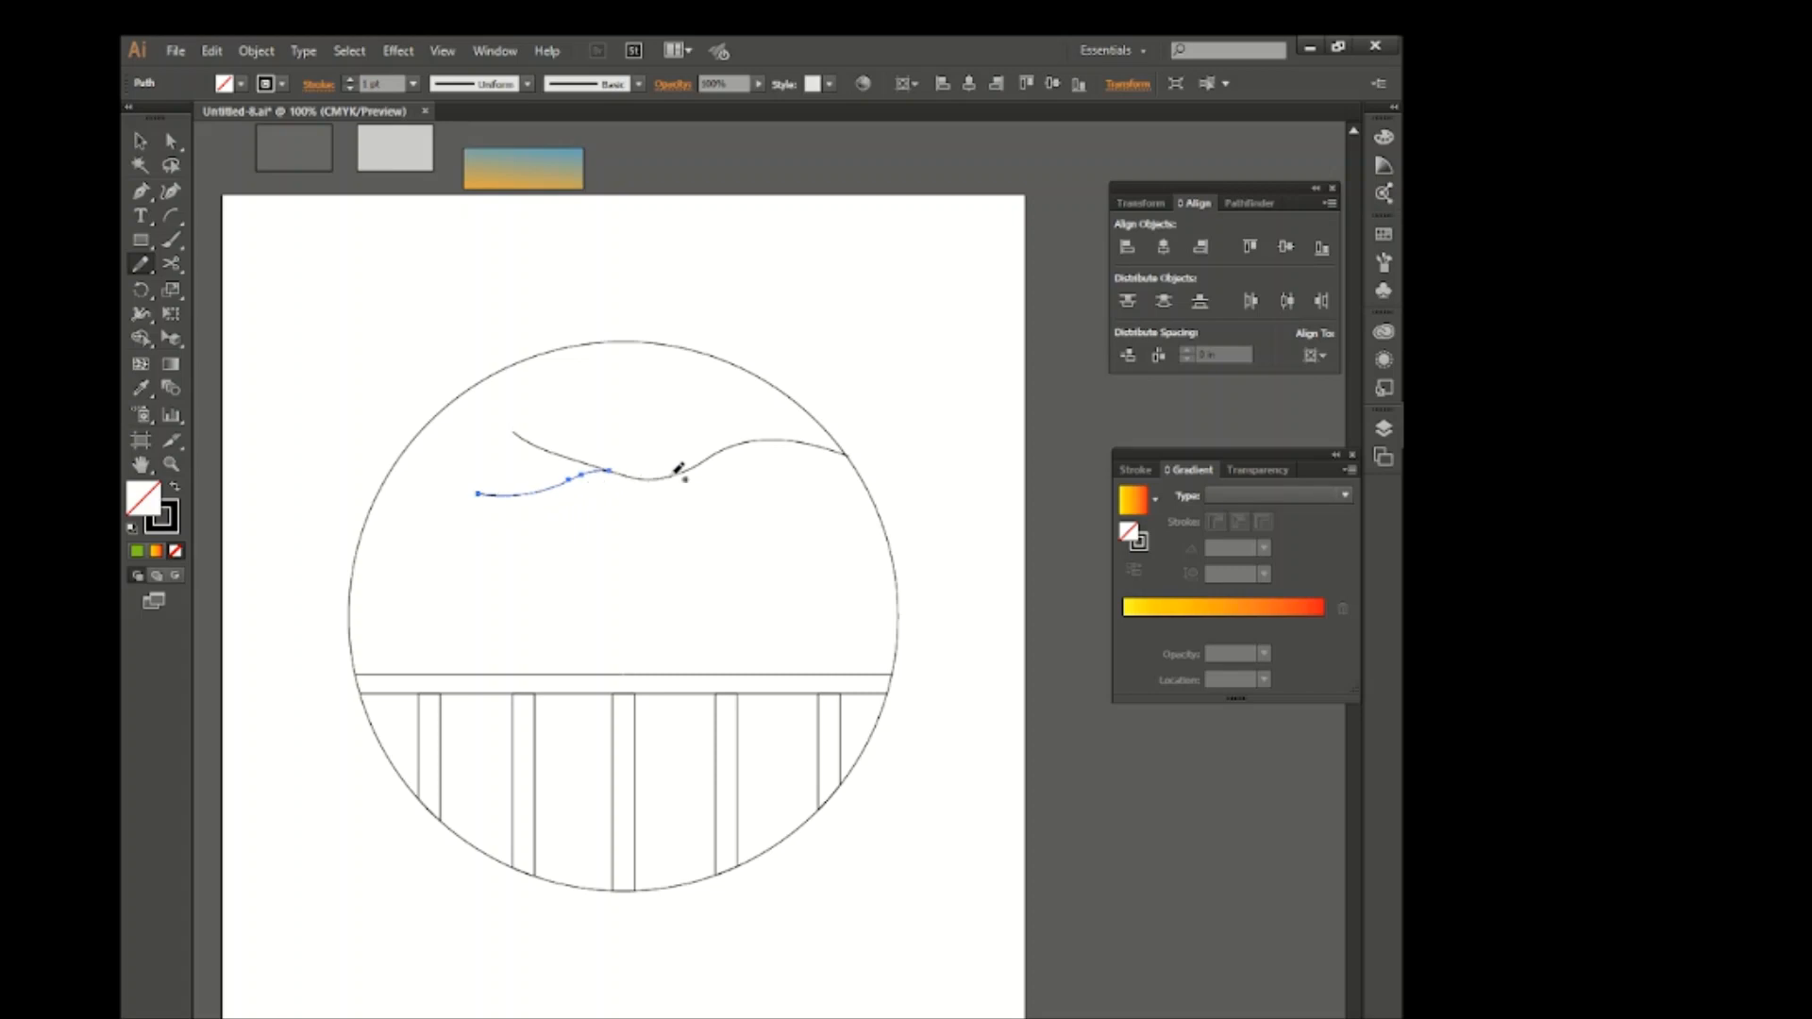
pyautogui.moveTo(556, 564); pyautogui.dragTo(533, 570)
pyautogui.click(140, 143)
pyautogui.click(639, 646)
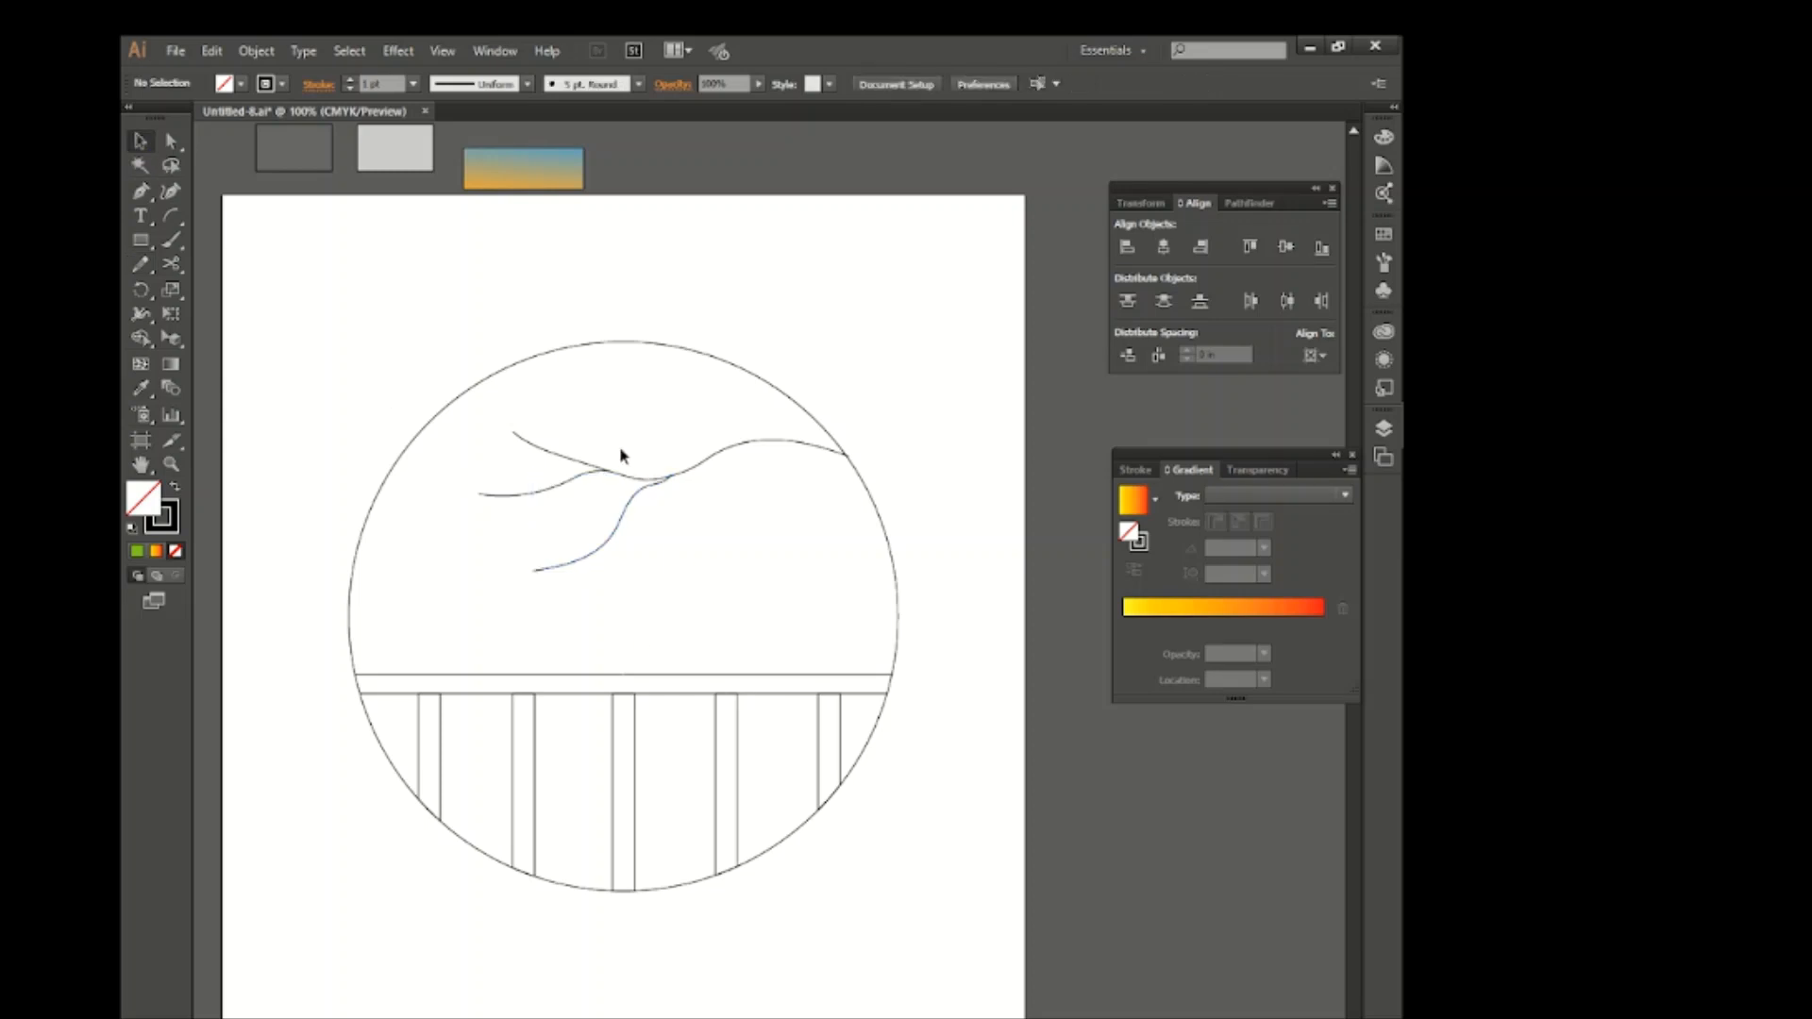
# Draw five short twigs with the Pencil tool: one on the upper branch and two on each side branch
pyautogui.click(140, 264)
pyautogui.scroll(1, 615, 561)
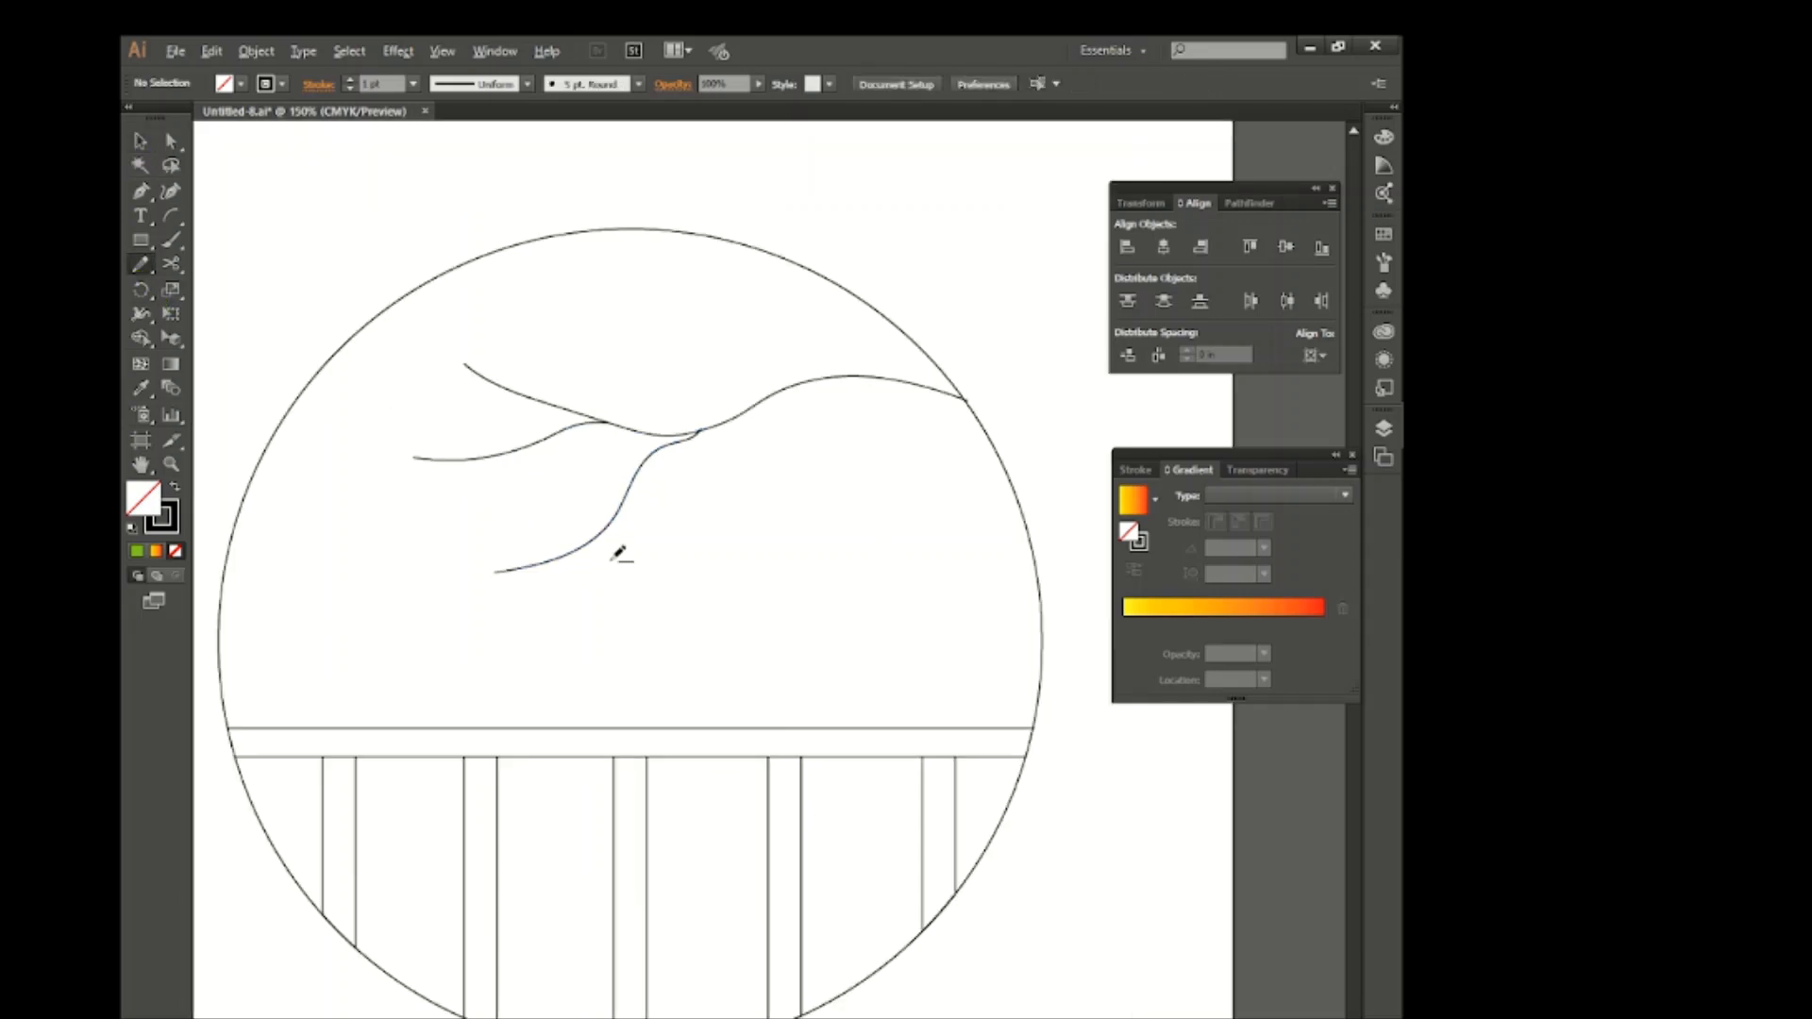
pyautogui.moveTo(583, 612); pyautogui.dragTo(584, 612)
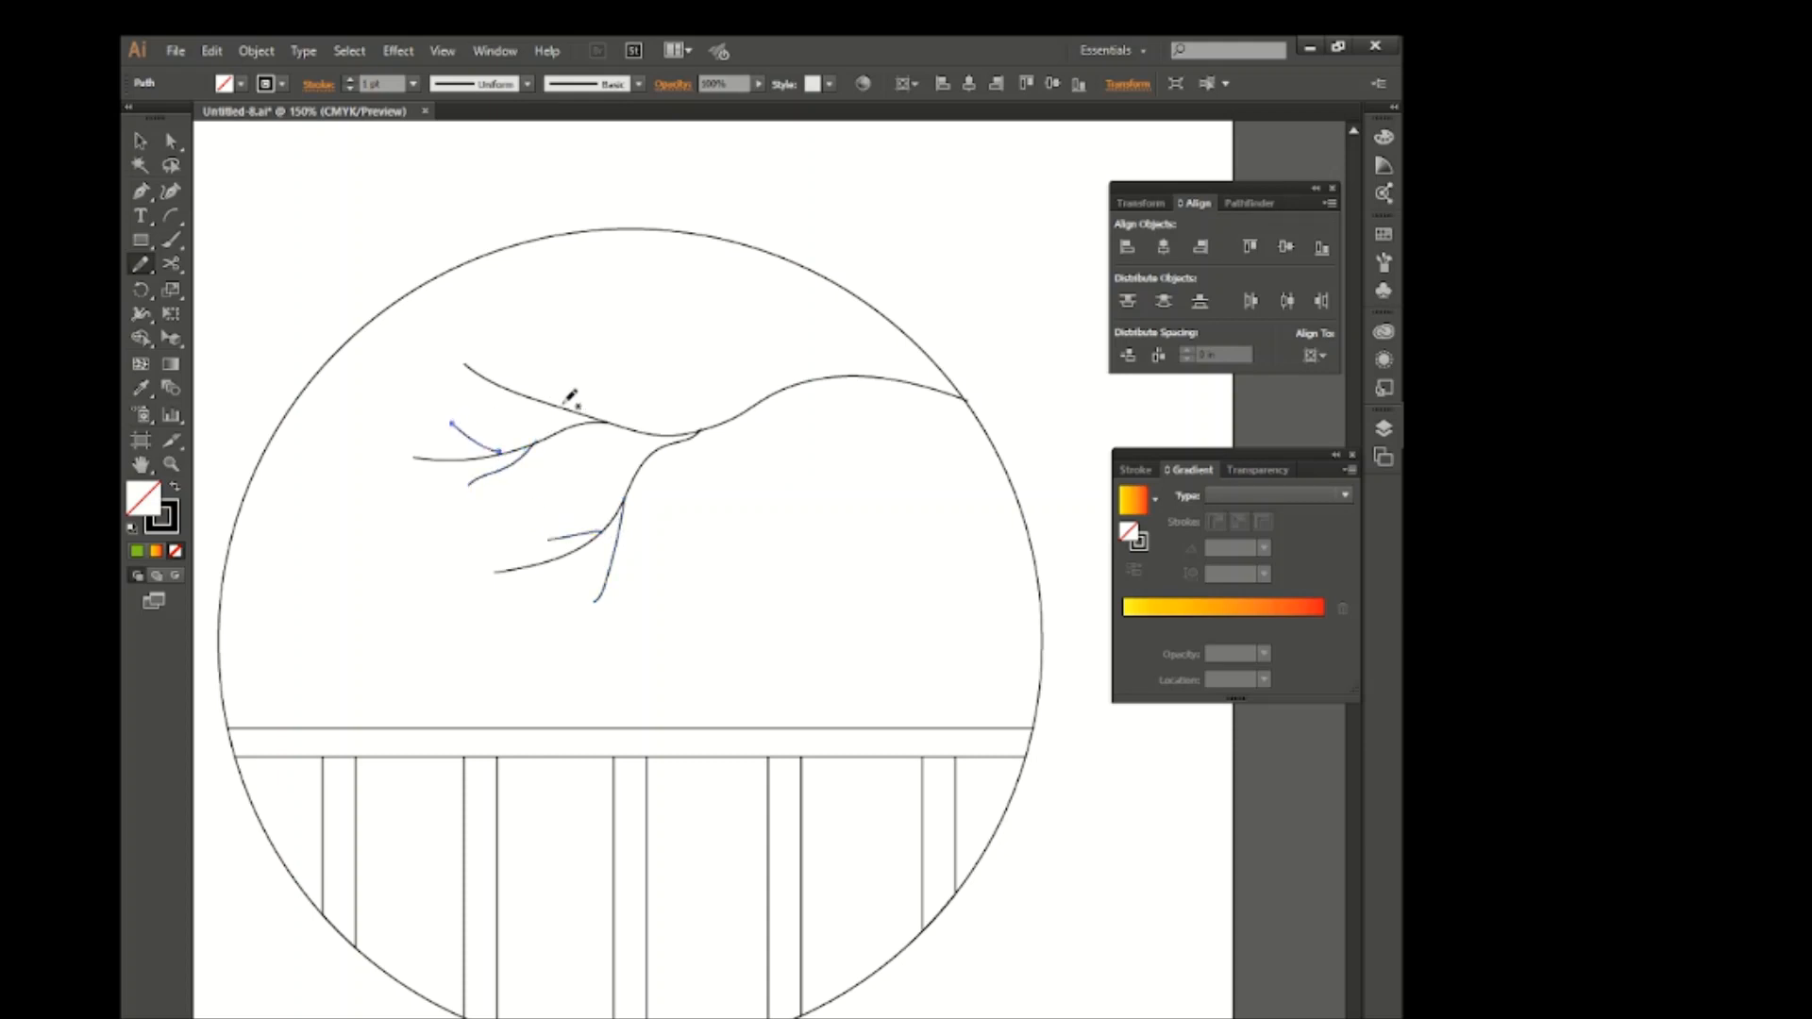
pyautogui.click(139, 141)
pyautogui.click(409, 395)
# Nudge the small twigs and the lower side branch so their ends meet their parent branches
pyautogui.scroll(2, 455, 442)
pyautogui.click(517, 453)
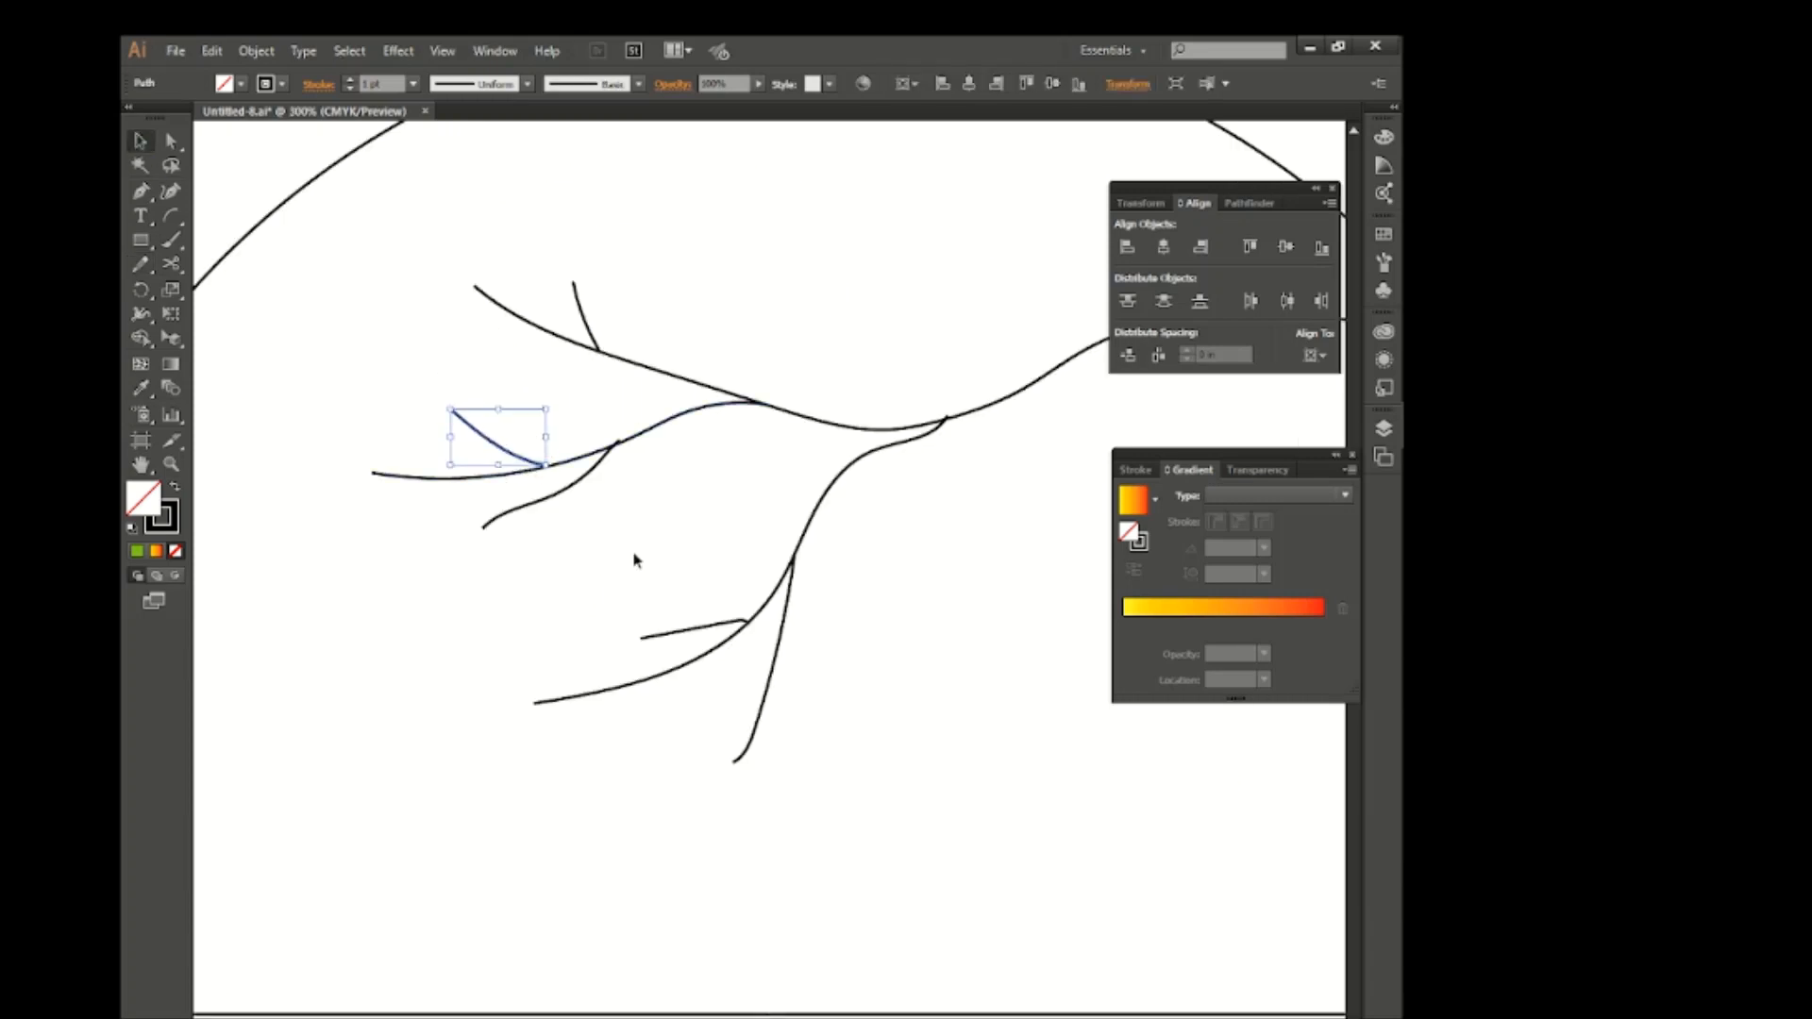
pyautogui.click(637, 561)
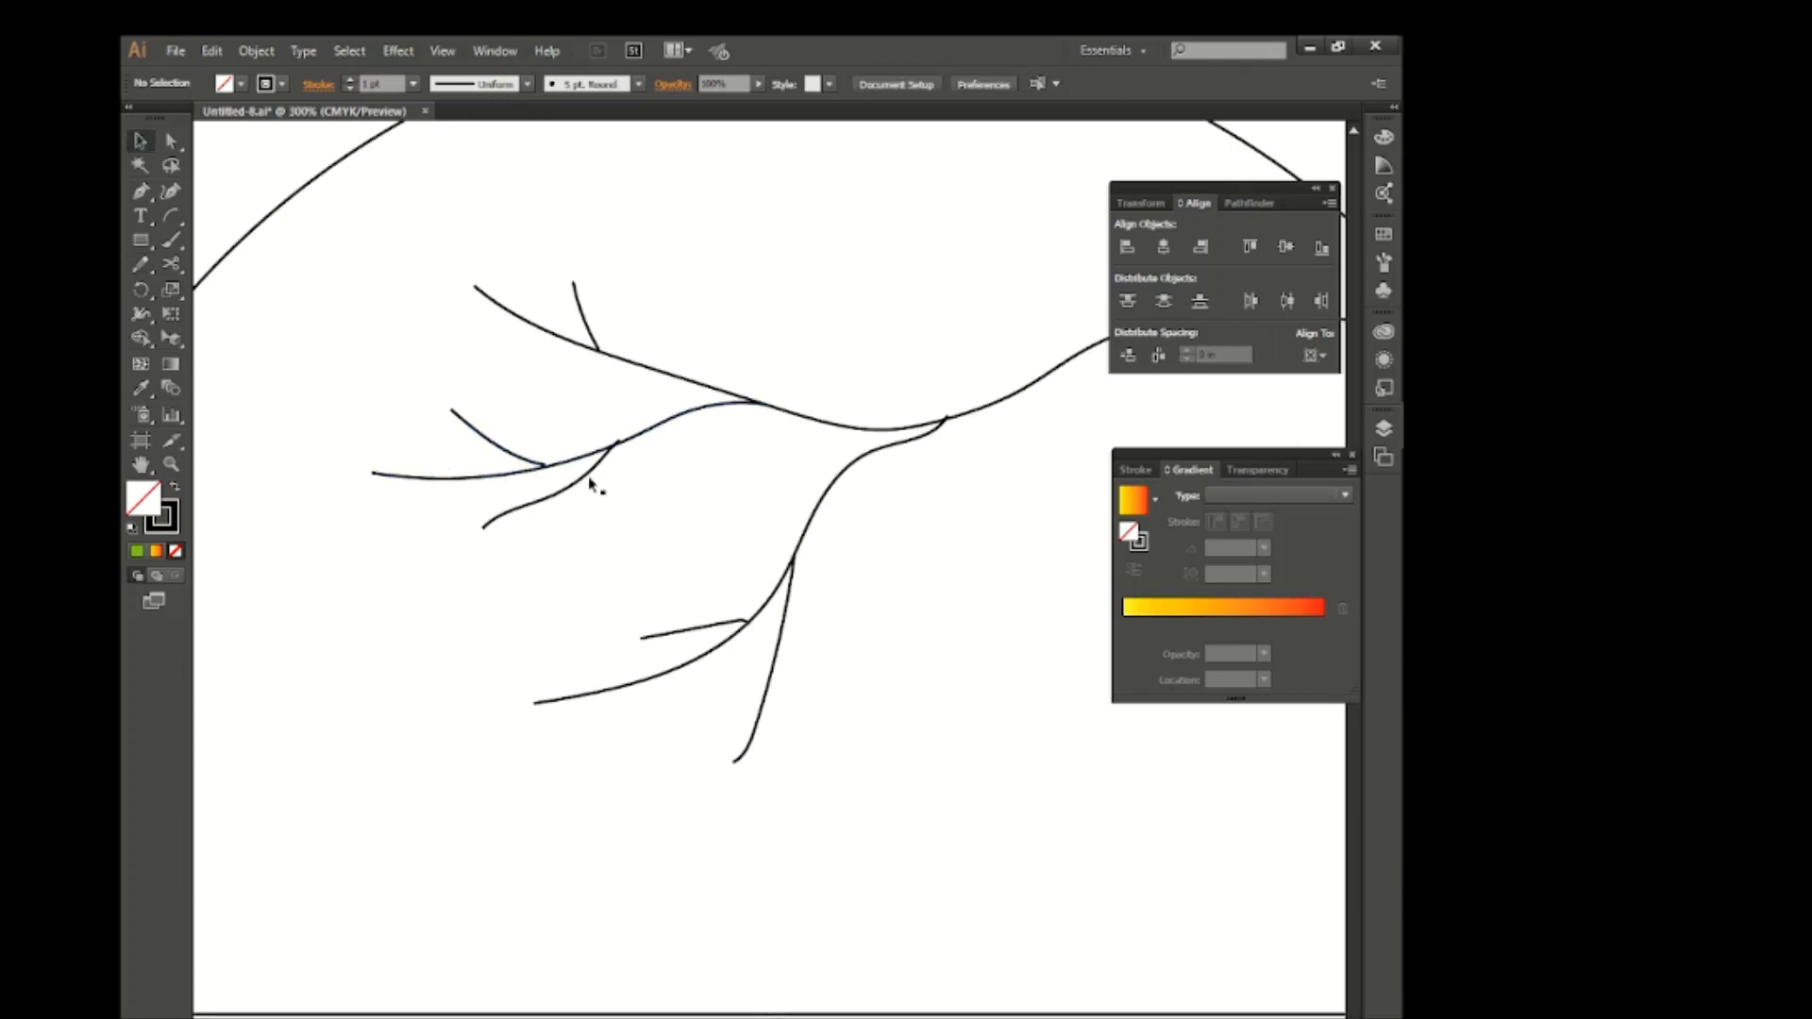
pyautogui.click(590, 479)
pyautogui.click(640, 529)
pyautogui.hscroll(2, 728, 517)
pyautogui.click(752, 509)
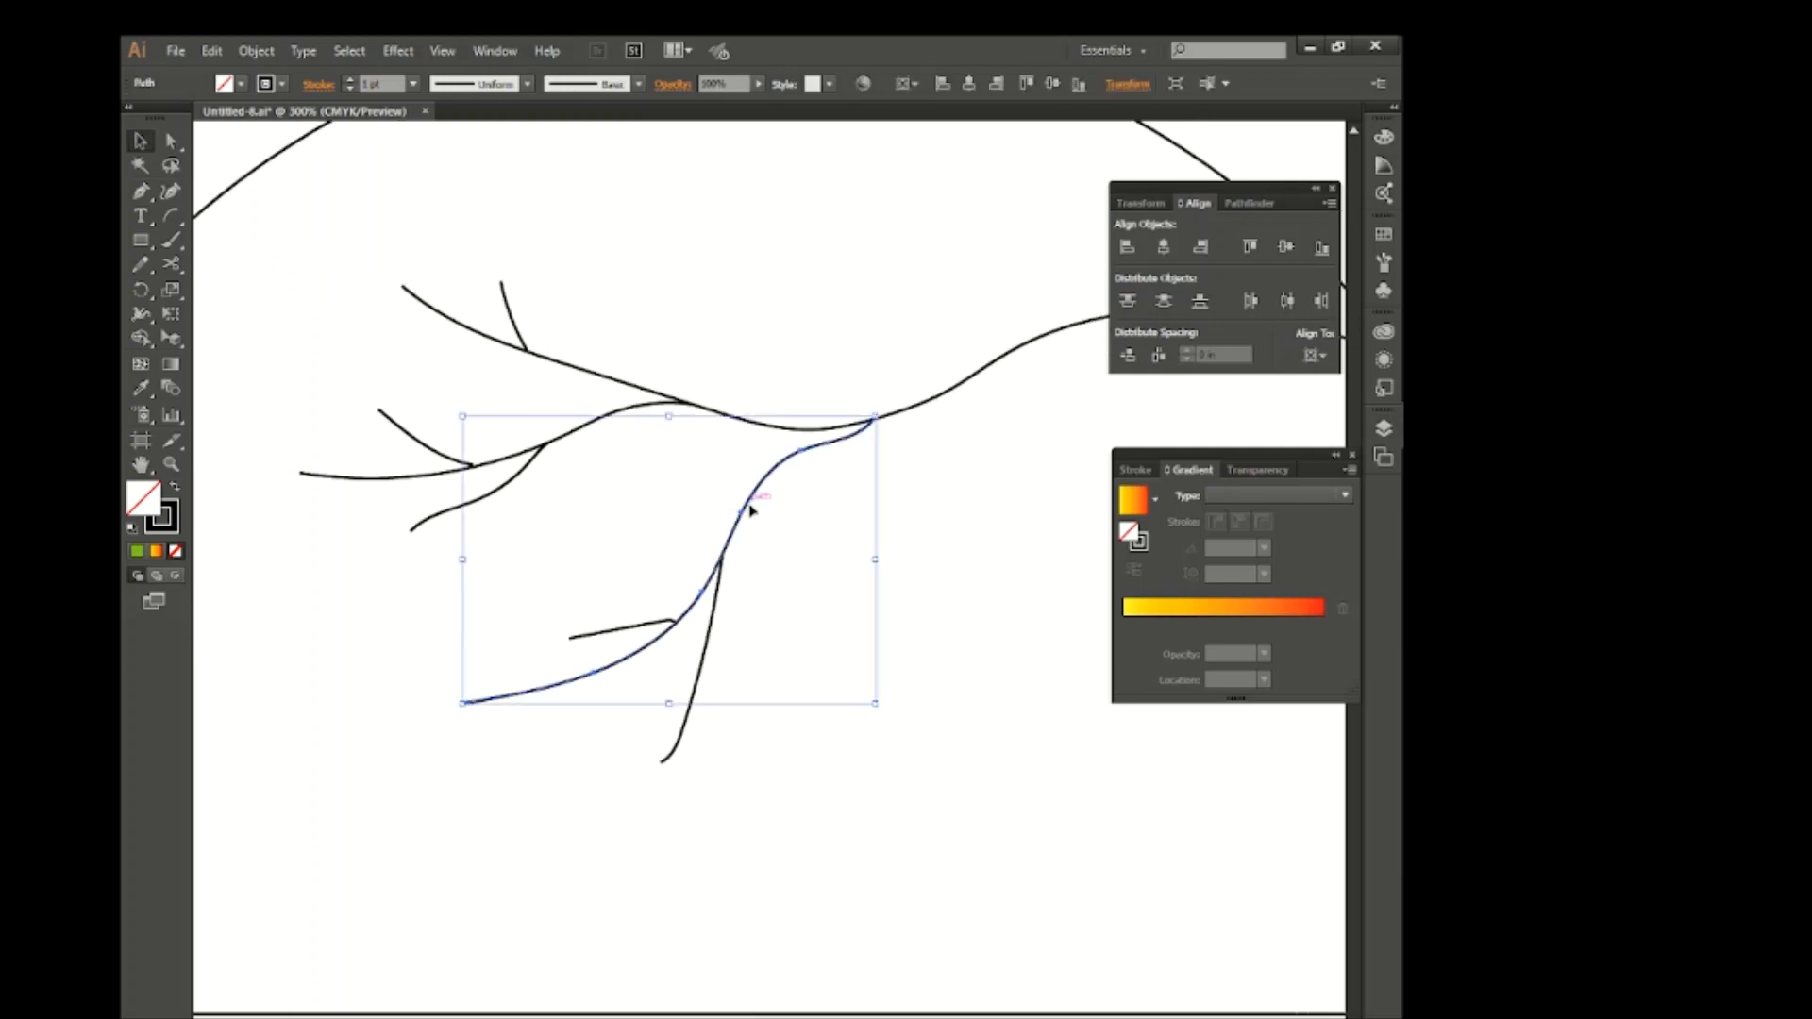
pyautogui.click(712, 456)
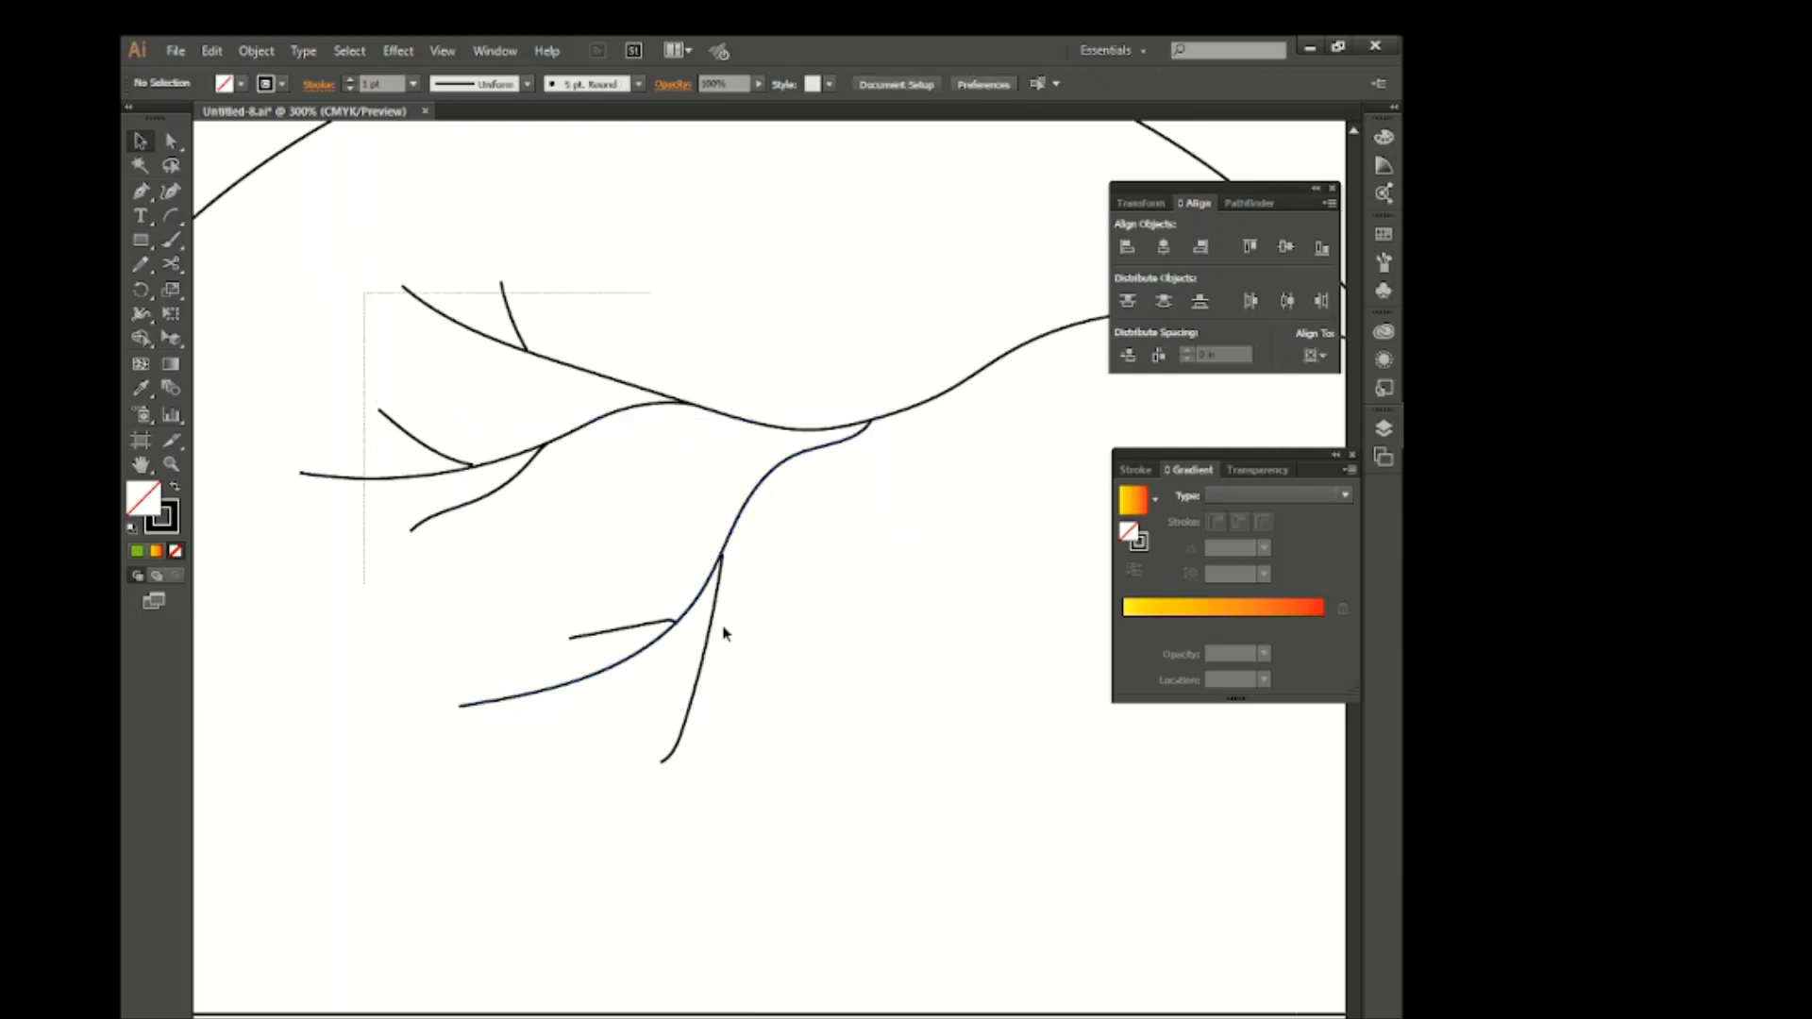
# Apply a tapered width profile to all the branch lines and set their stroke weight to 2 pt
pyautogui.moveTo(724, 632); pyautogui.dragTo(422, 170)
pyautogui.click(462, 90)
pyautogui.click(454, 236)
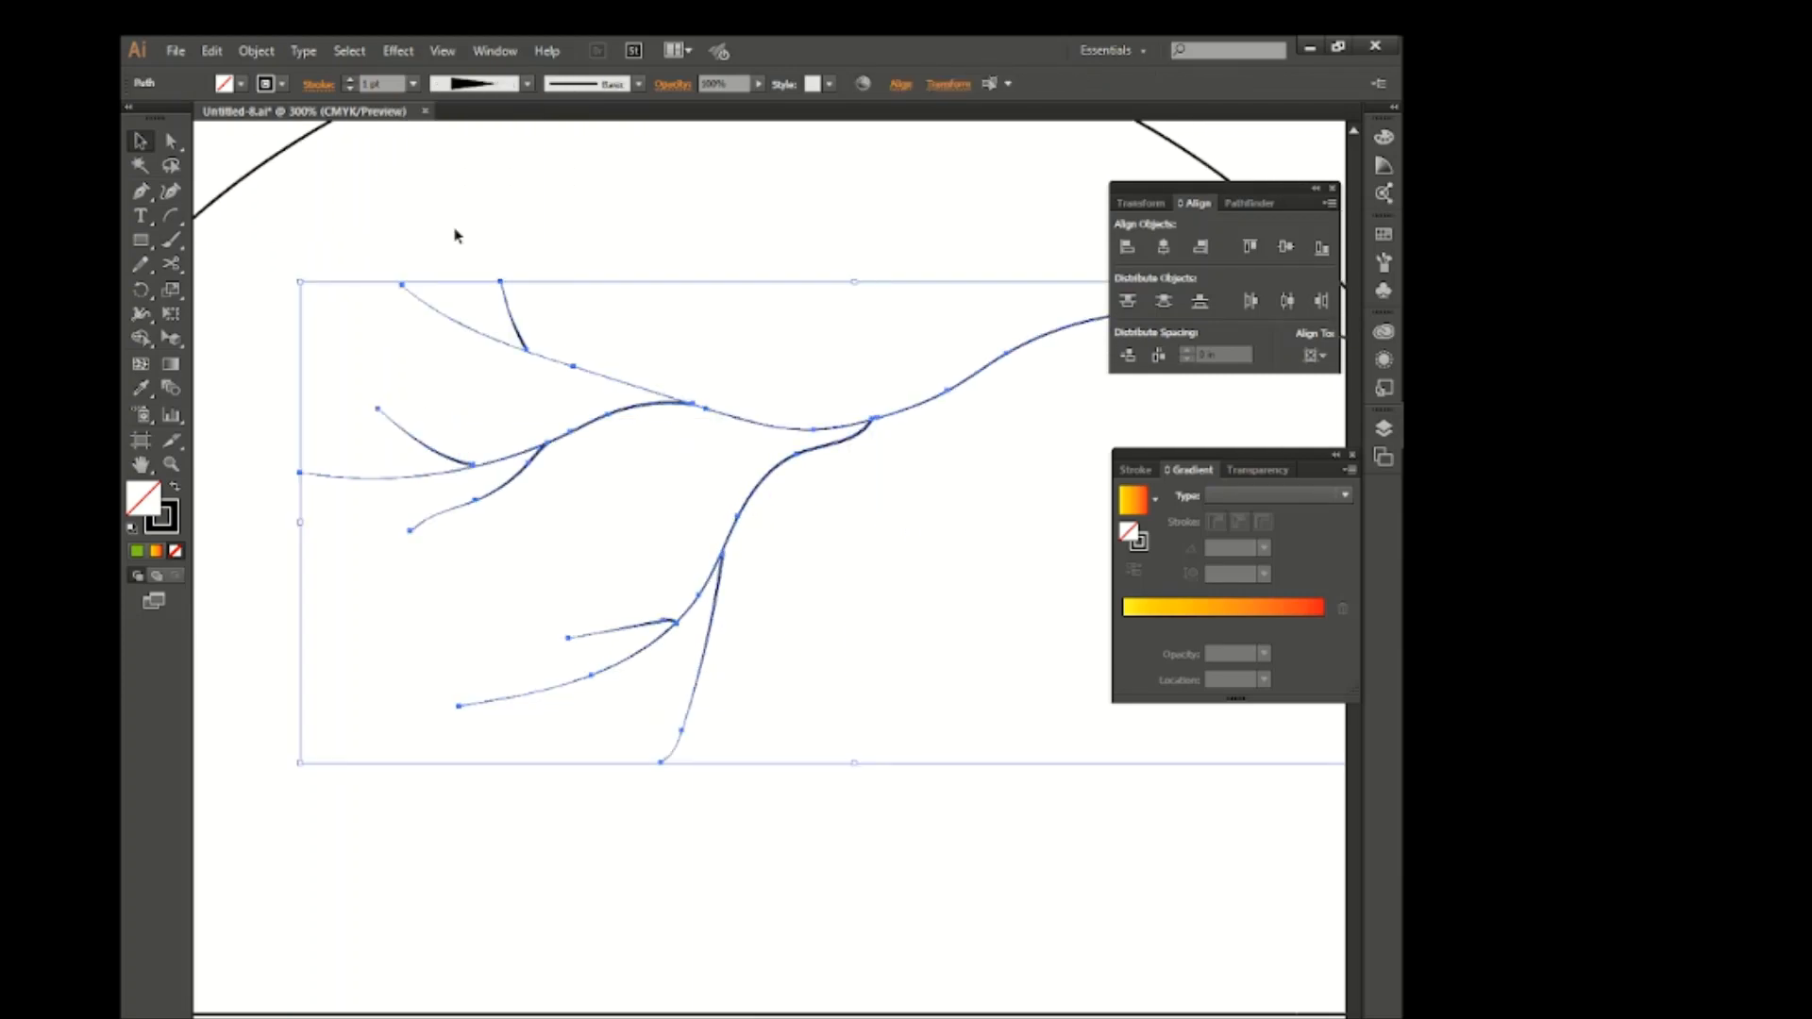
pyautogui.scroll(1, 392, 84)
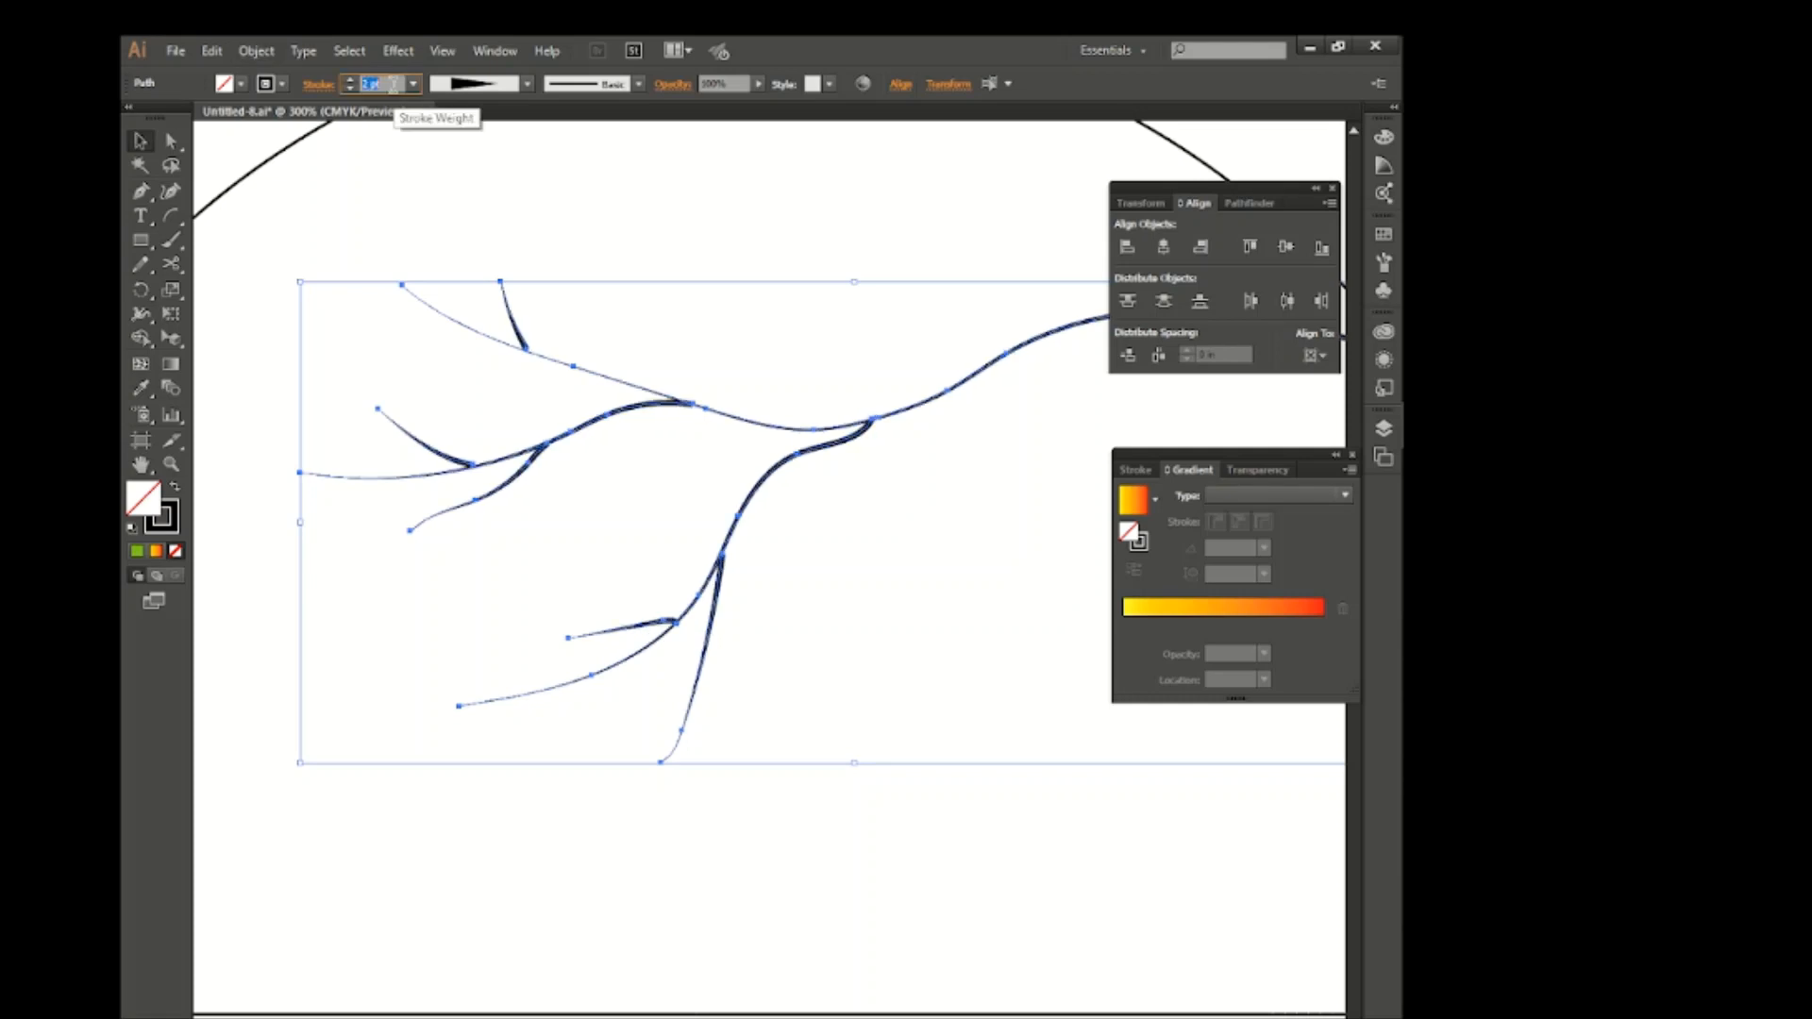
pyautogui.scroll(-1, 855, 571)
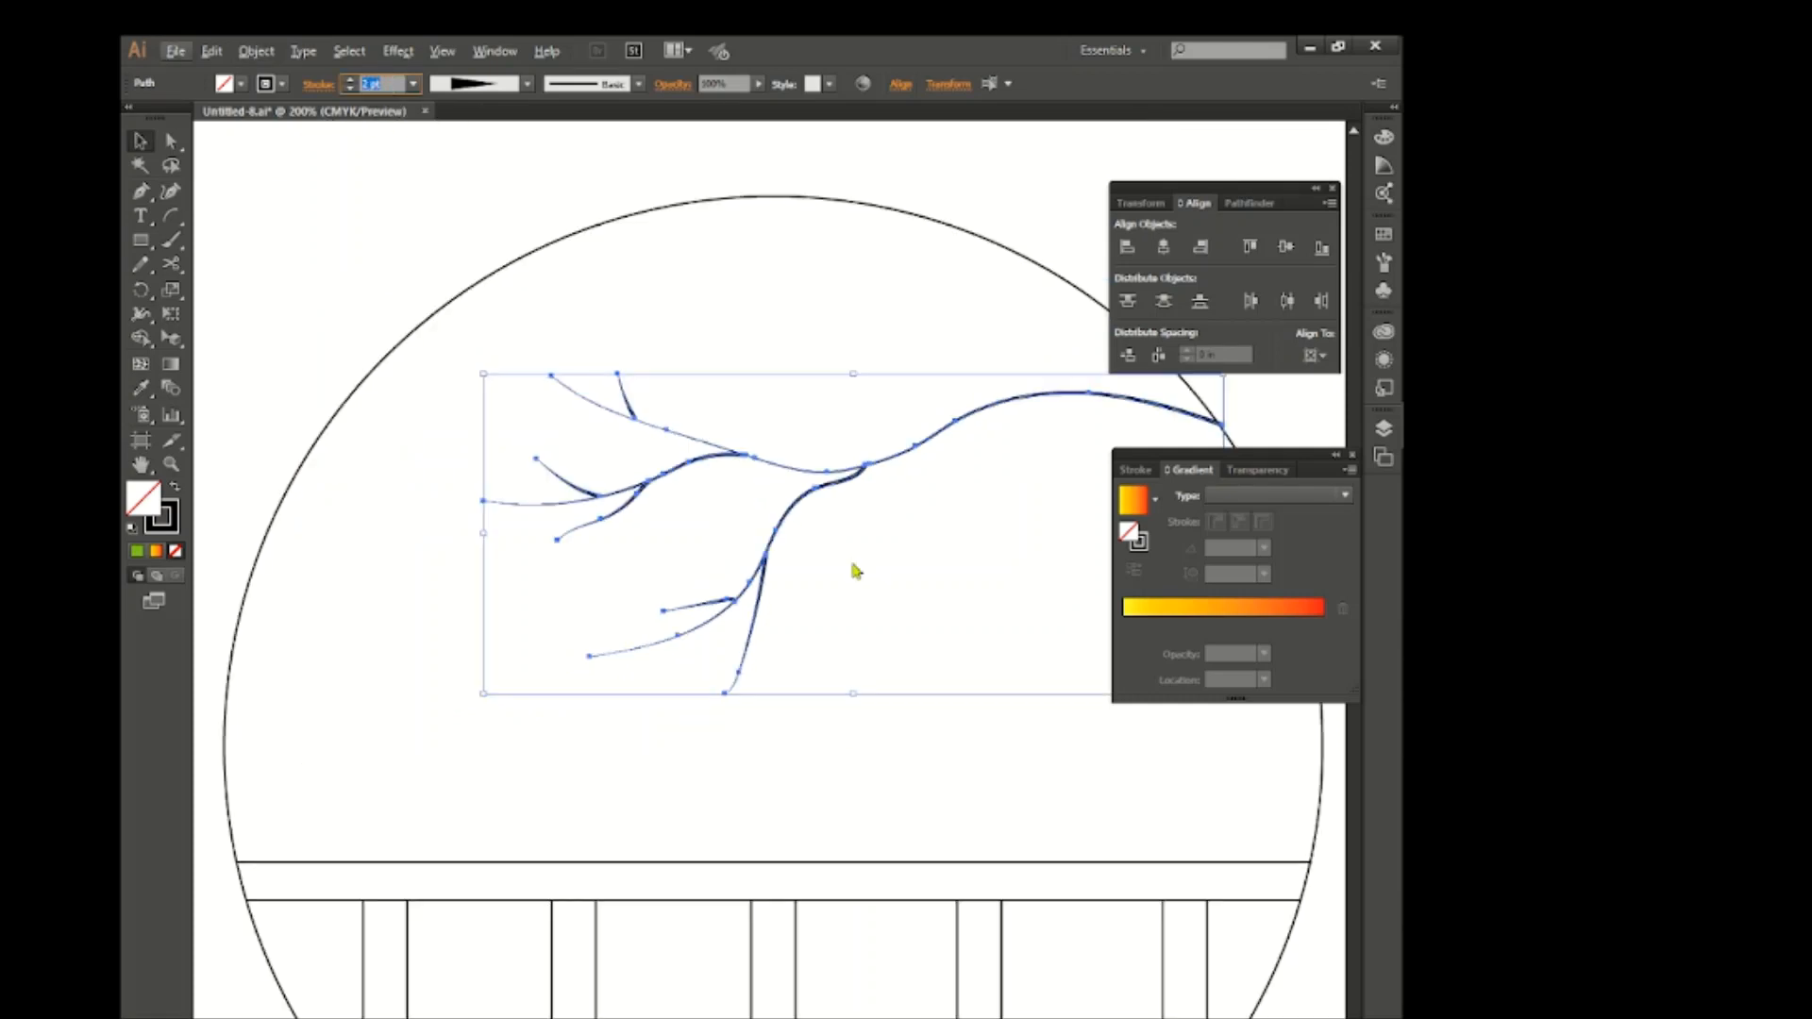
pyautogui.click(855, 571)
# Increase the stroke weight of all the branch lines to 3 pt
pyautogui.hscroll(5, 853, 566)
pyautogui.scroll(-1, 853, 566)
pyautogui.scroll(-1, 853, 567)
pyautogui.moveTo(498, 392); pyautogui.dragTo(816, 606)
pyautogui.scroll(1, 393, 83)
pyautogui.click(655, 387)
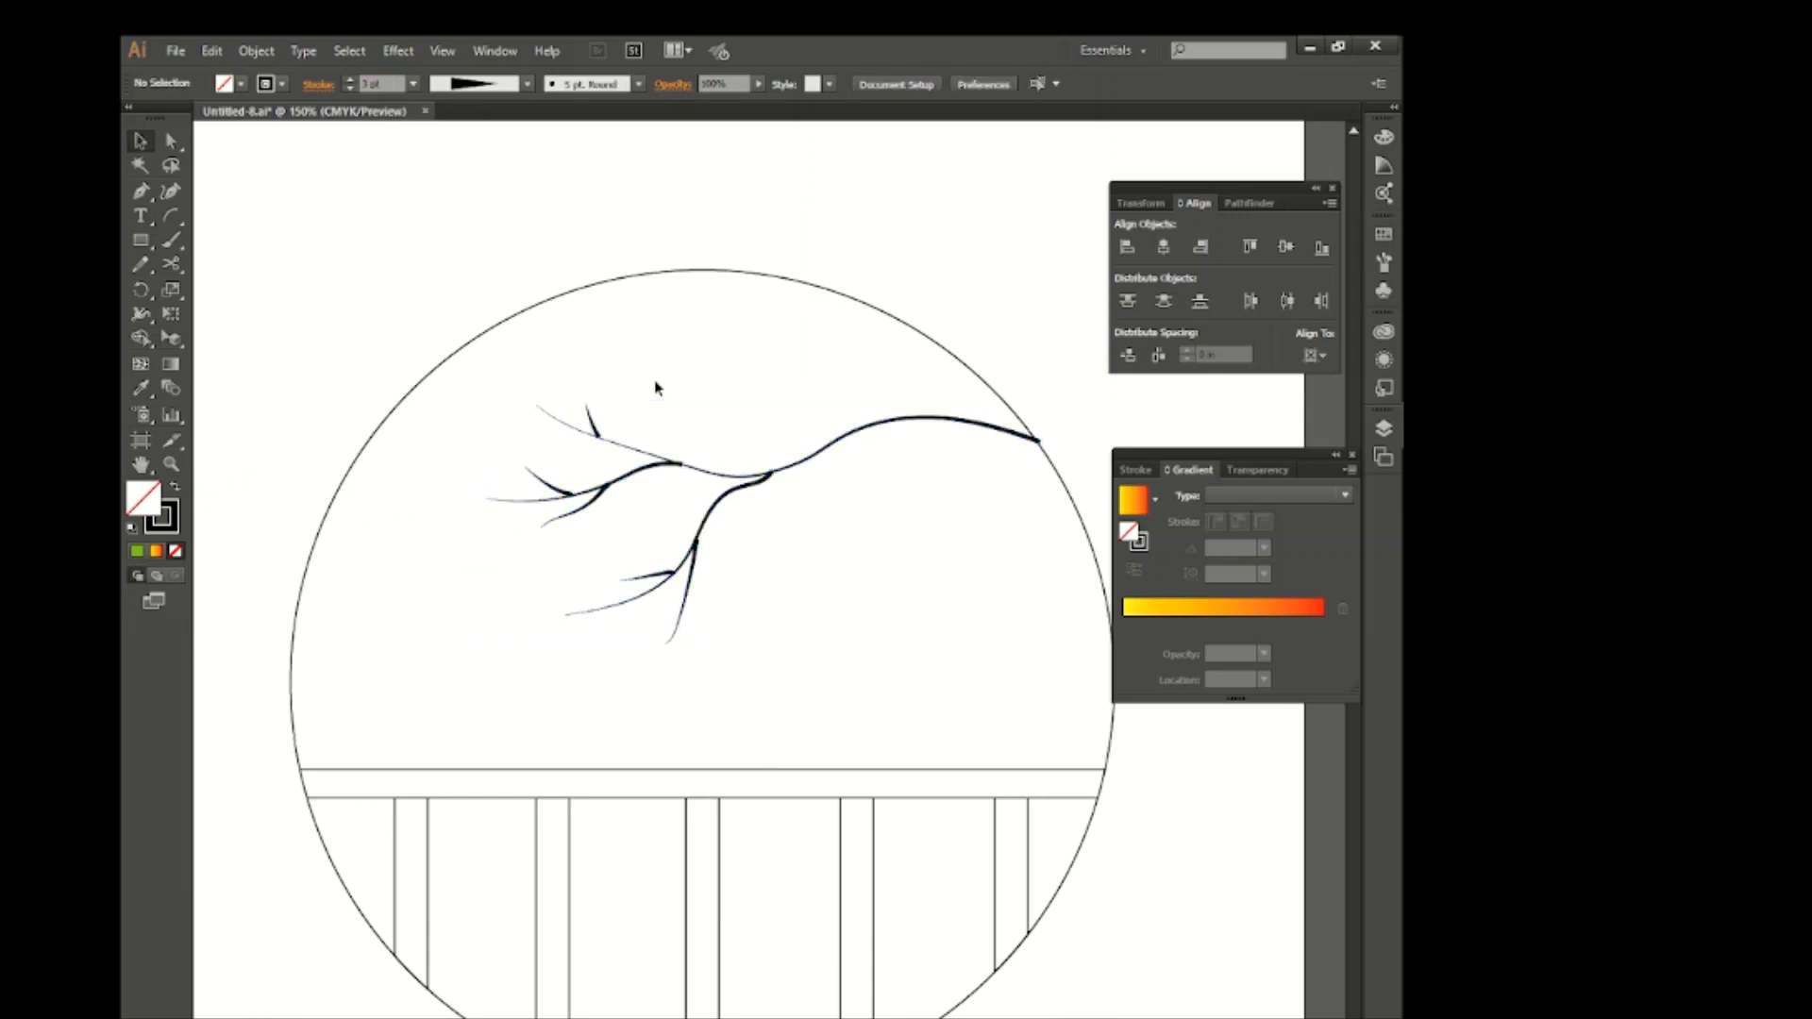
# Set the stroke weight of the main branch alone to 10 pt
pyautogui.click(879, 431)
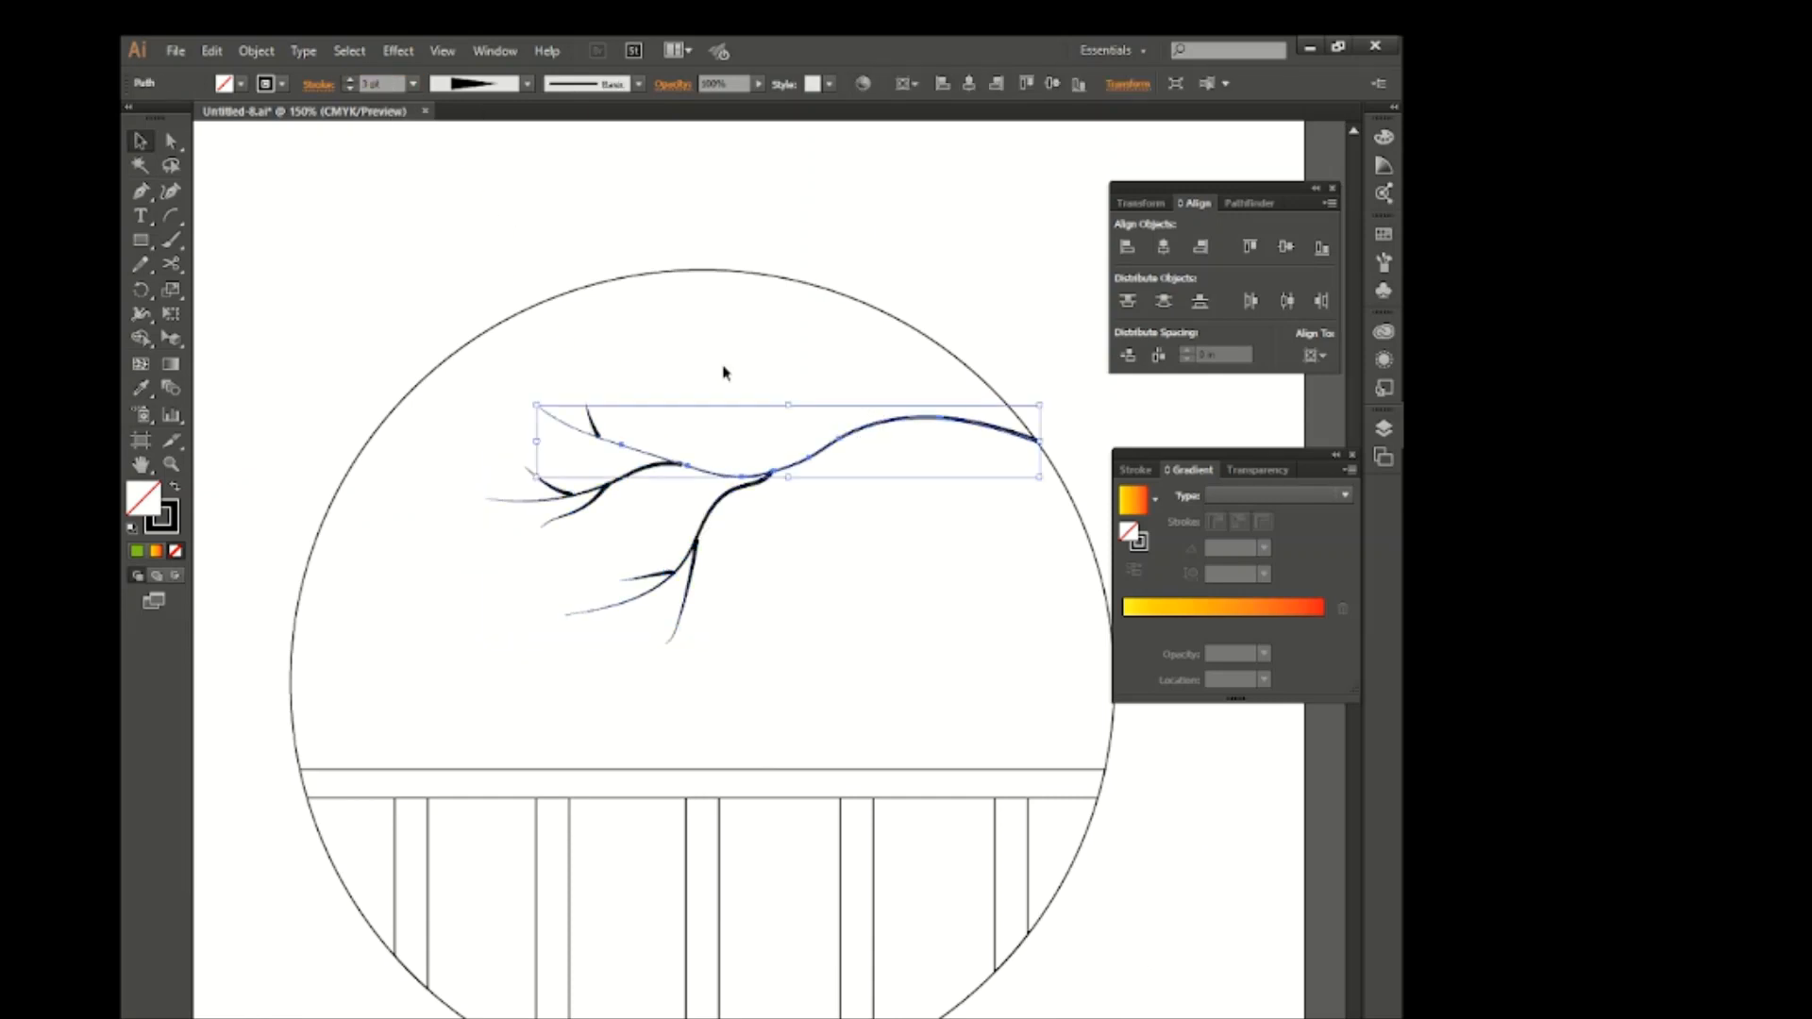
pyautogui.scroll(8, 387, 76)
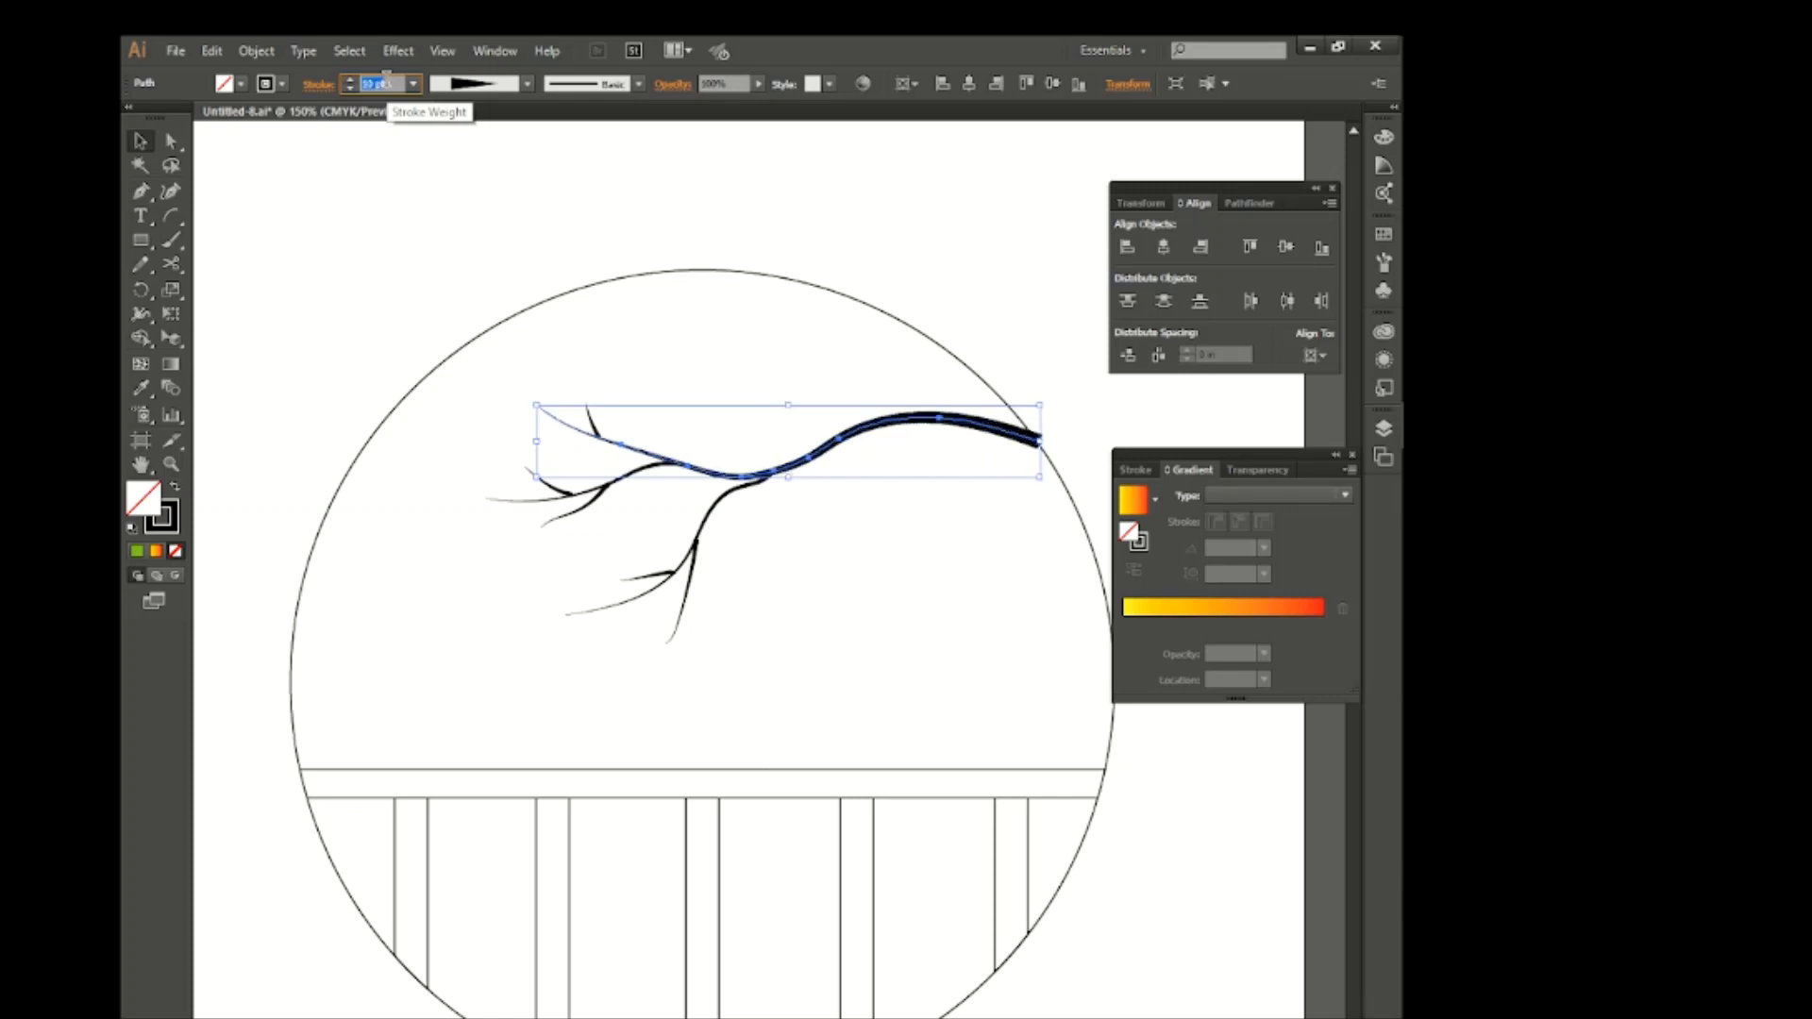
pyautogui.scroll(-1, 387, 75)
pyautogui.click(854, 587)
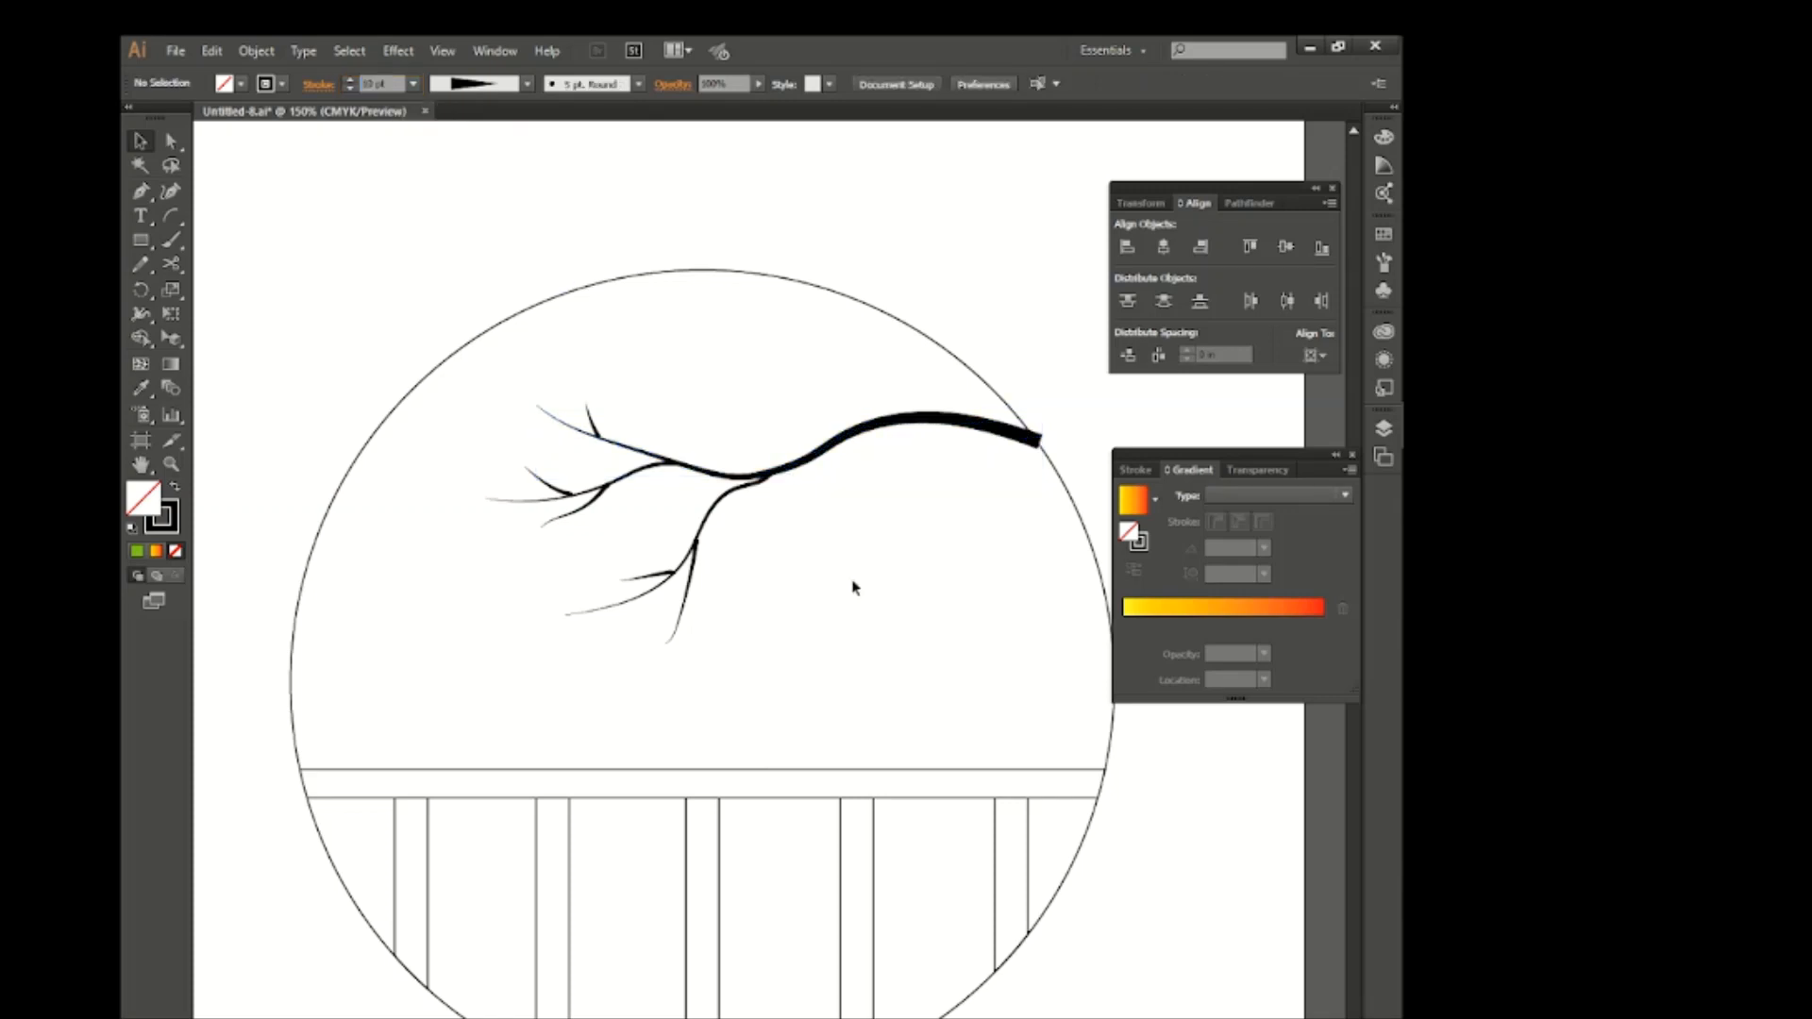
# Expand the strokes of all the branches and twigs into filled shapes
pyautogui.moveTo(512, 394); pyautogui.dragTo(784, 642)
pyautogui.click(349, 50)
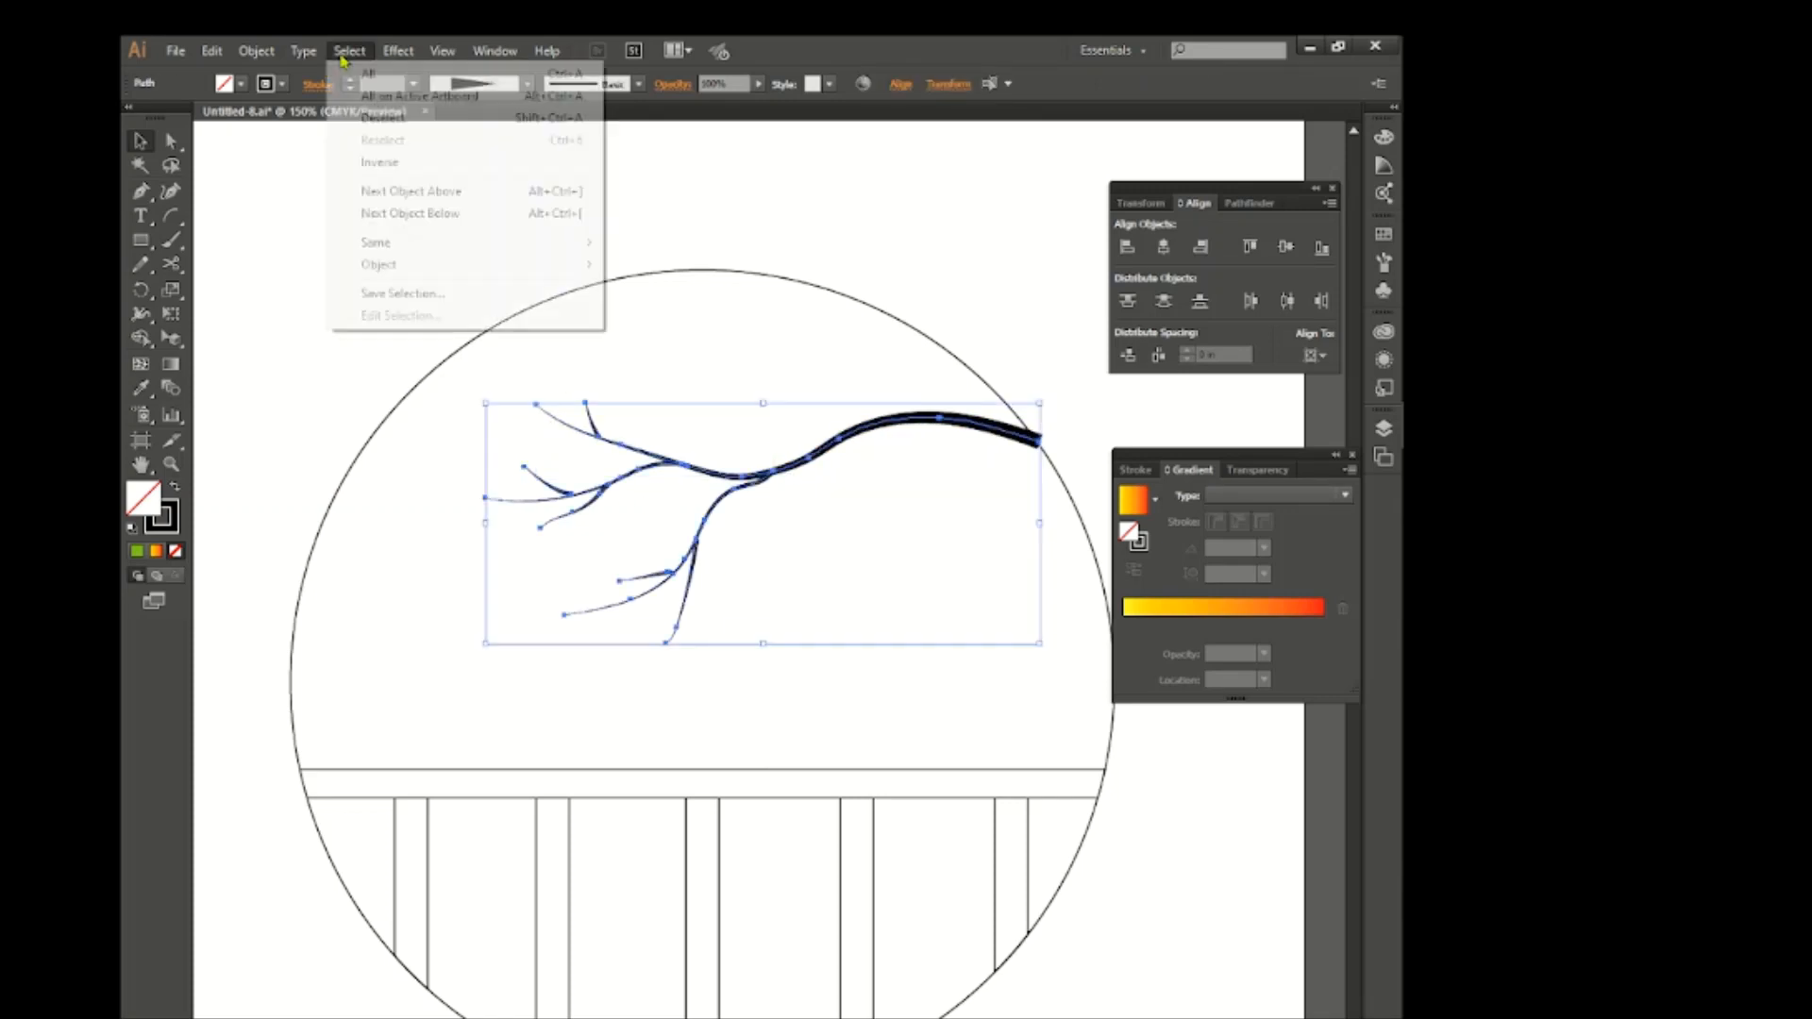
pyautogui.moveTo(256, 50)
pyautogui.click(318, 286)
pyautogui.click(256, 50)
pyautogui.click(289, 264)
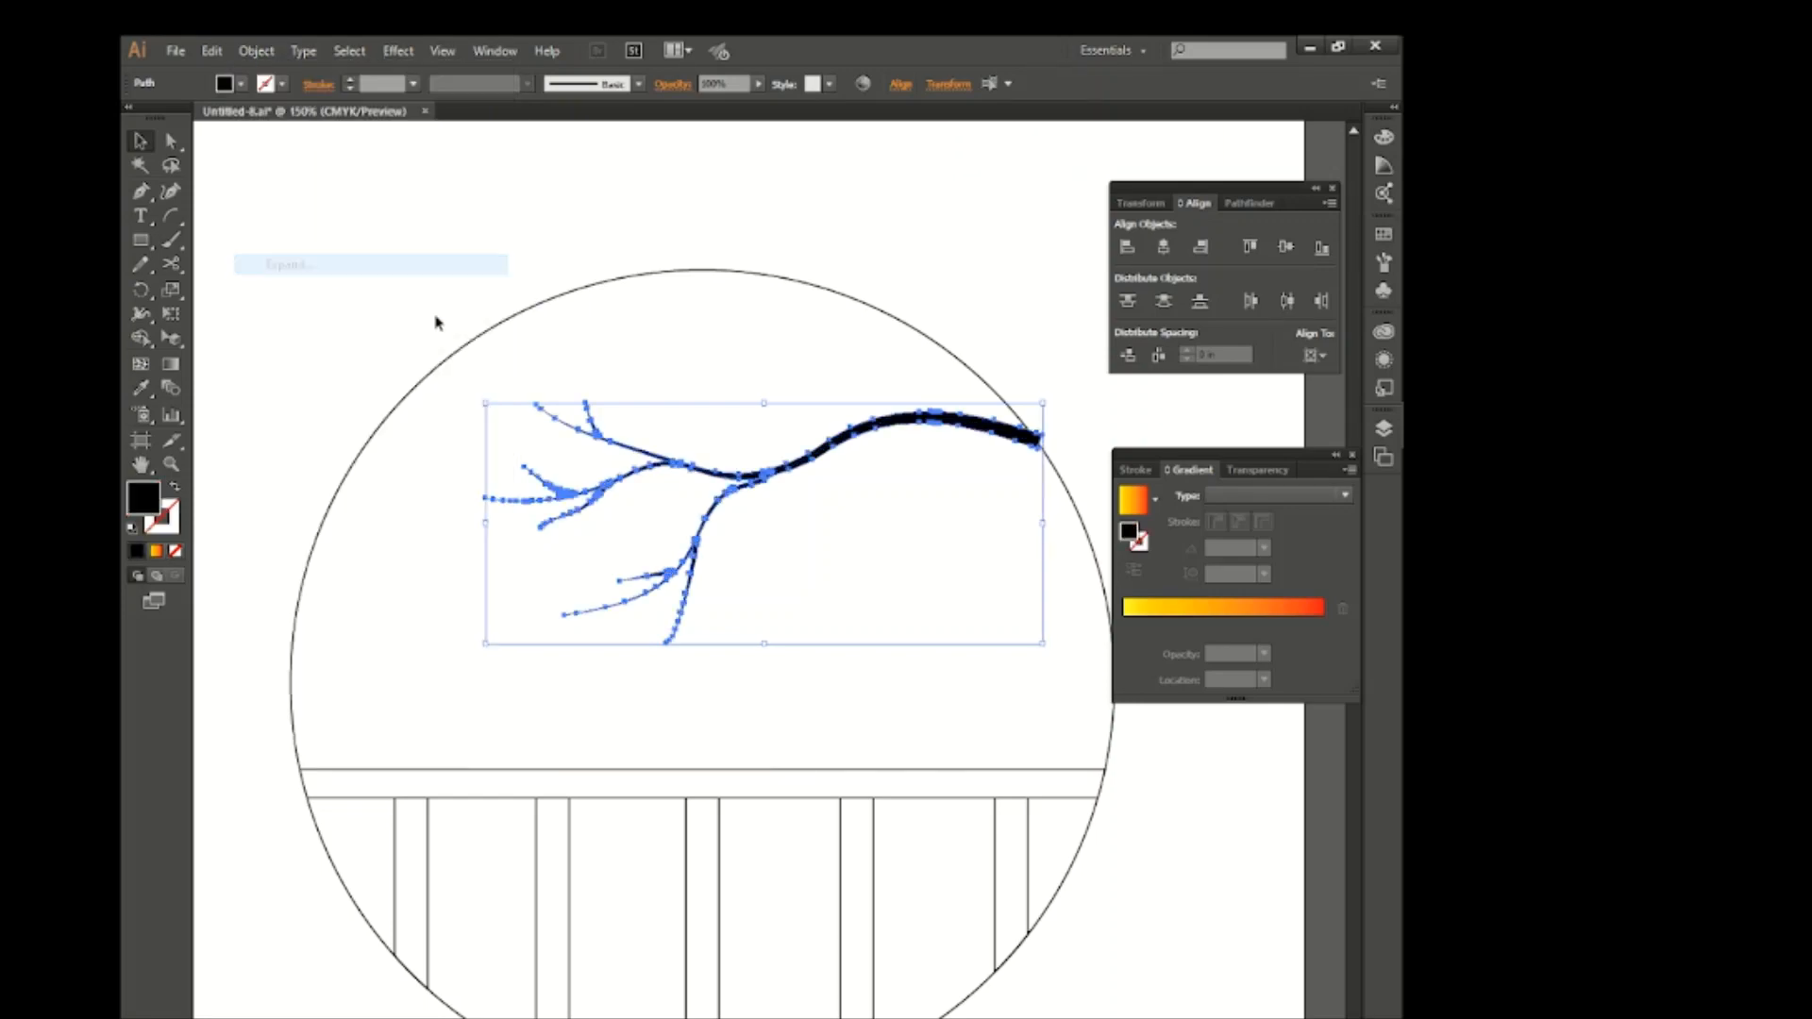
# Merge the overlapping branch and twig shapes into one form with the Shape Builder tool, and deselect it
pyautogui.click(143, 339)
pyautogui.scroll(2, 648, 495)
pyautogui.hscroll(2, 648, 495)
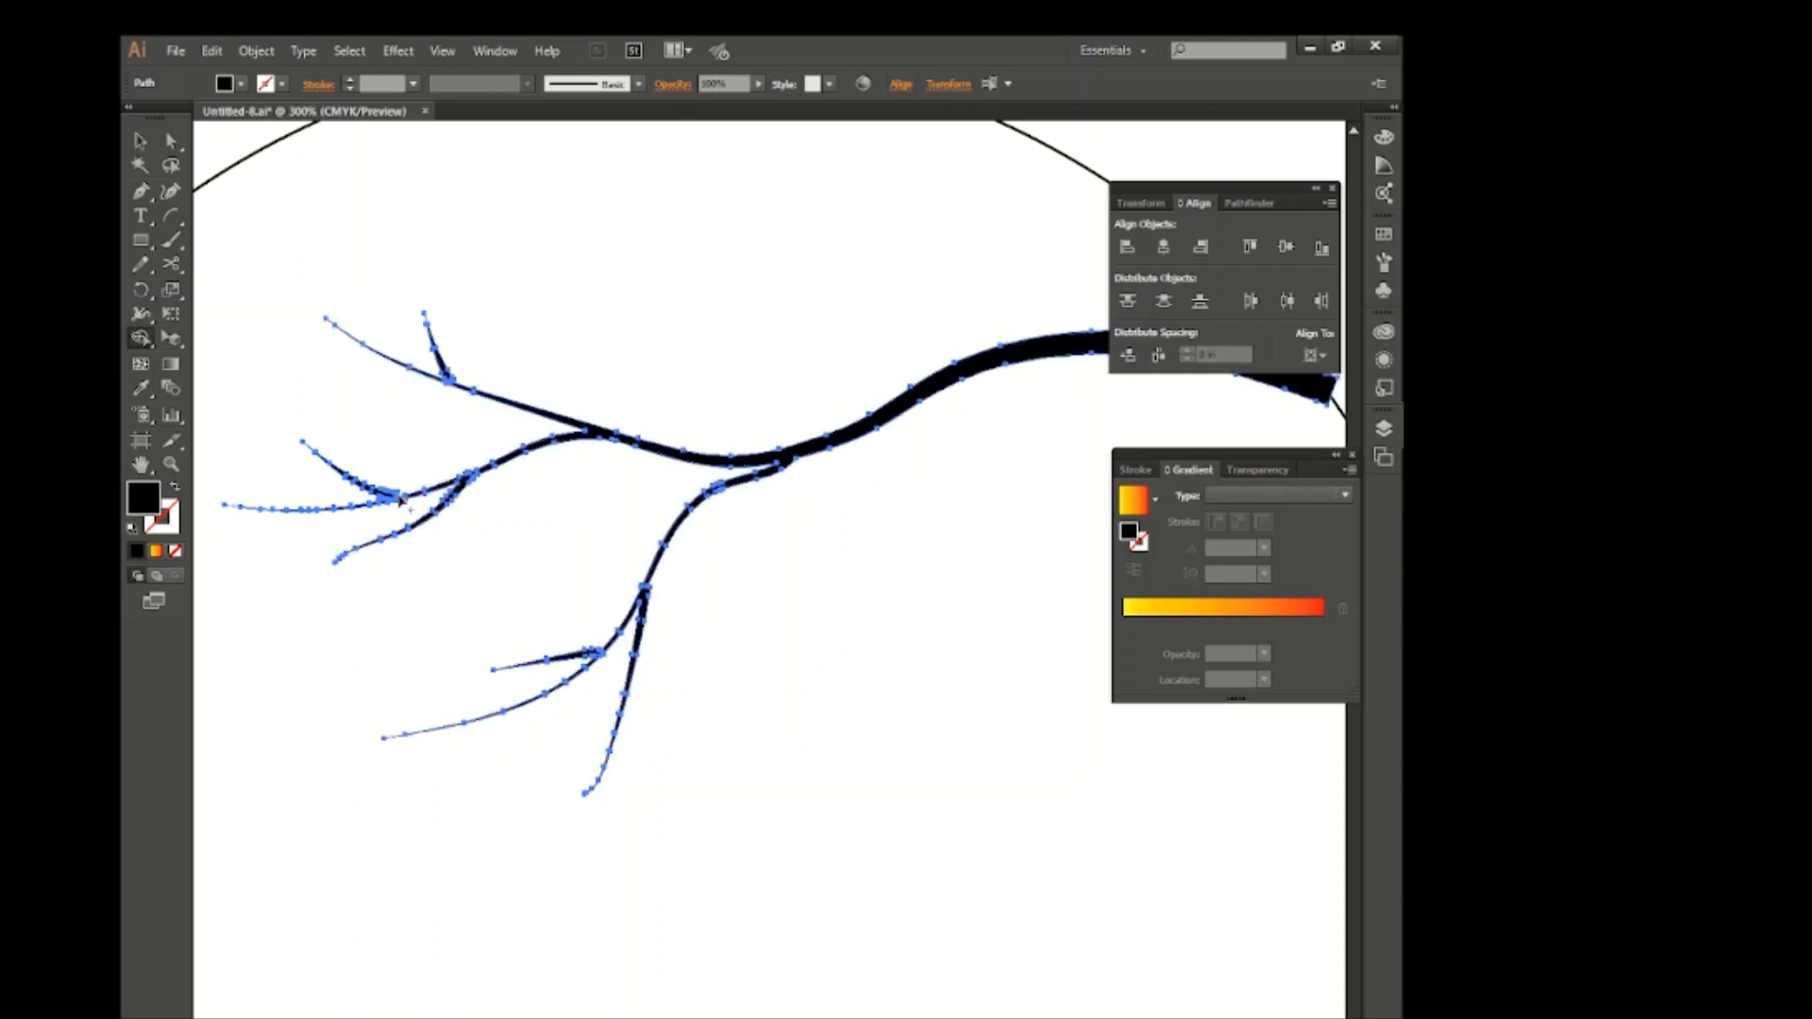
pyautogui.press('v')
pyautogui.click(620, 317)
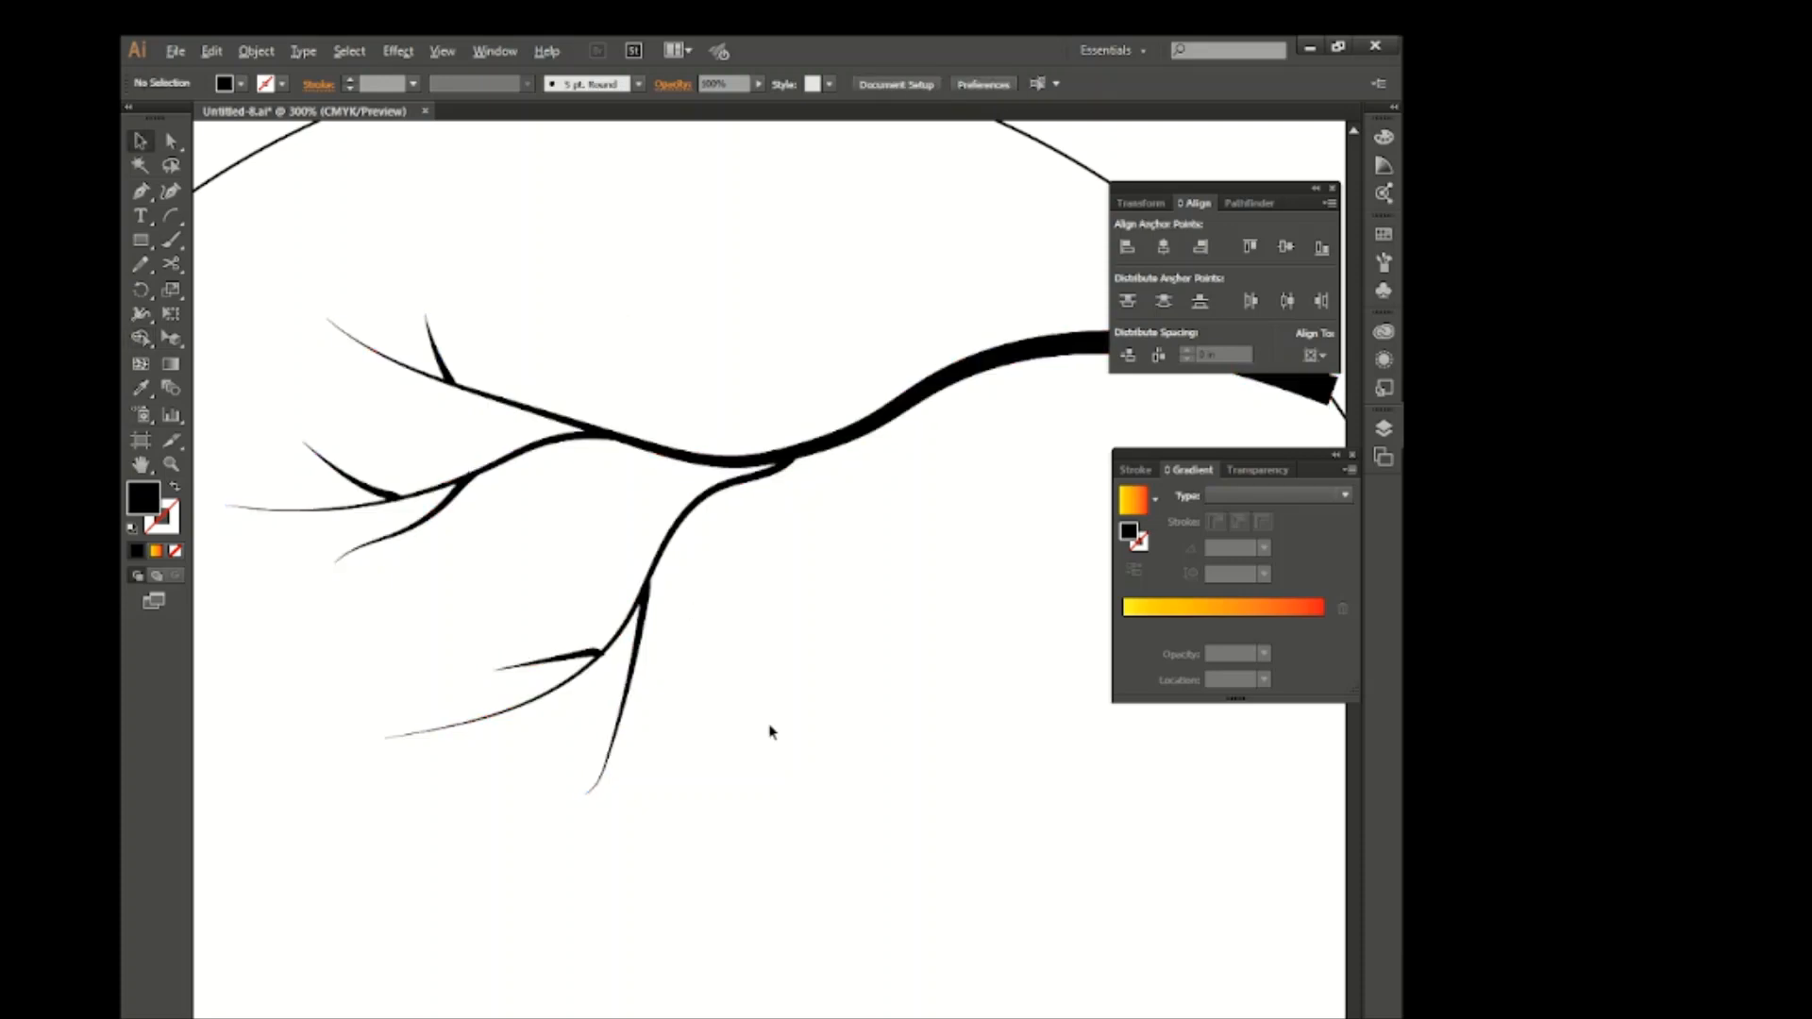
# Trim the thick end of the branch flush with the circle's edge using the Shape Builder tool
pyautogui.scroll(-2, 770, 731)
pyautogui.hscroll(1, 770, 731)
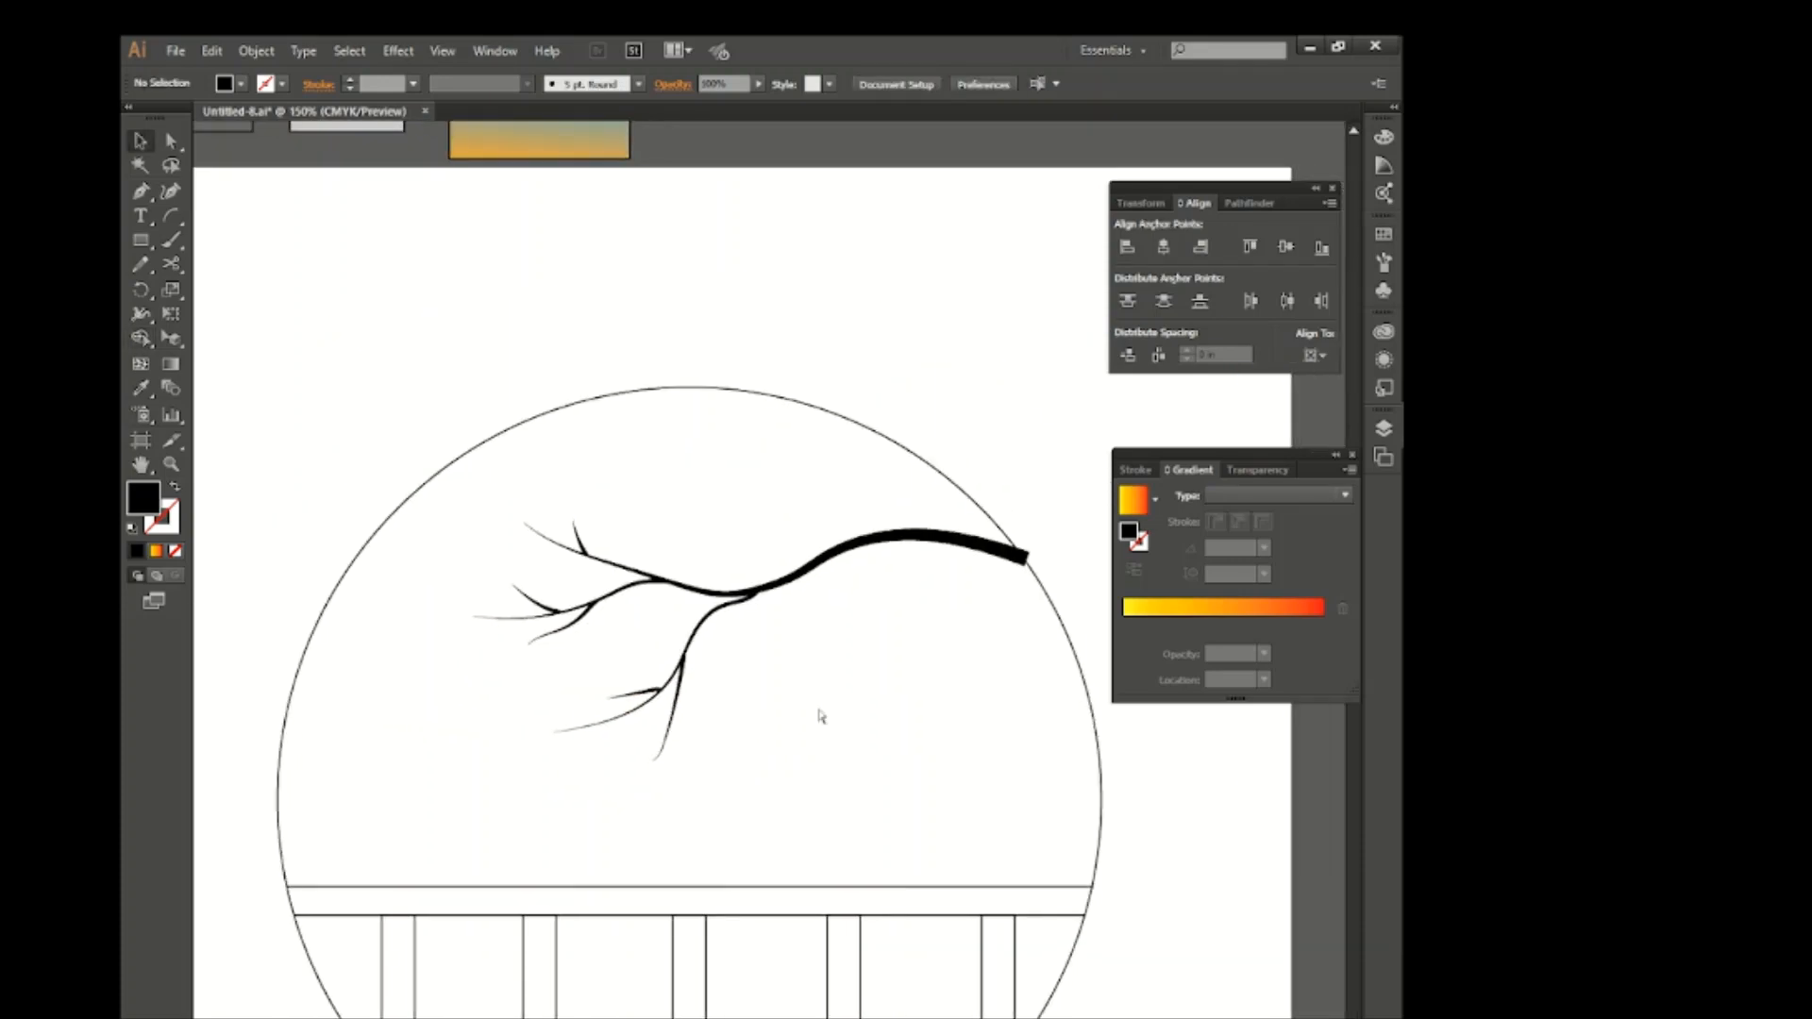
pyautogui.moveTo(964, 447); pyautogui.dragTo(1064, 611)
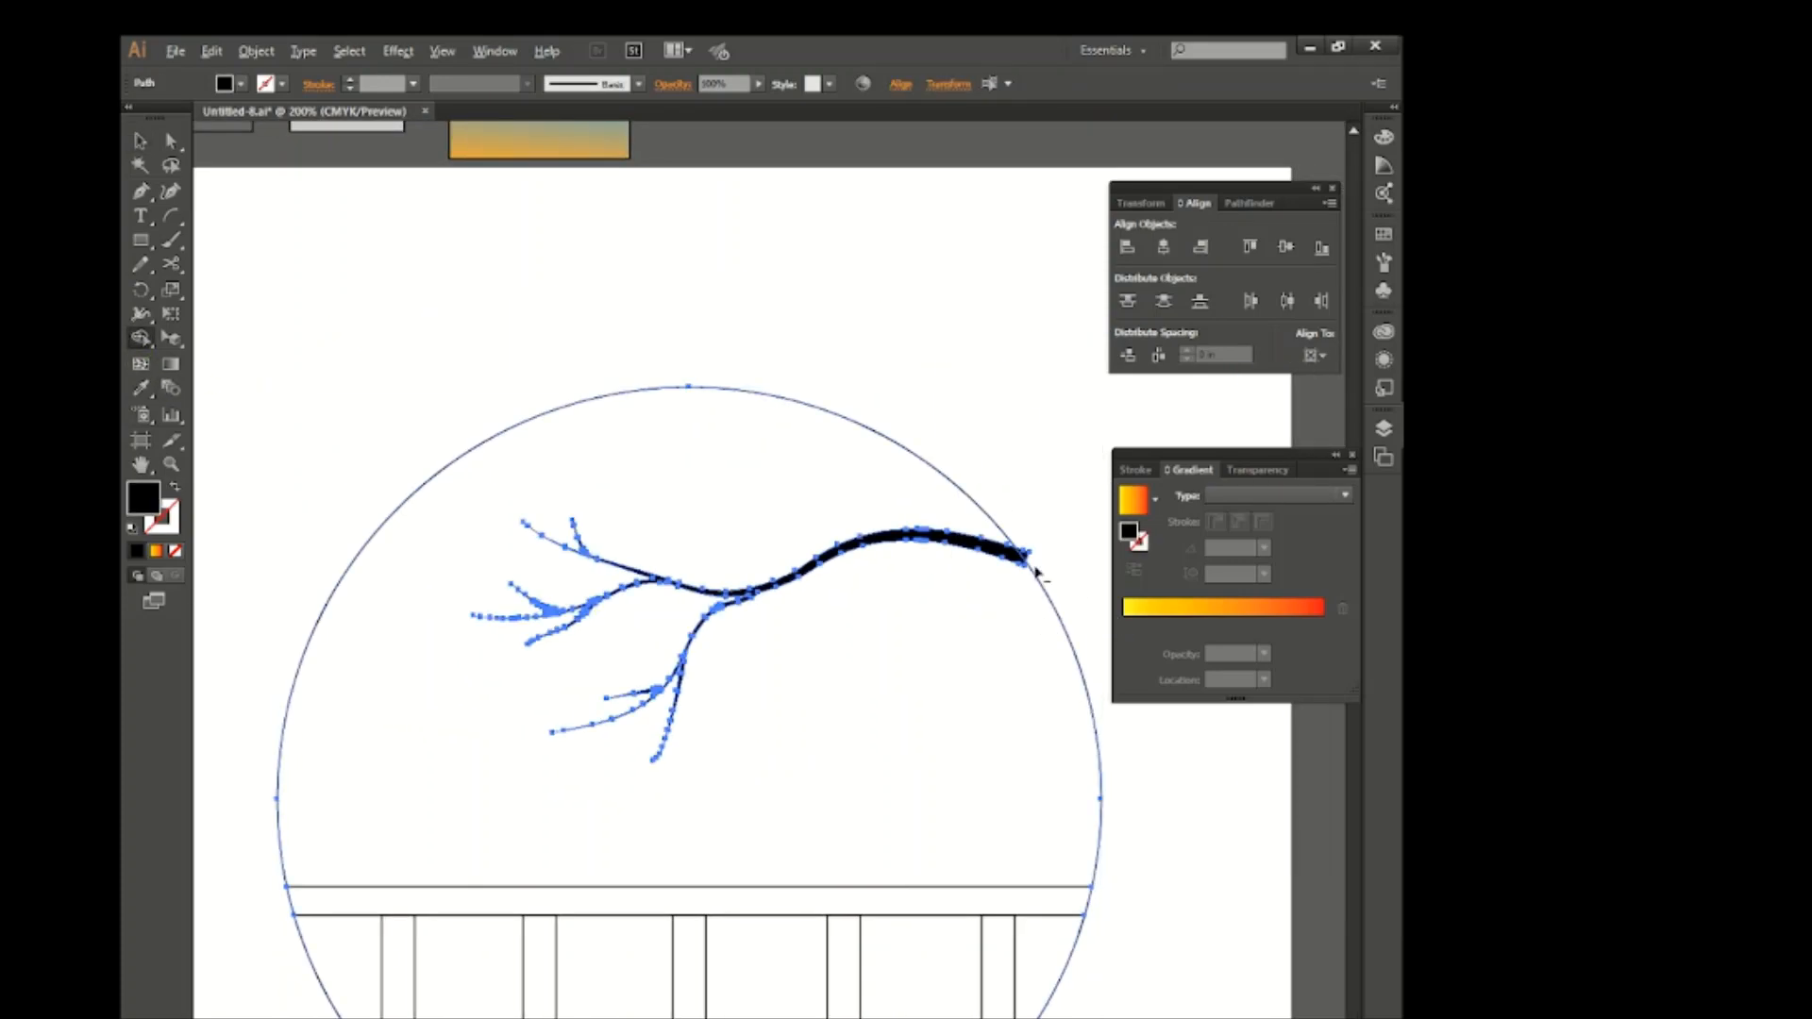
pyautogui.scroll(2, 1036, 568)
pyautogui.click(143, 149)
pyautogui.scroll(-1, 421, 522)
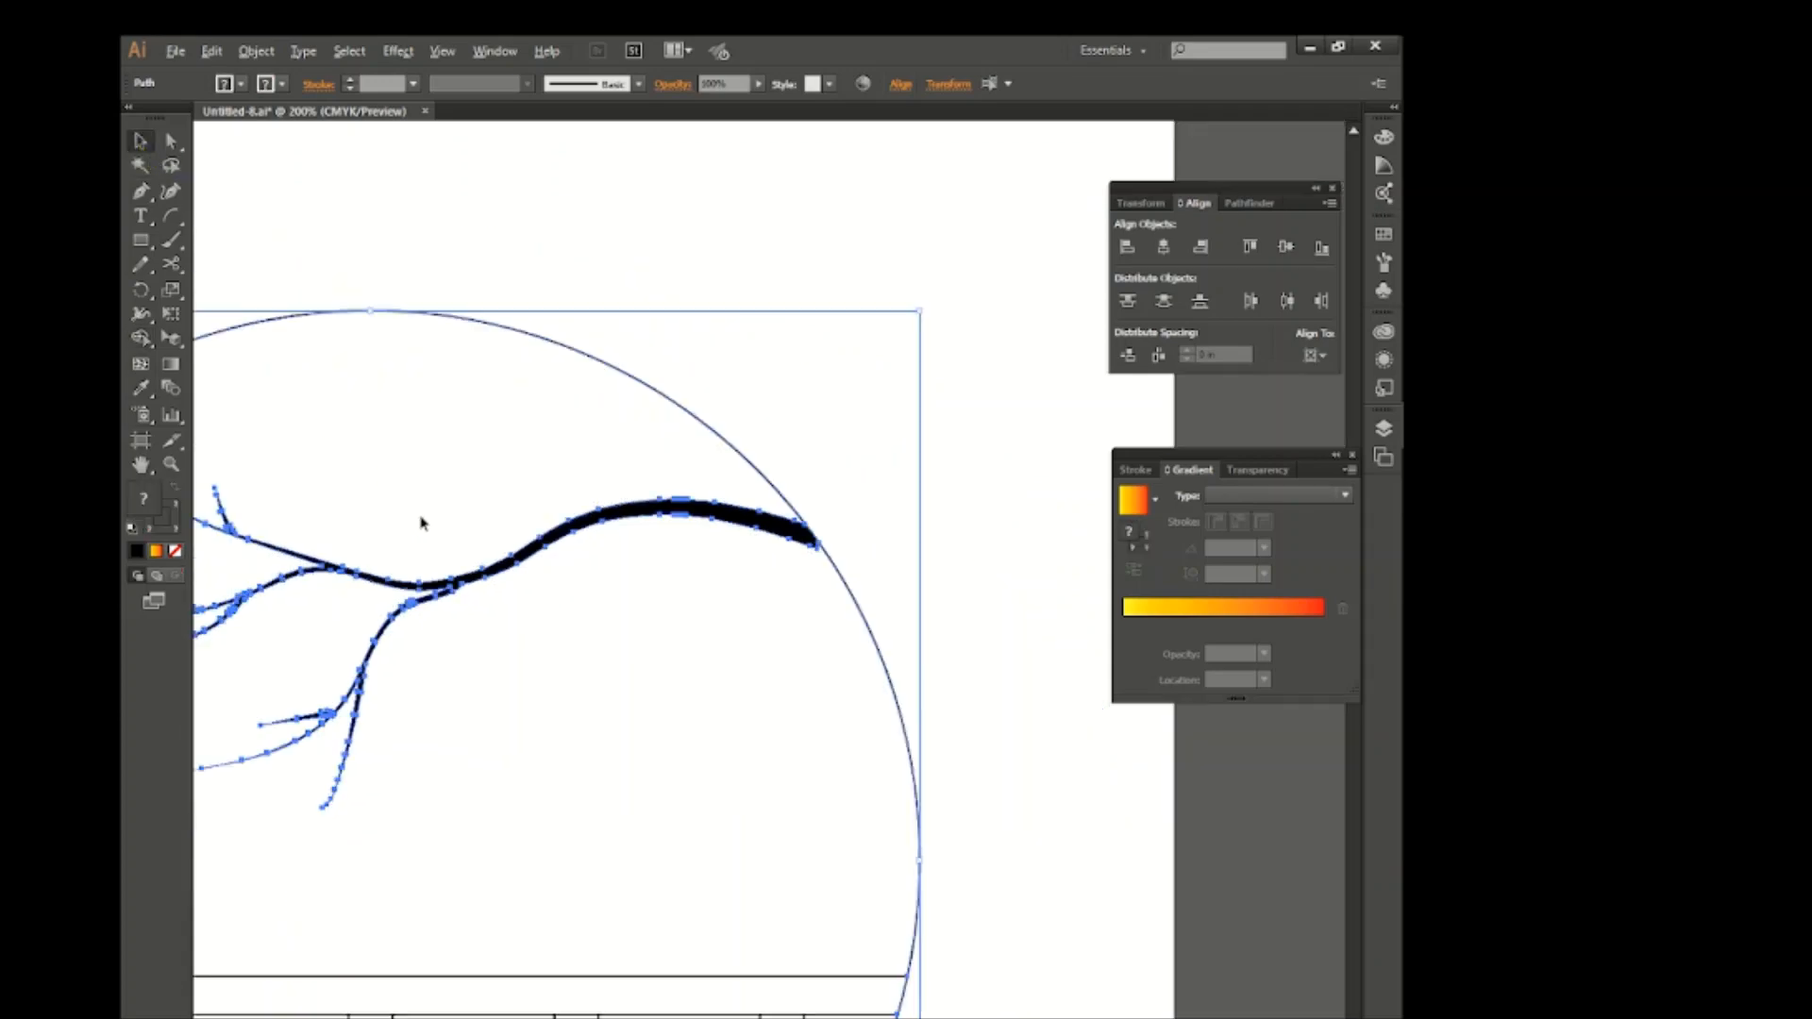
pyautogui.hscroll(-4, 444, 521)
pyautogui.scroll(1, 572, 721)
pyautogui.scroll(-2, 579, 725)
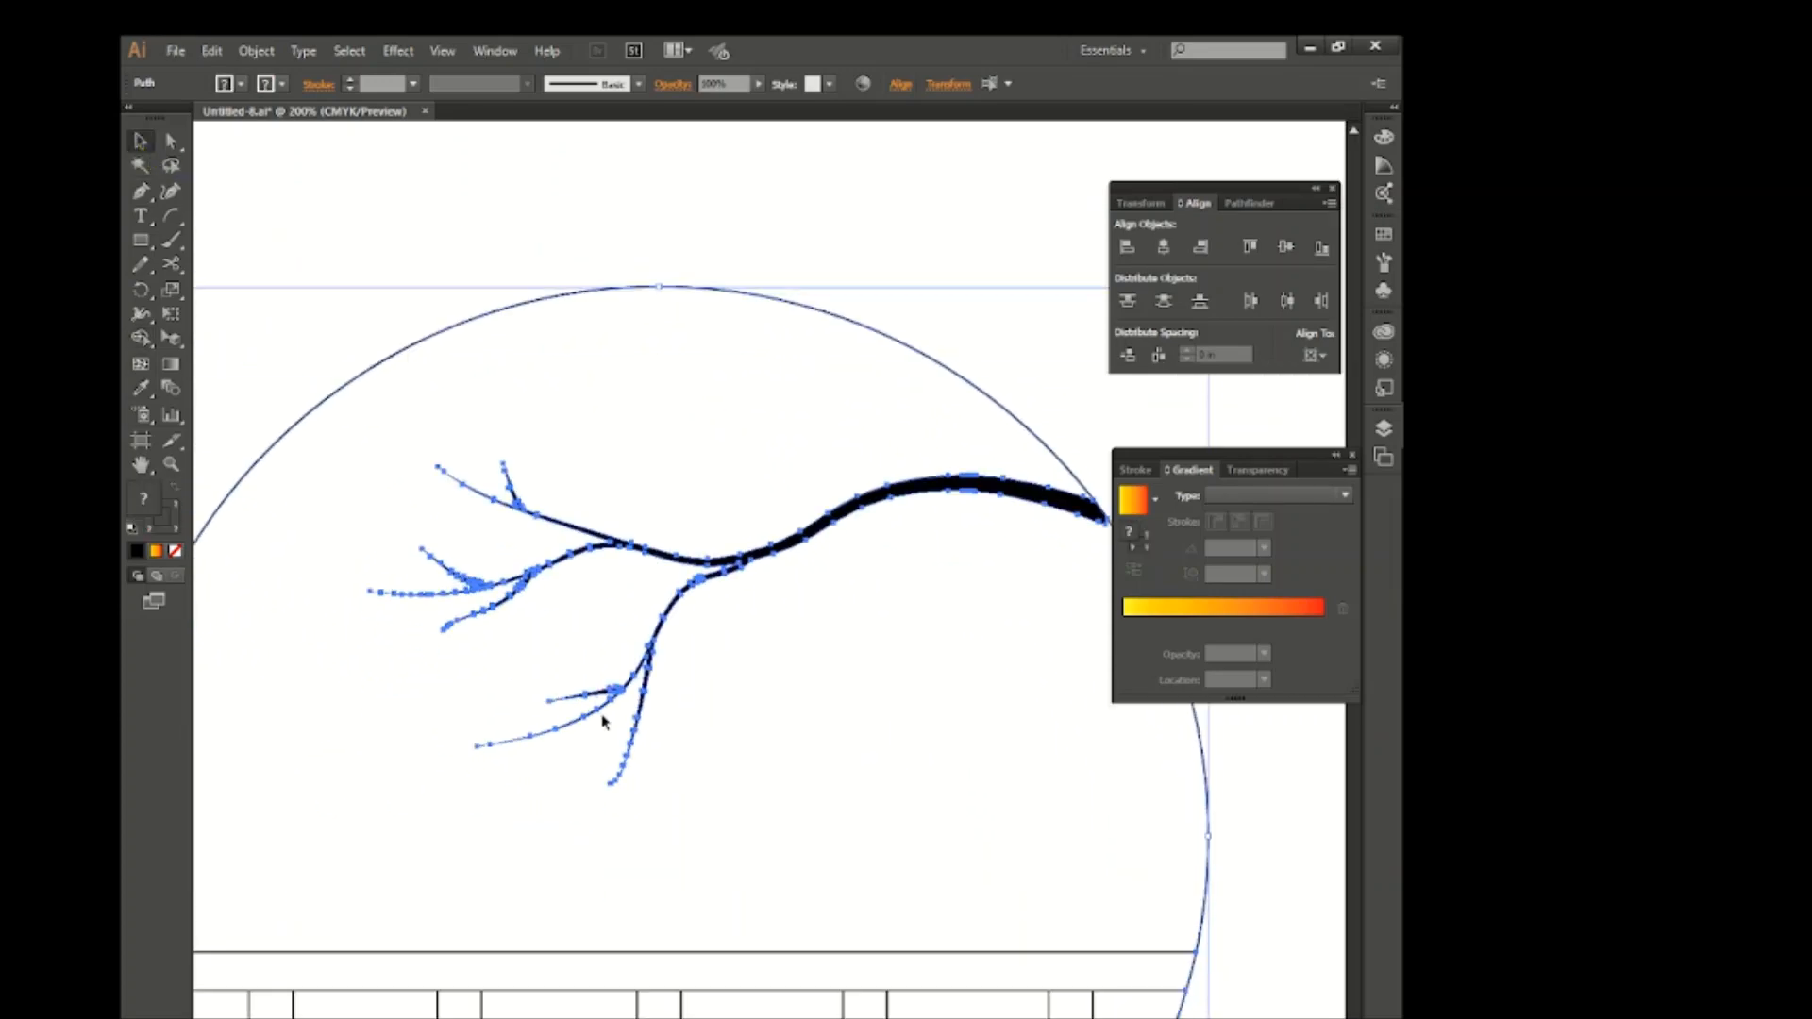
pyautogui.click(394, 229)
# Draw a small, narrow vertical ellipse with black fill above the branch, inside the circle
pyautogui.moveTo(139, 248); pyautogui.dragTo(207, 295)
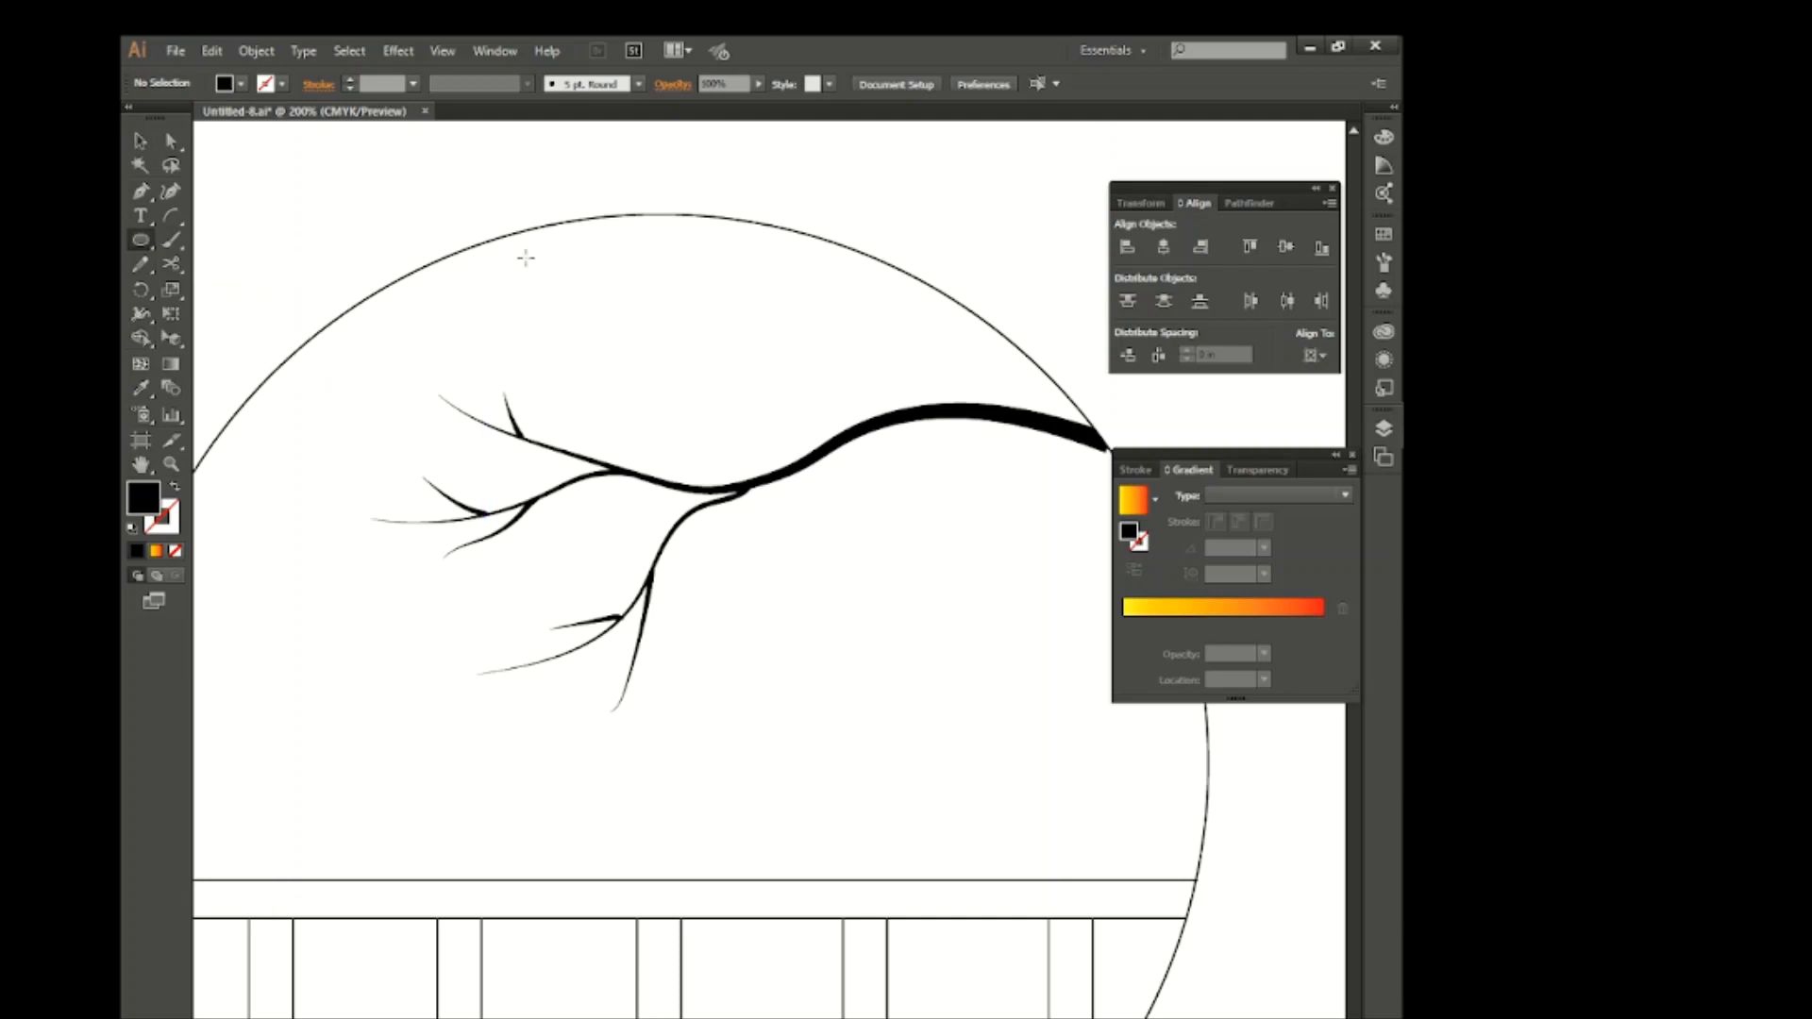
pyautogui.moveTo(530, 259); pyautogui.dragTo(553, 344)
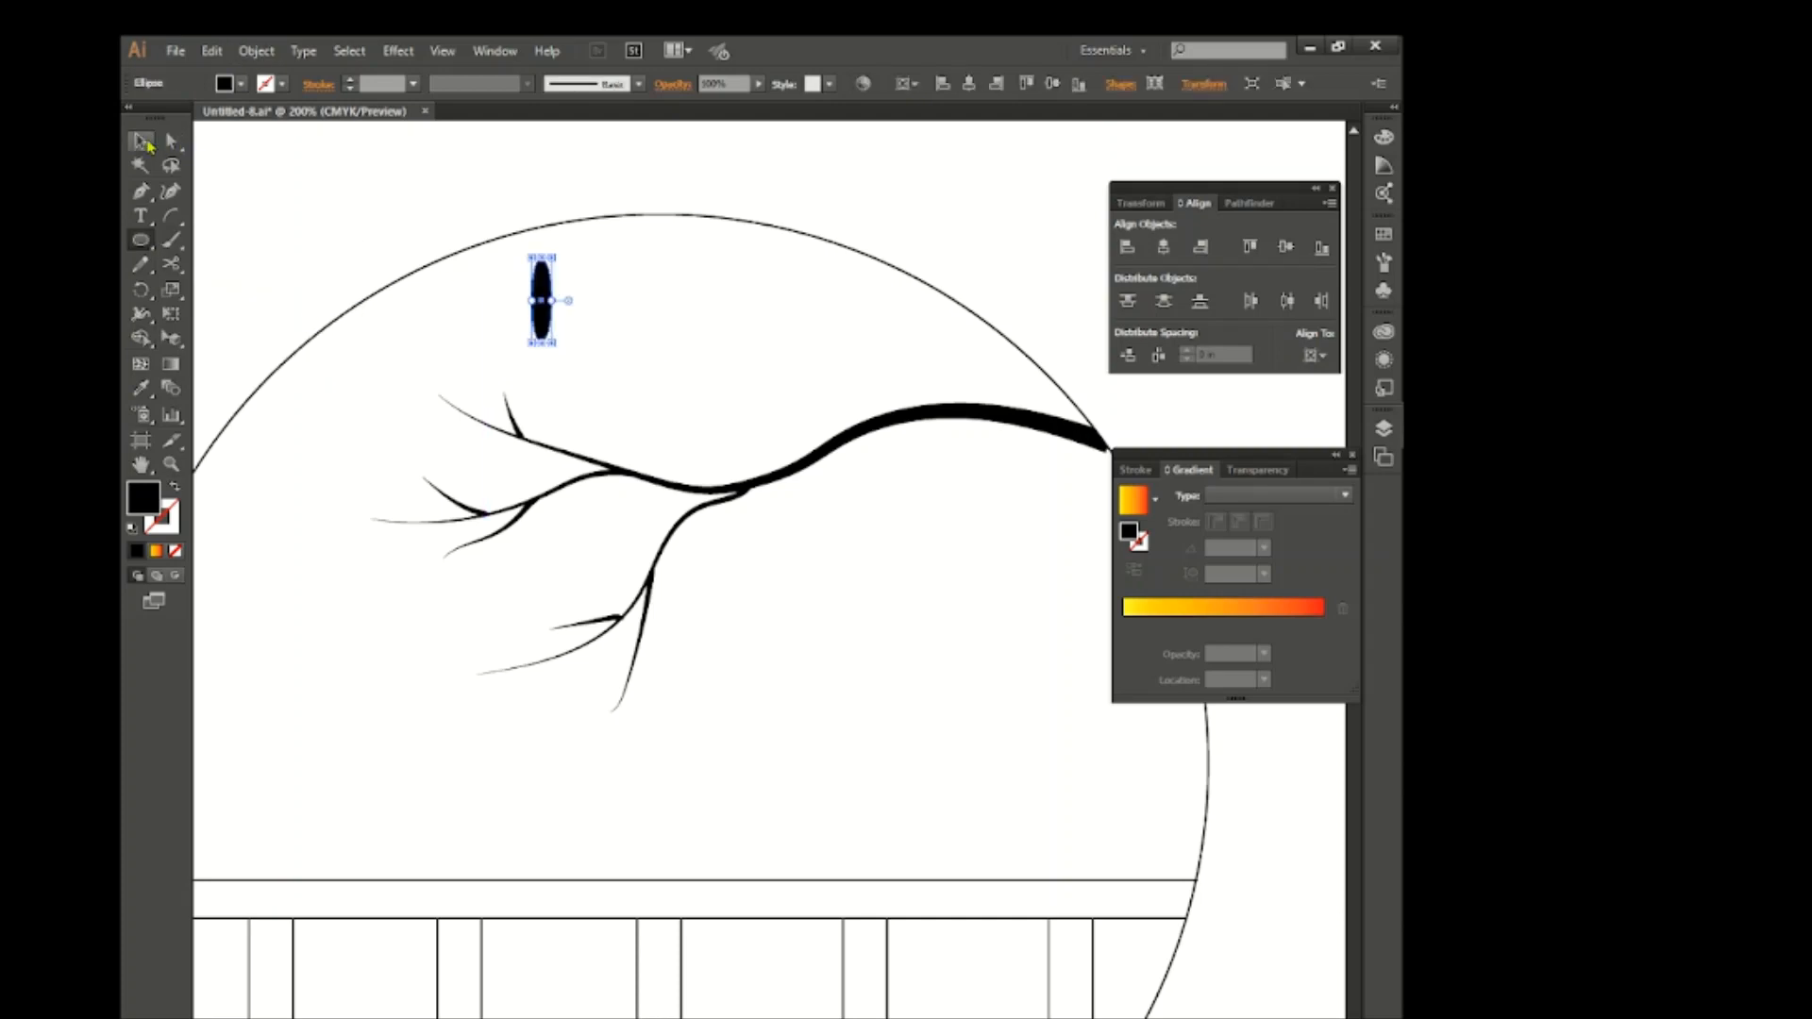
pyautogui.click(139, 141)
# Convert the ellipse's top and bottom anchor points to sharp corners to form a leaf, undoing the extra change that straightens its sides
pyautogui.moveTo(141, 190); pyautogui.dragTo(252, 247)
pyautogui.moveTo(541, 257); pyautogui.dragTo(565, 262)
pyautogui.click(541, 257)
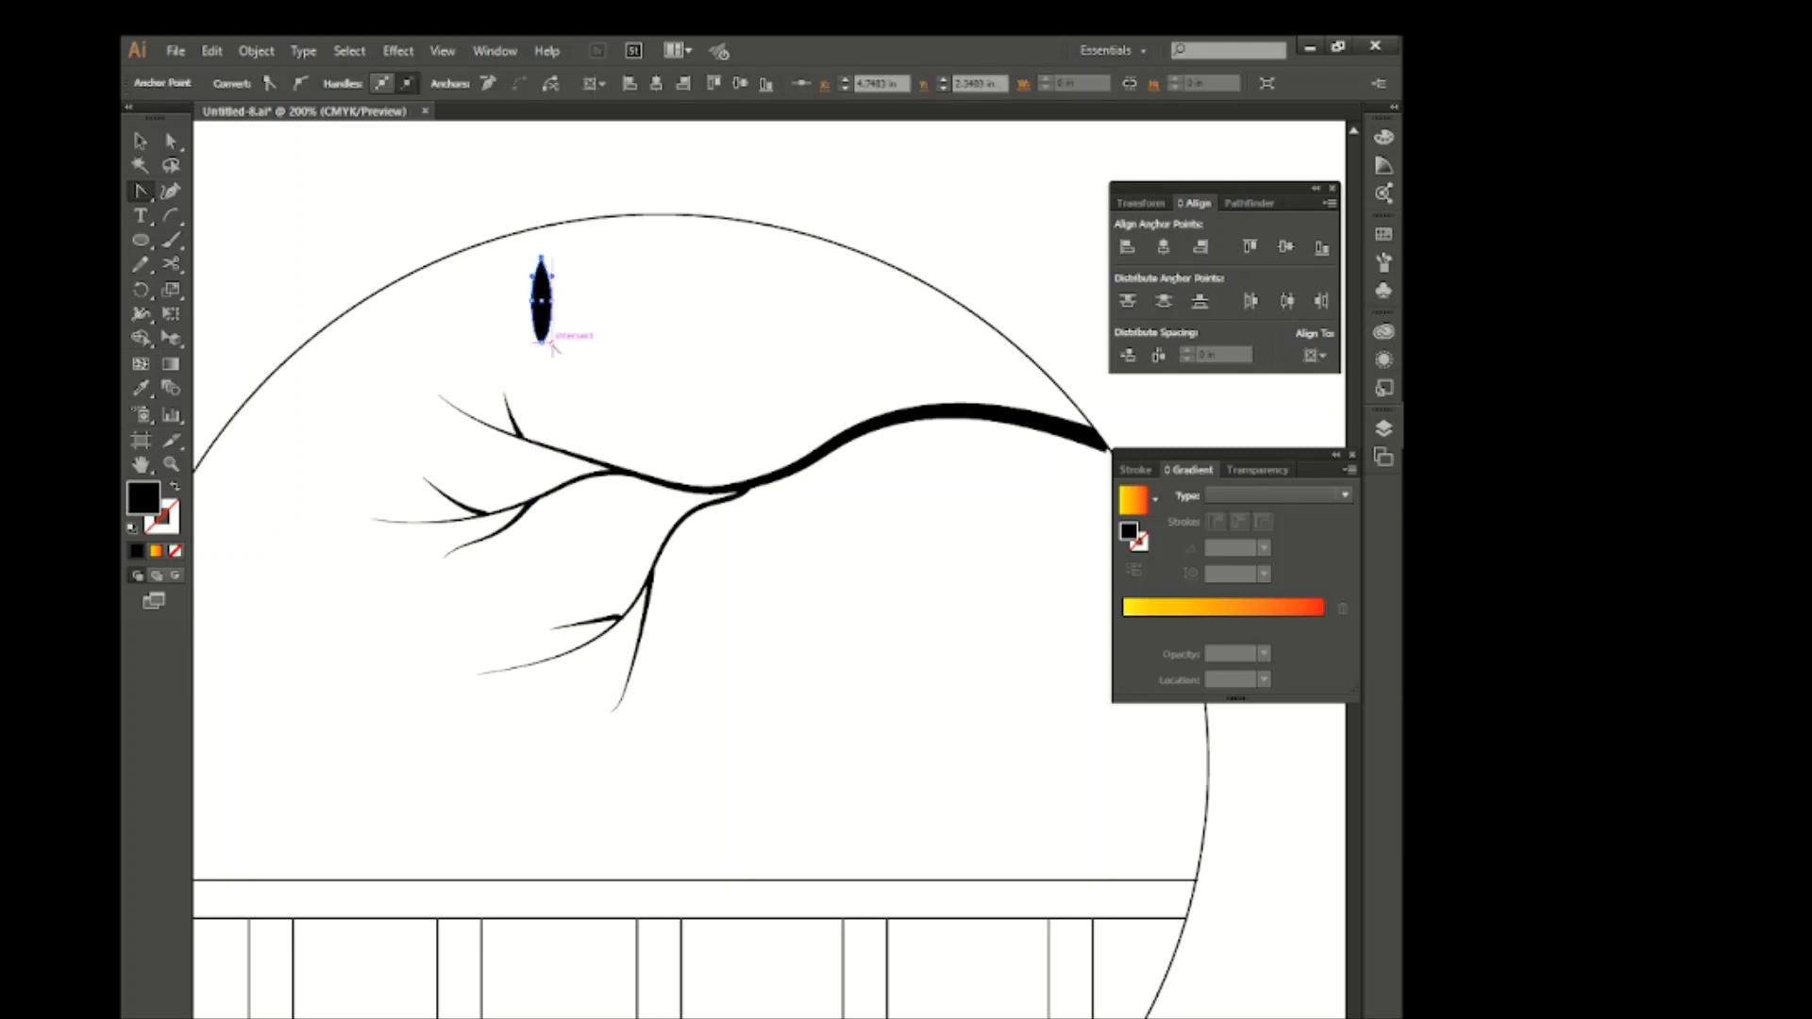
pyautogui.click(541, 342)
pyautogui.press('v')
pyautogui.click(602, 308)
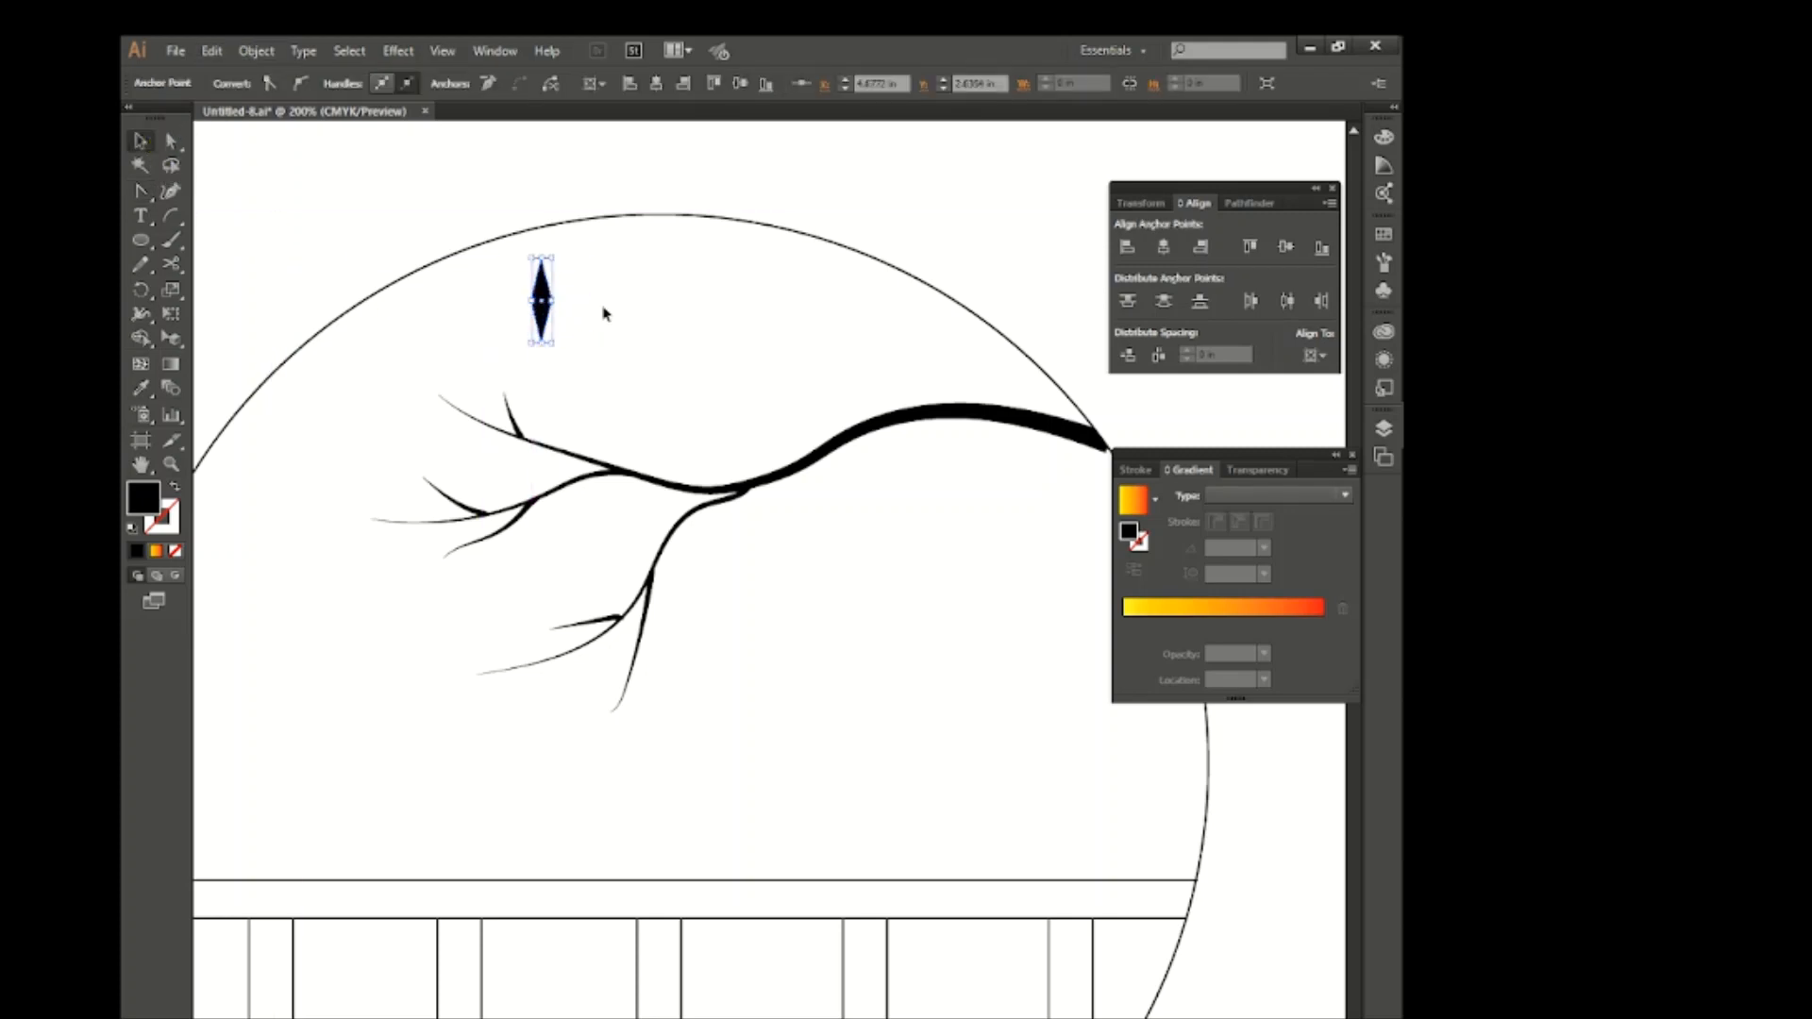
pyautogui.hotkey('ctrl', 'z')
pyautogui.click(658, 350)
pyautogui.scroll(1, 522, 496)
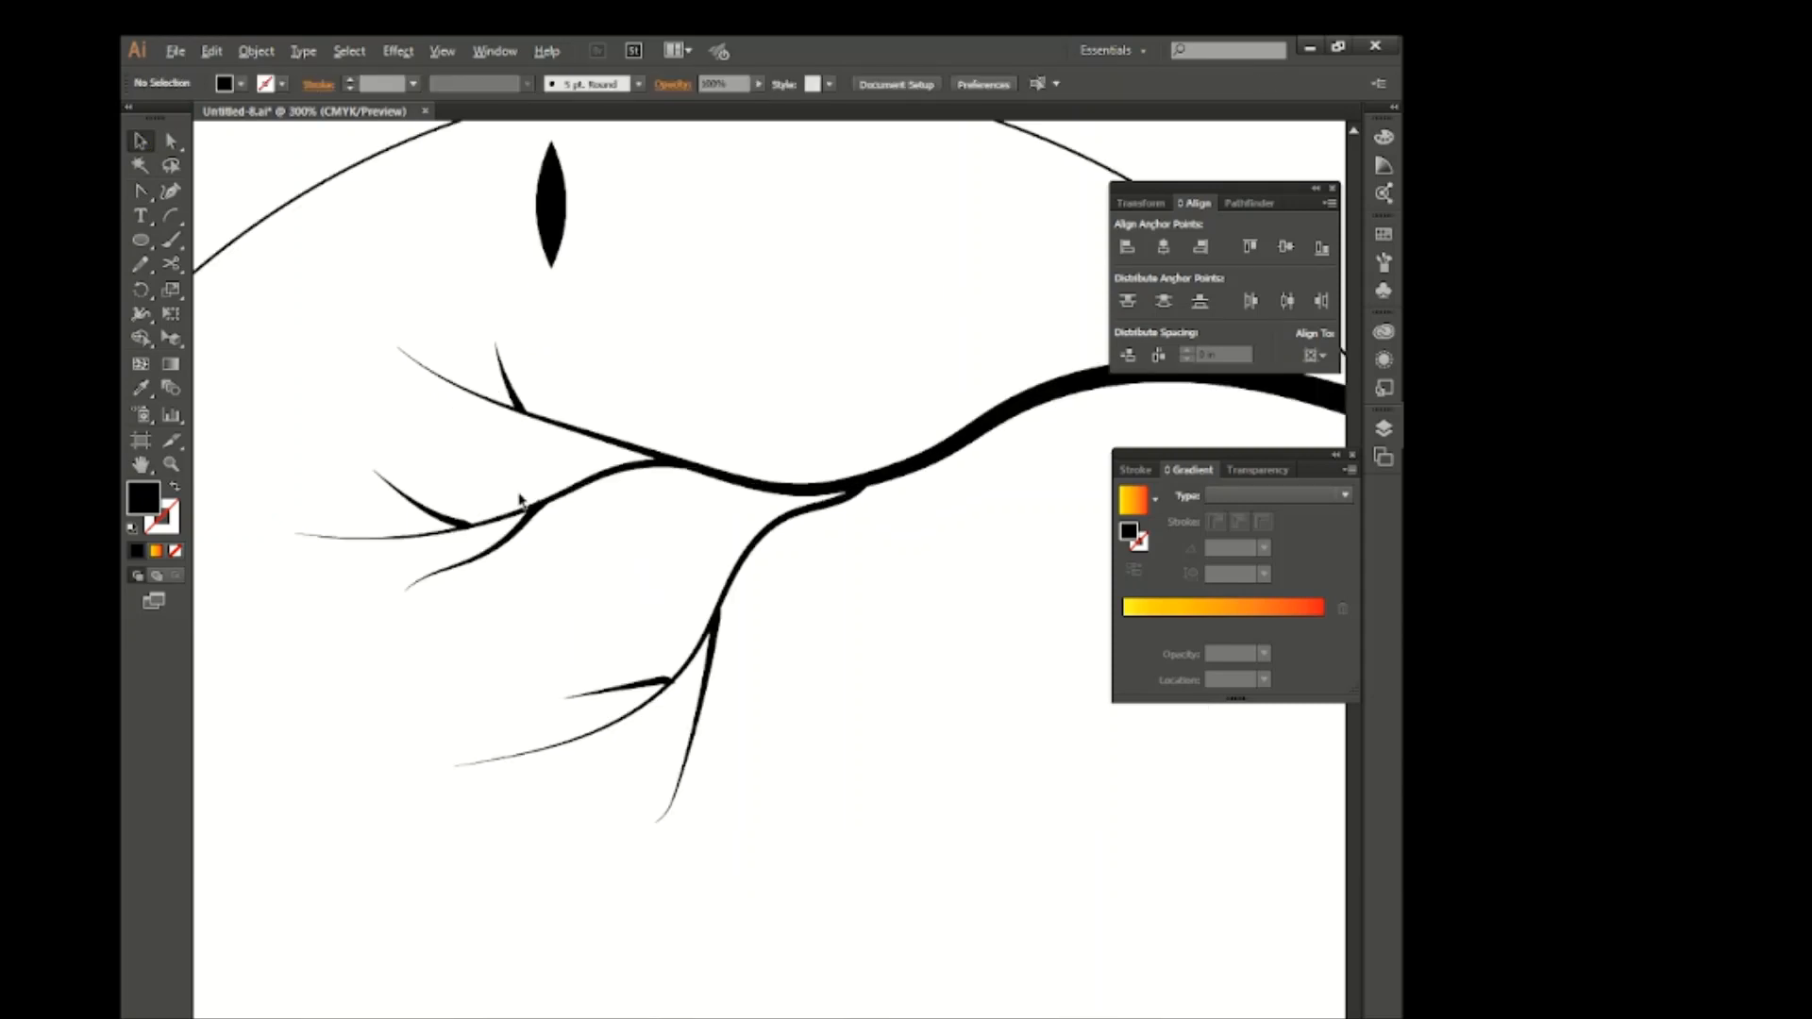
pyautogui.scroll(-1, 525, 487)
pyautogui.scroll(-4, 651, 688)
pyautogui.scroll(3, 638, 619)
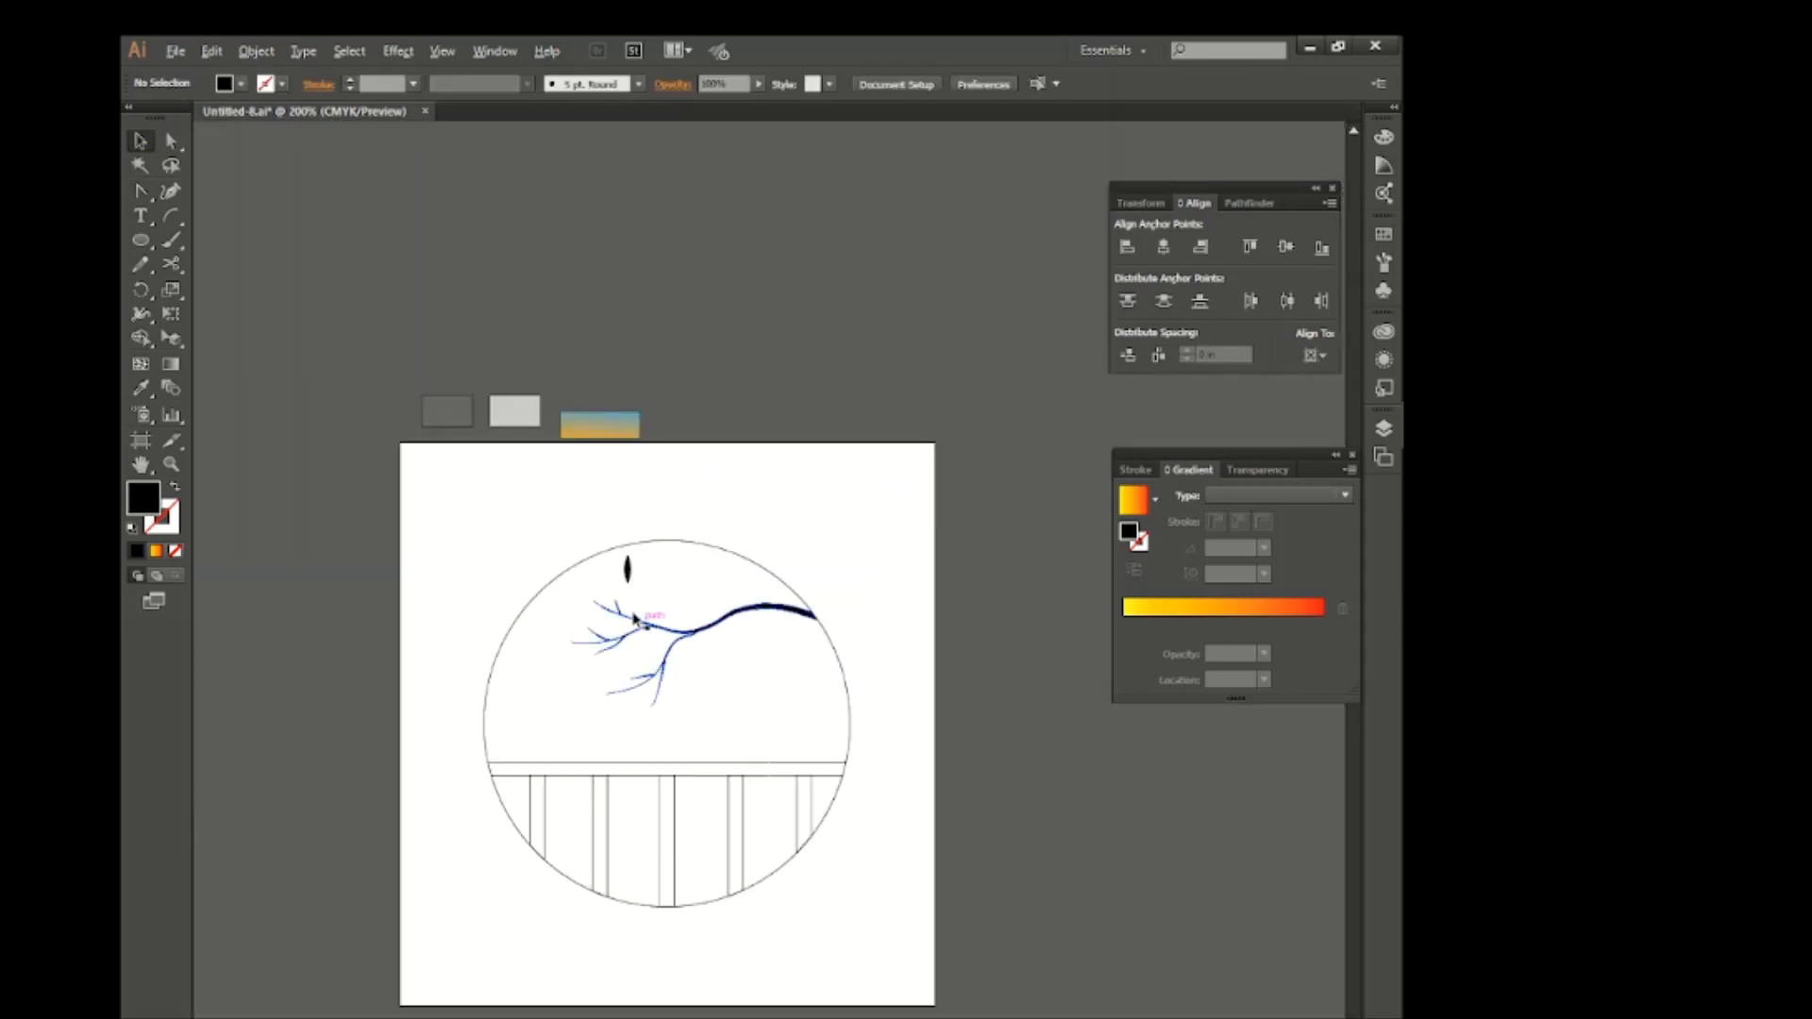
# Place the leaf and a copy of it on the two uppermost twig tips, rotating each to follow its twig
pyautogui.scroll(1, 613, 602)
pyautogui.moveTo(611, 222); pyautogui.dragTo(402, 394)
pyautogui.moveTo(411, 312); pyautogui.dragTo(387, 257)
pyautogui.click(452, 319)
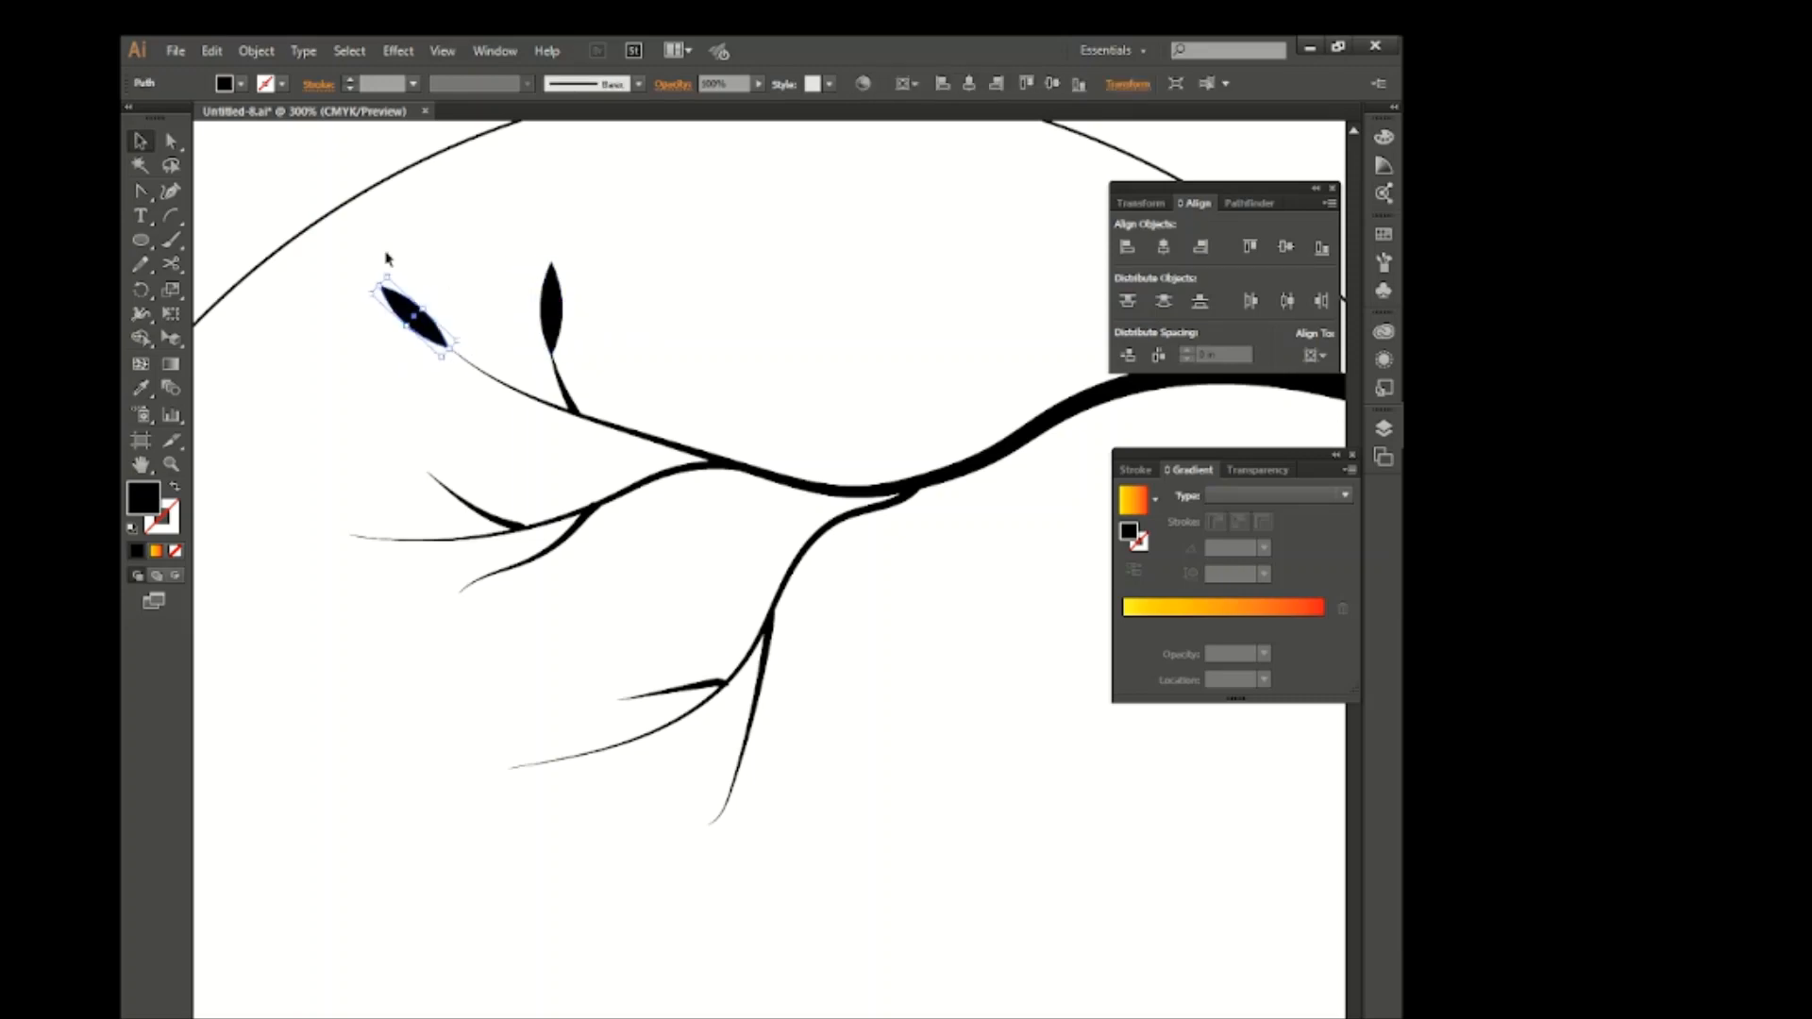
pyautogui.click(482, 300)
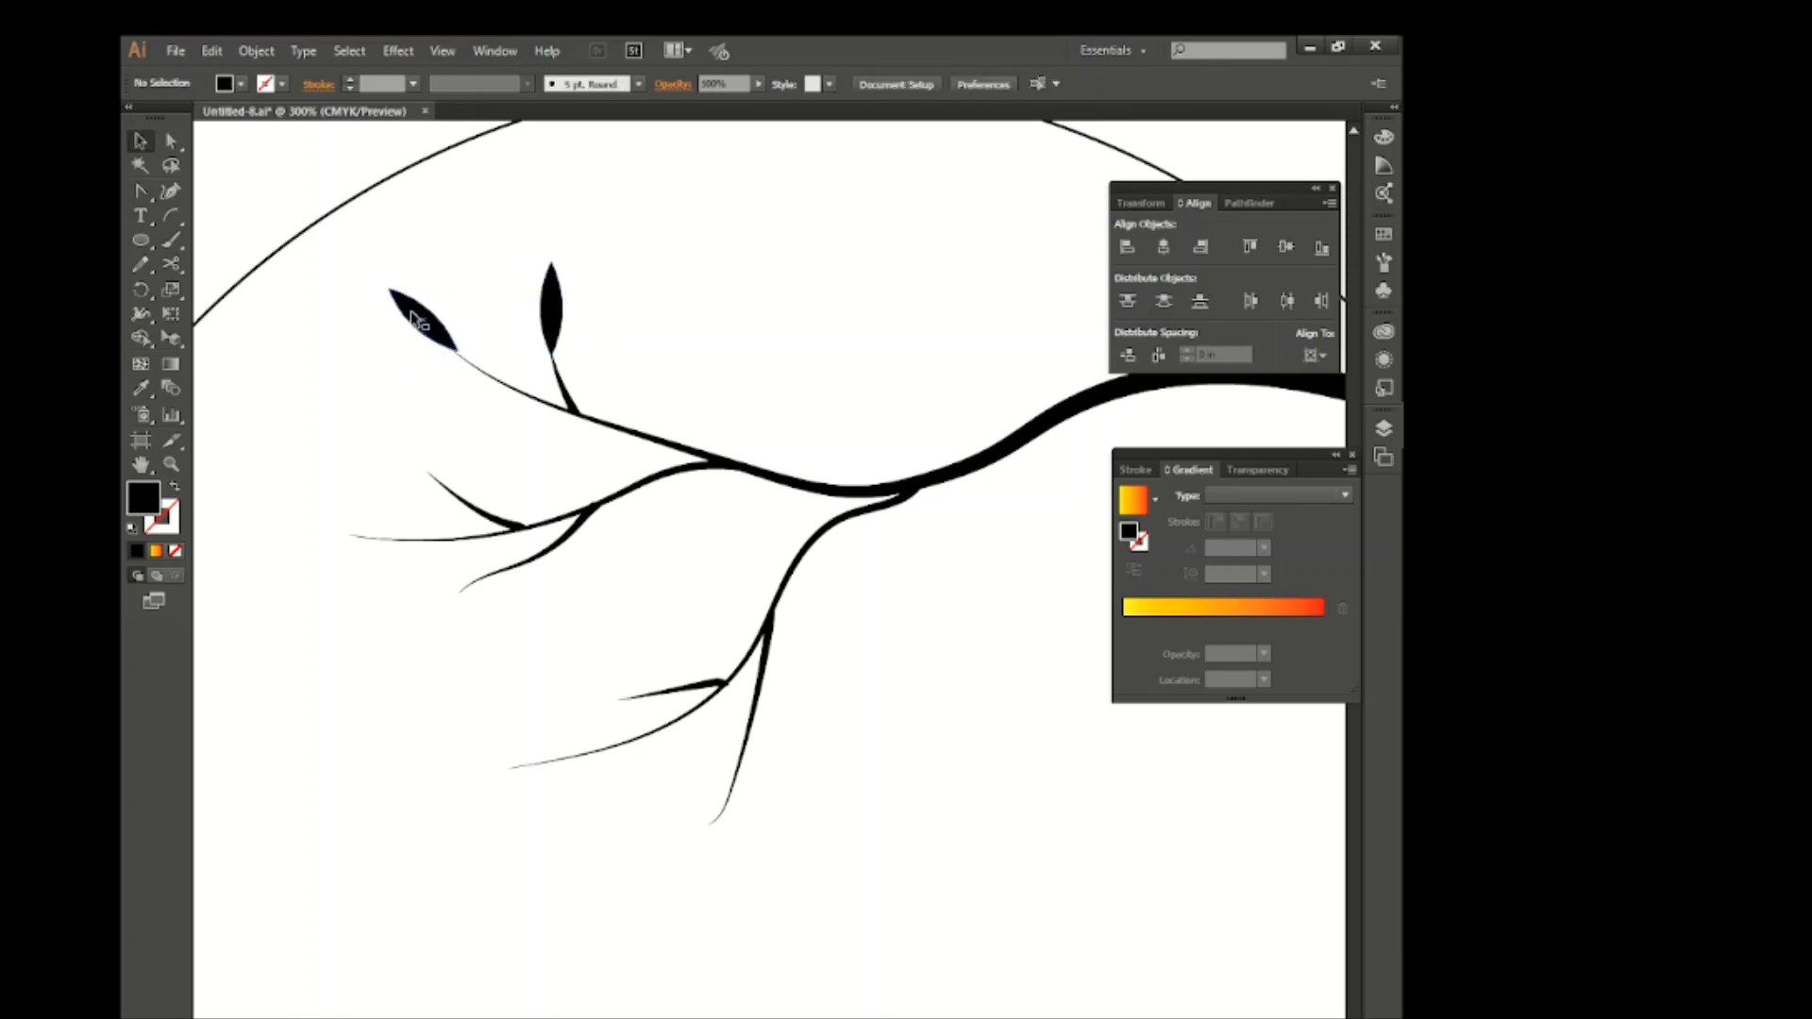
# Copy the leaf onto the remaining six twig tips, rotating each copy to match its twig's direction
pyautogui.click(415, 320)
pyautogui.click(457, 319)
pyautogui.moveTo(429, 325); pyautogui.dragTo(387, 479)
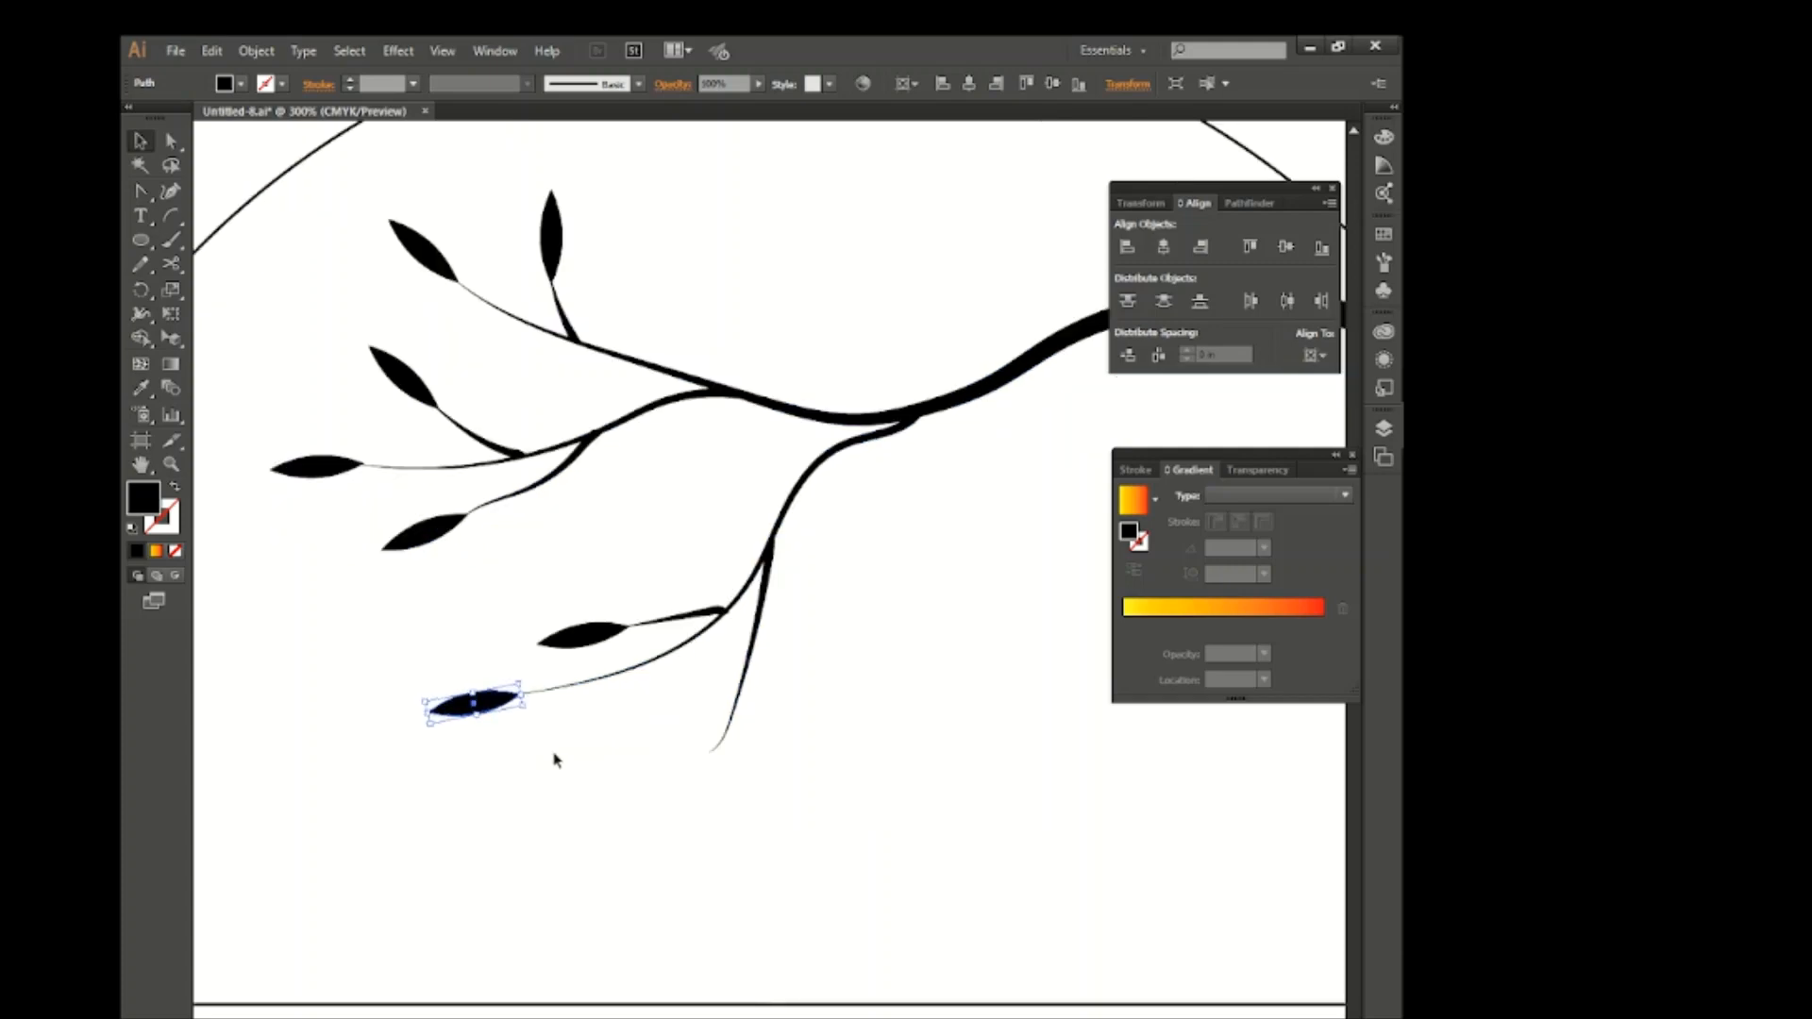
pyautogui.click(561, 766)
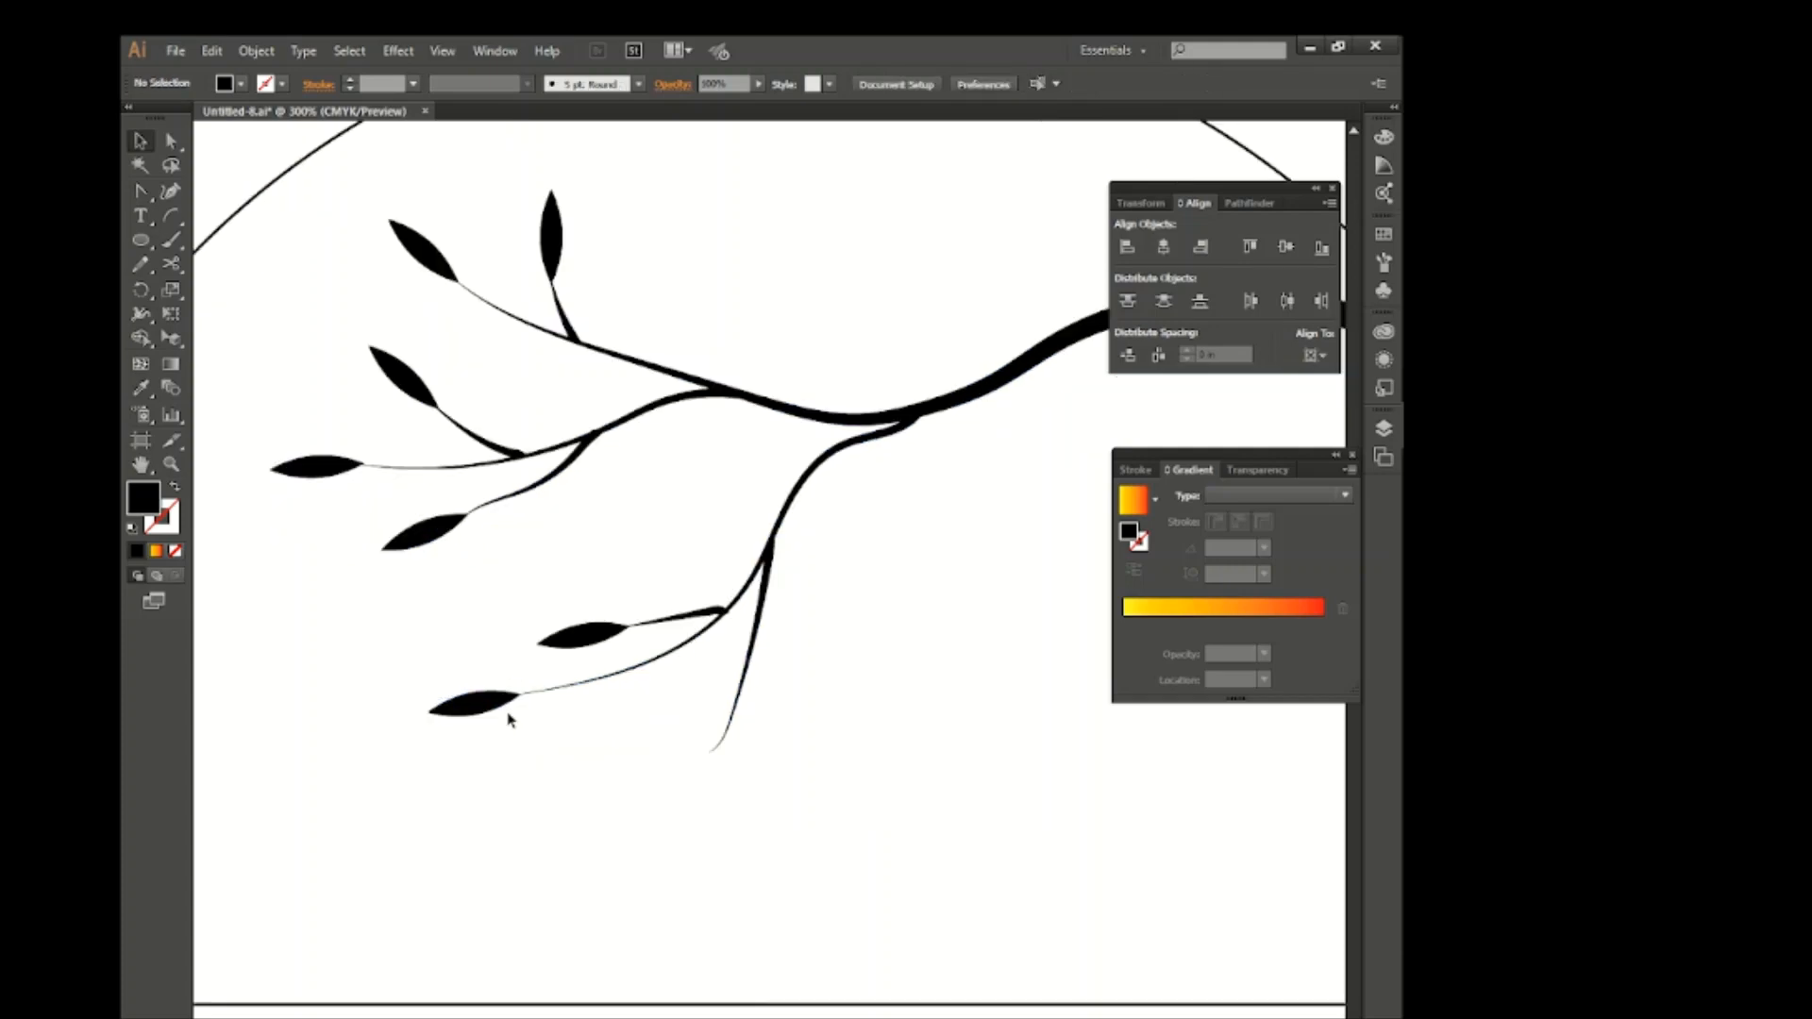
pyautogui.moveTo(510, 715); pyautogui.dragTo(752, 768)
pyautogui.click(946, 856)
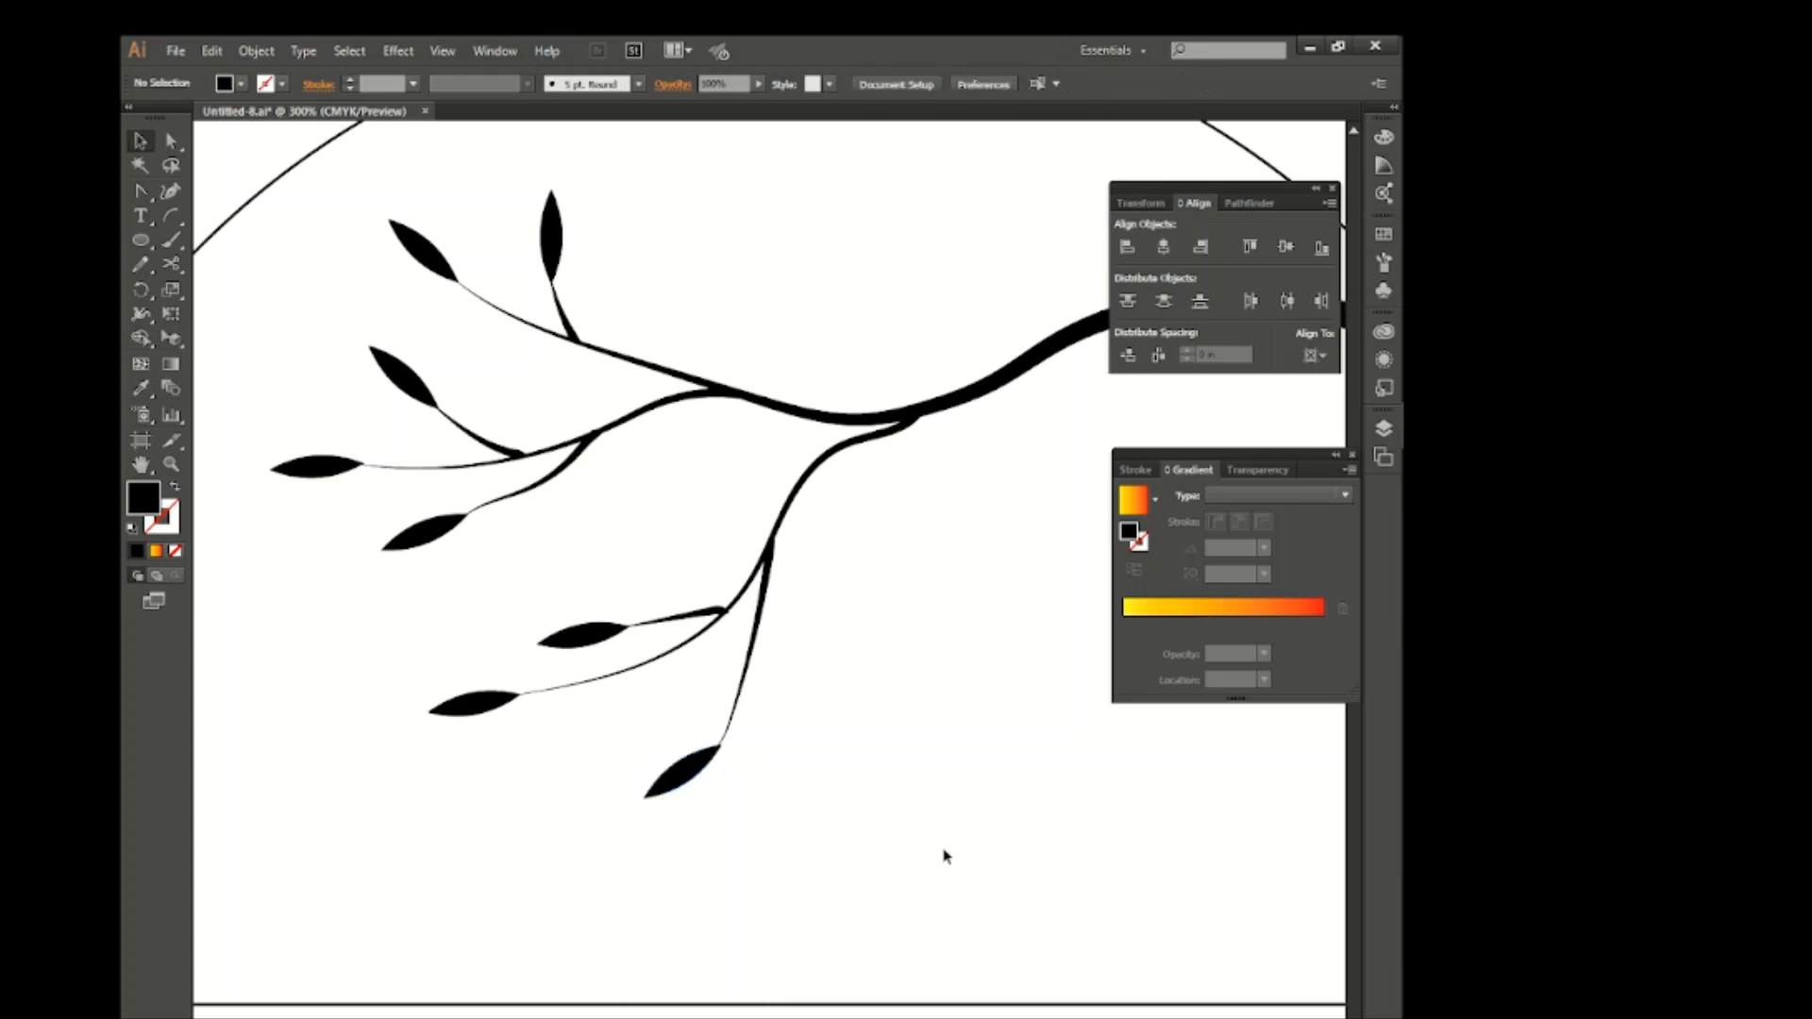
pyautogui.click(709, 769)
pyautogui.click(861, 813)
# Draw a circle over the lowest twigs, just above the railing, and fill it with the yellow-to-red linear gradient
pyautogui.scroll(-2, 865, 795)
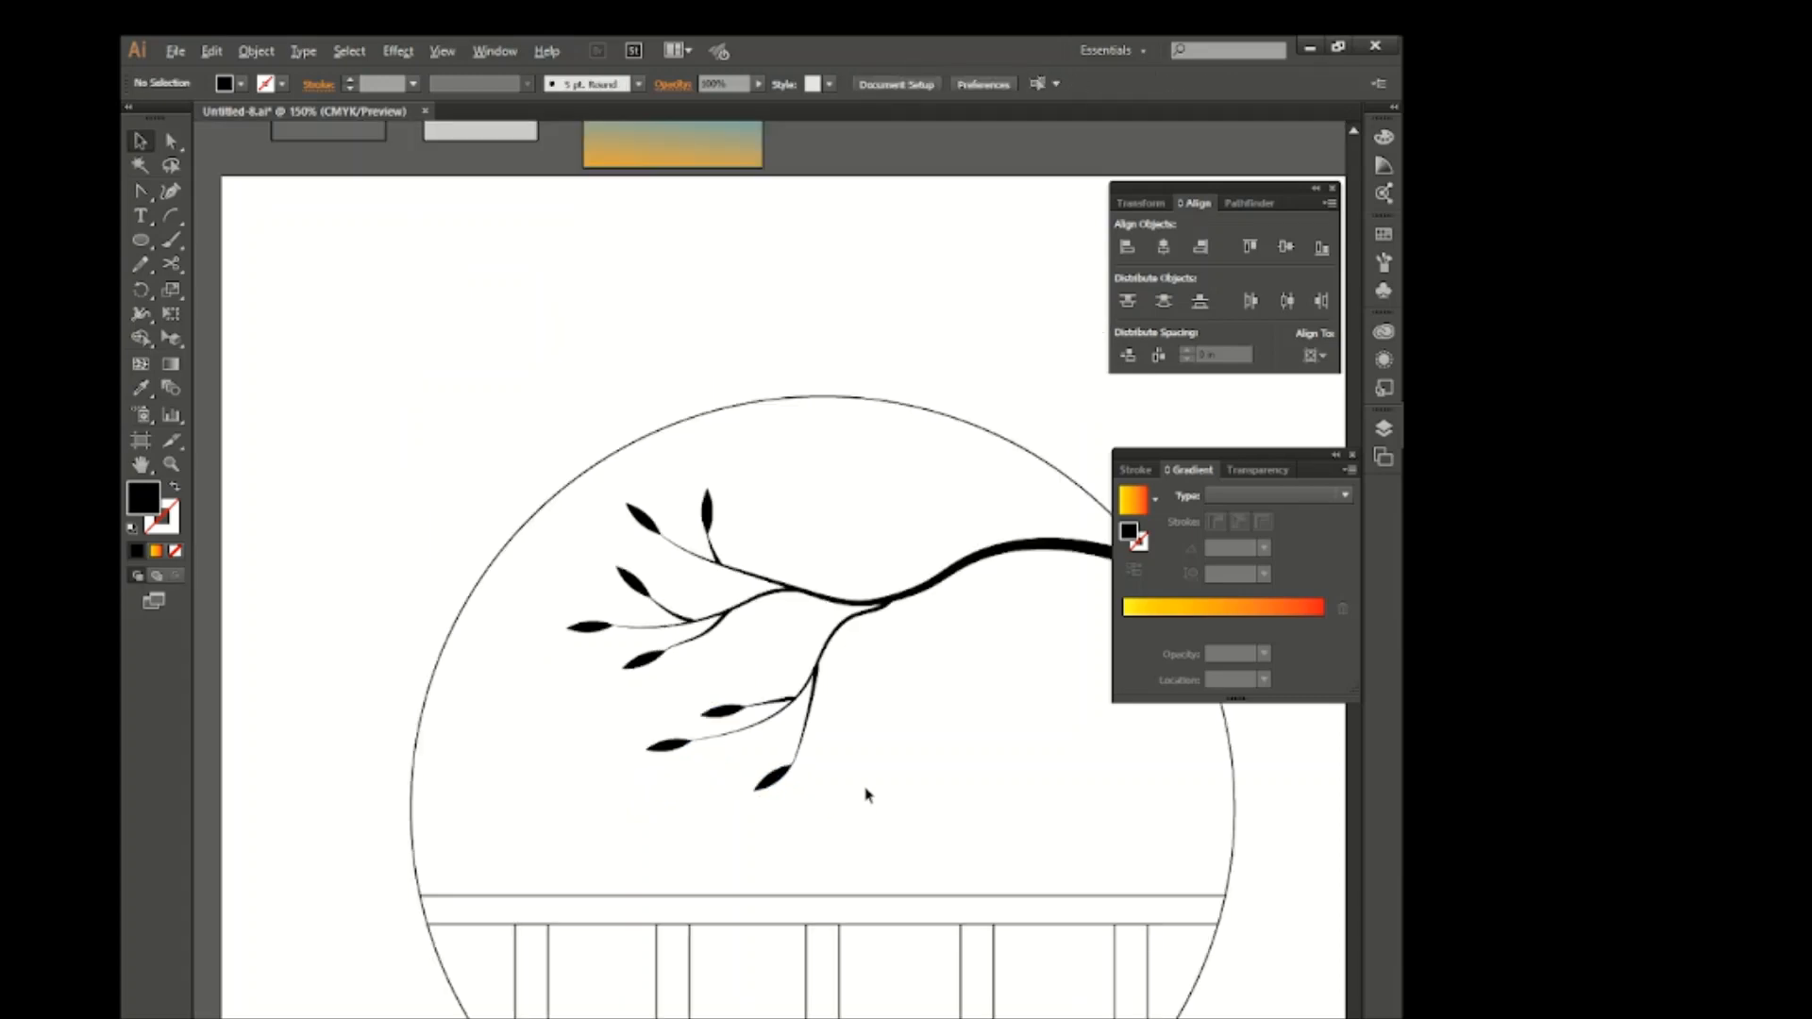
pyautogui.hscroll(2, 865, 795)
pyautogui.scroll(-4, 866, 789)
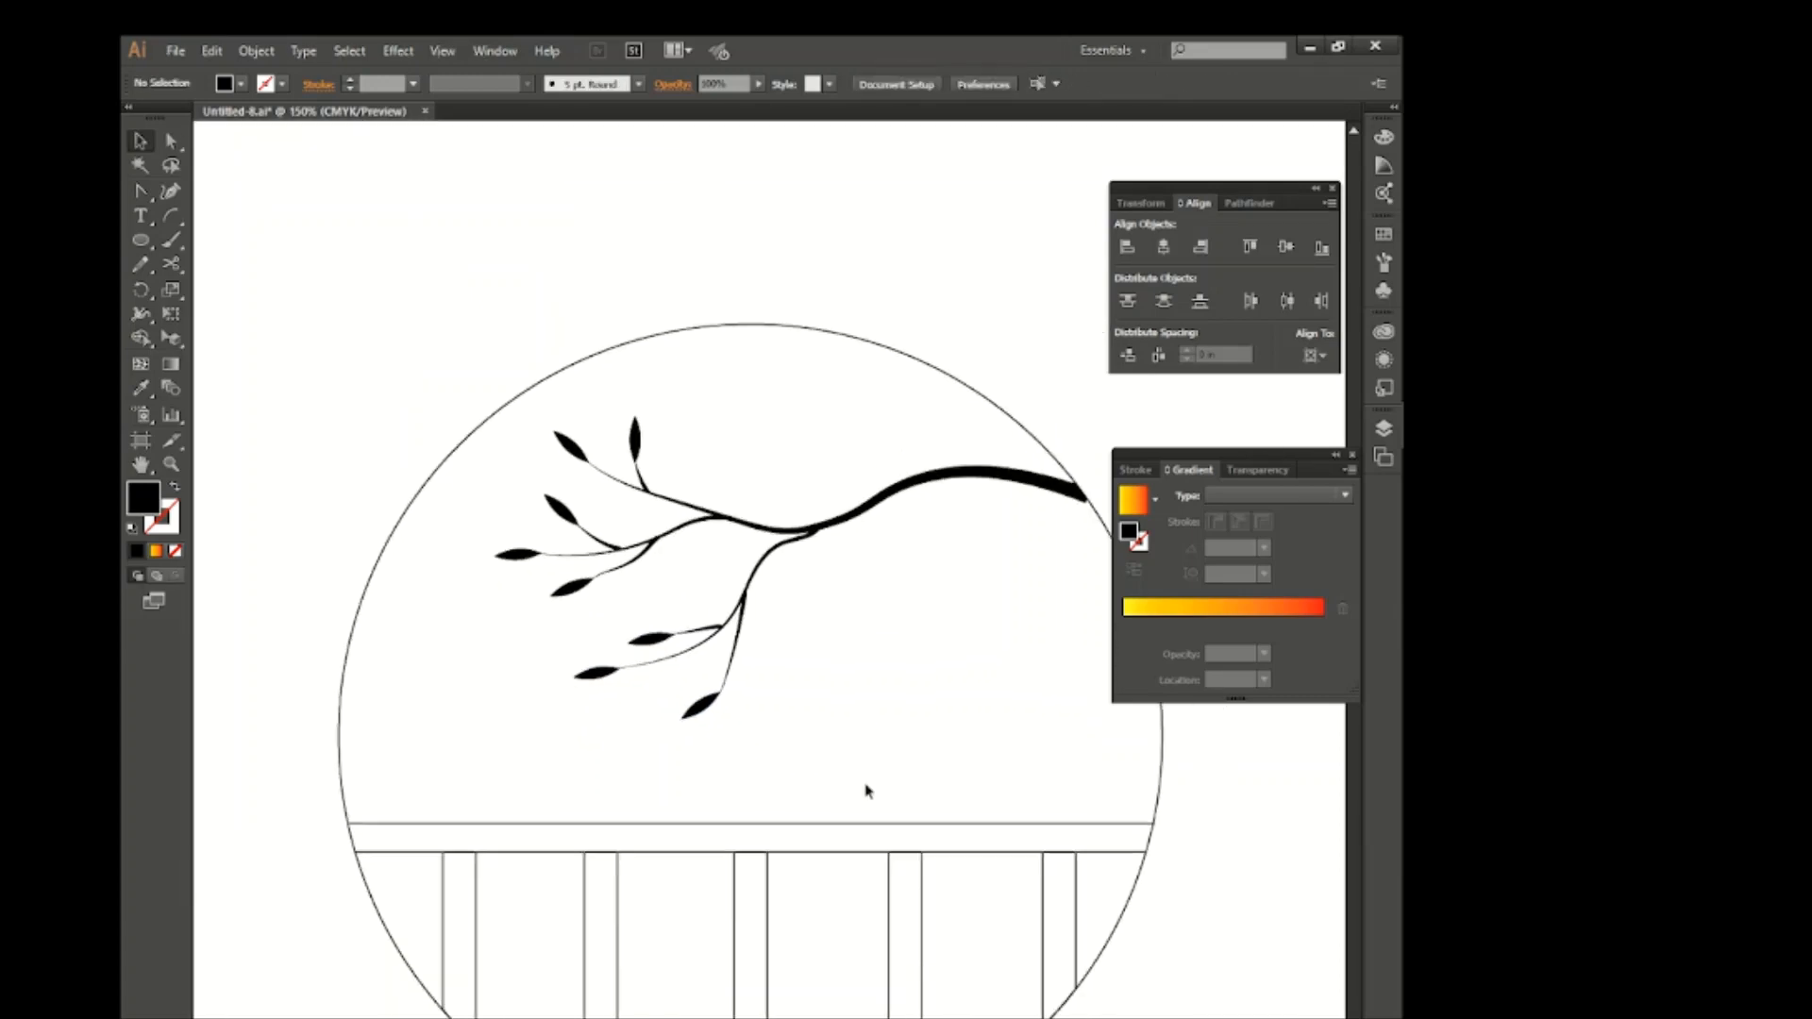
pyautogui.click(141, 239)
pyautogui.moveTo(600, 630); pyautogui.dragTo(684, 705)
pyautogui.click(144, 146)
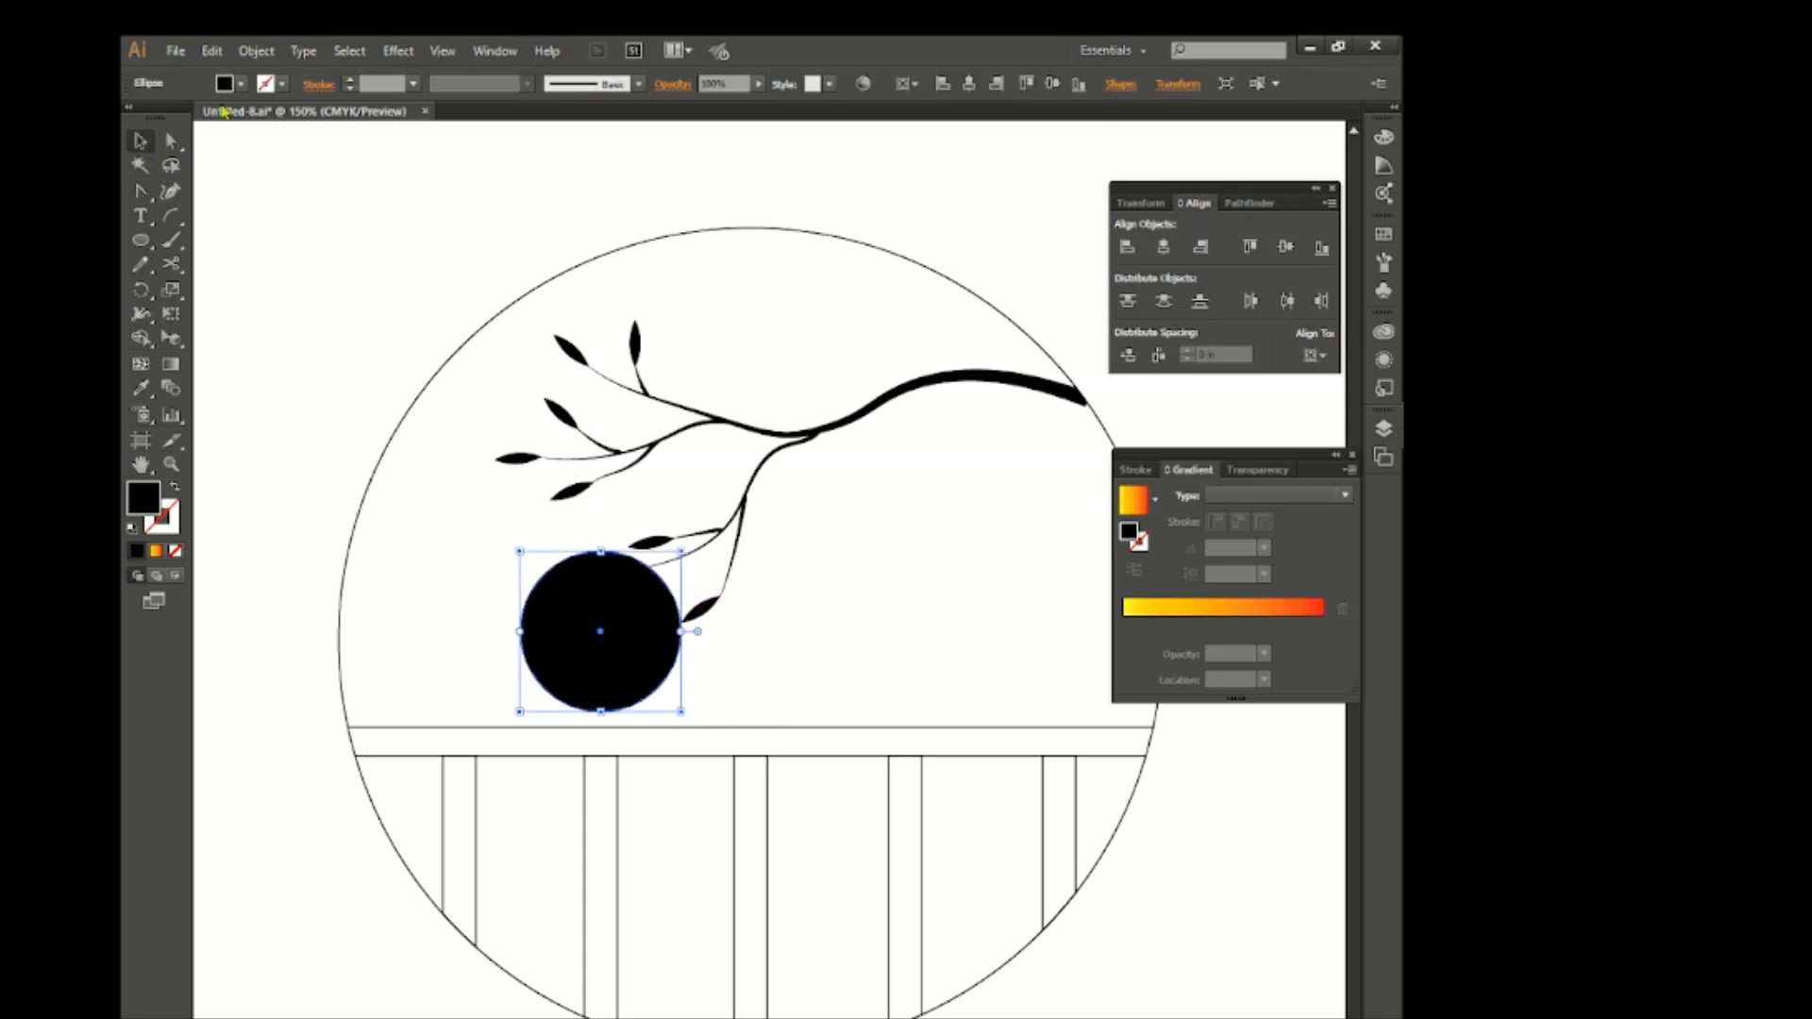
pyautogui.click(227, 83)
pyautogui.click(154, 173)
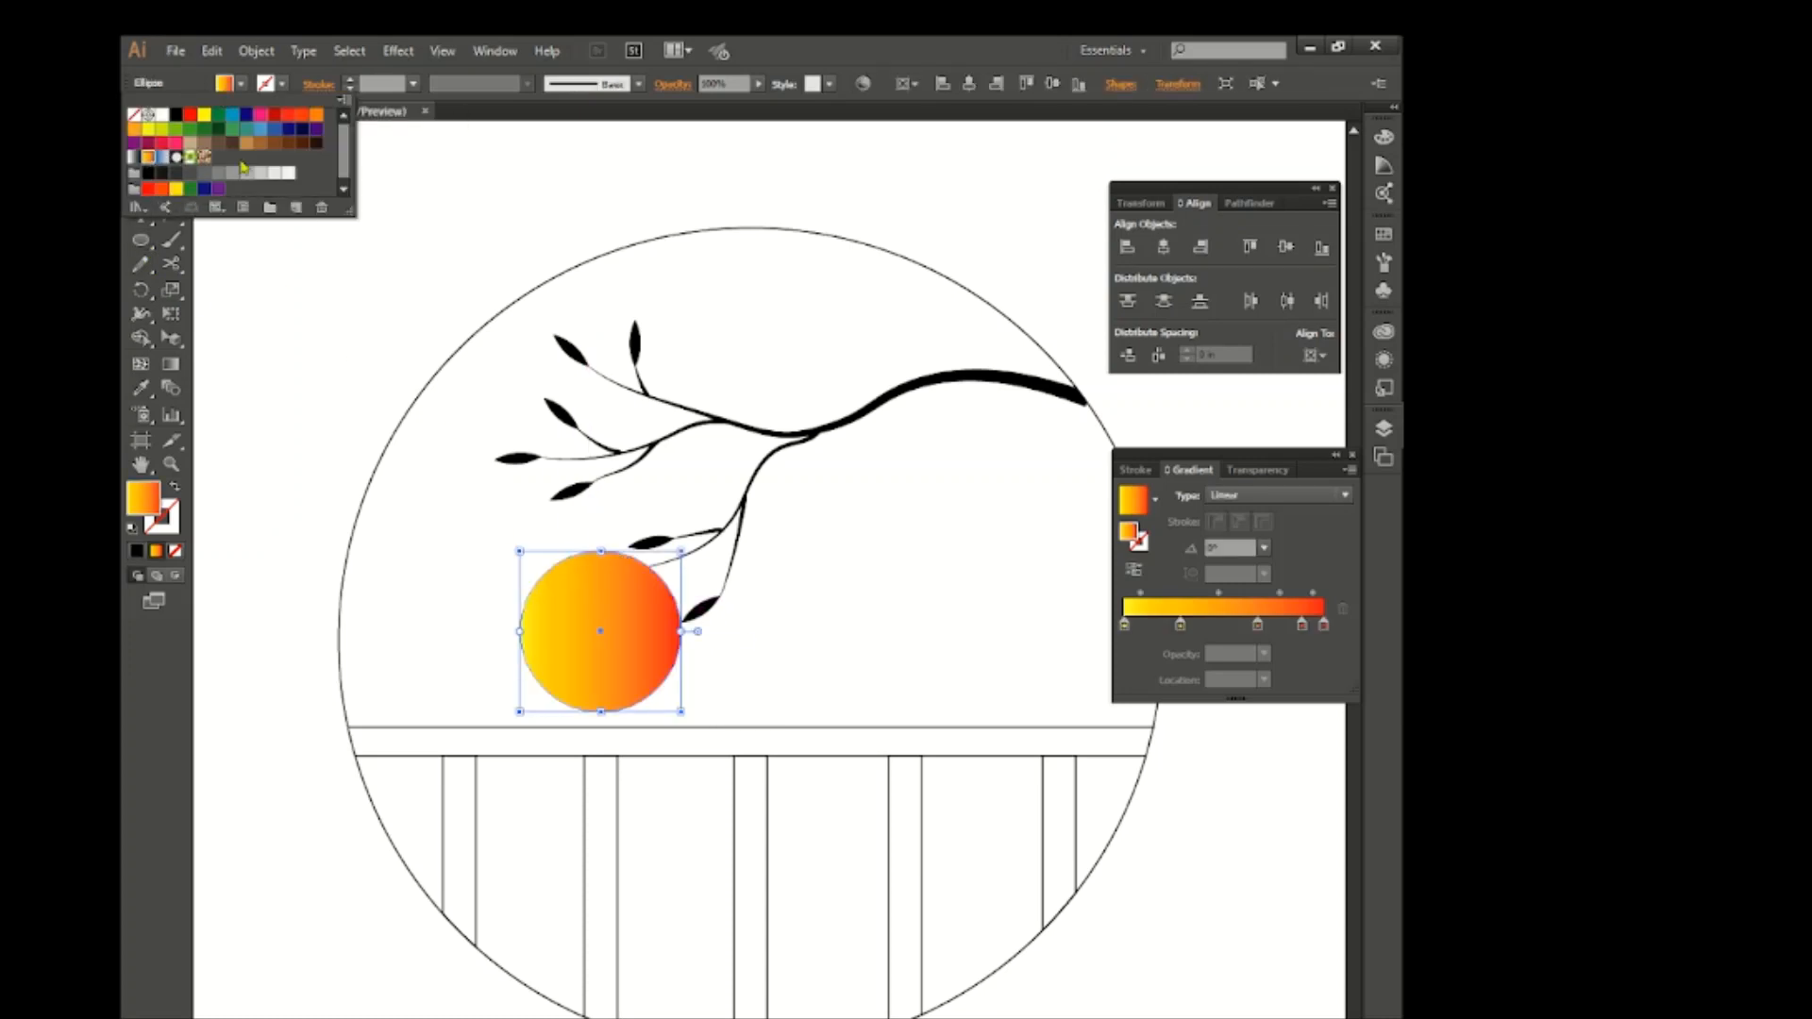
# Send the gradient circle to the back so the branch and leaves lie in front of it
pyautogui.rightClick(634, 643)
pyautogui.click(897, 923)
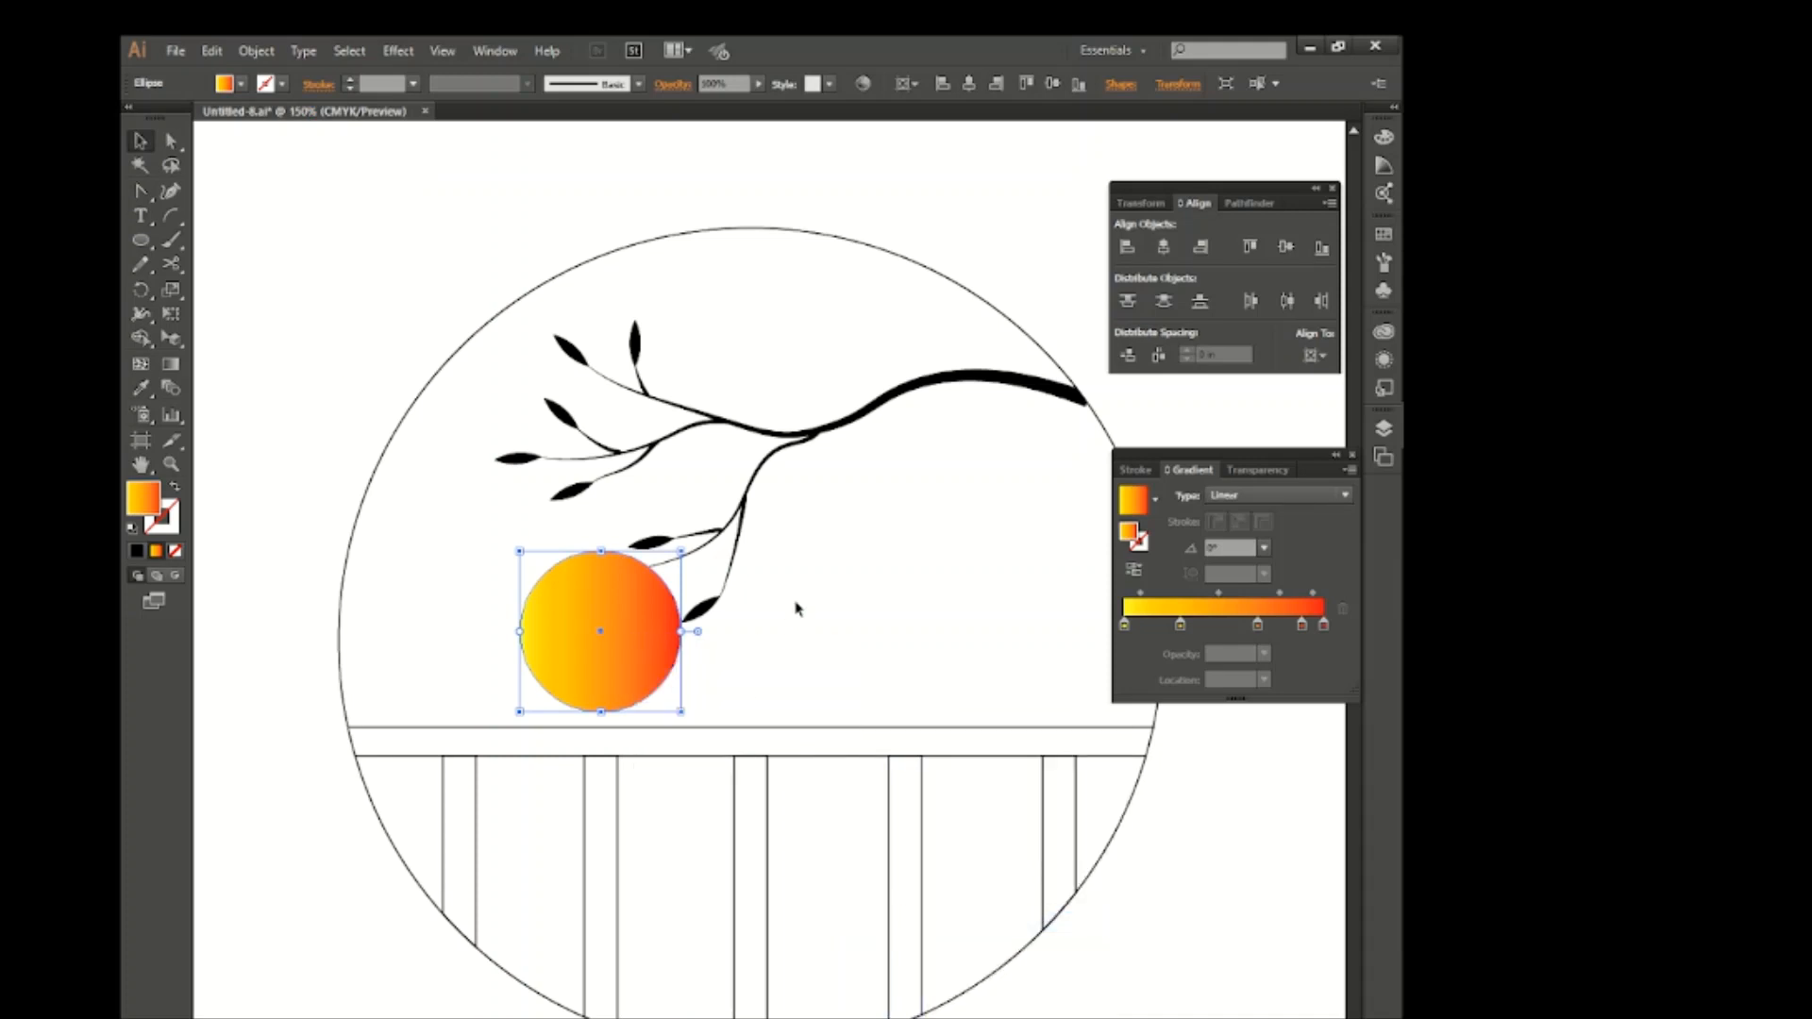
pyautogui.rightClick(618, 644)
pyautogui.moveTo(752, 932)
pyautogui.click(914, 987)
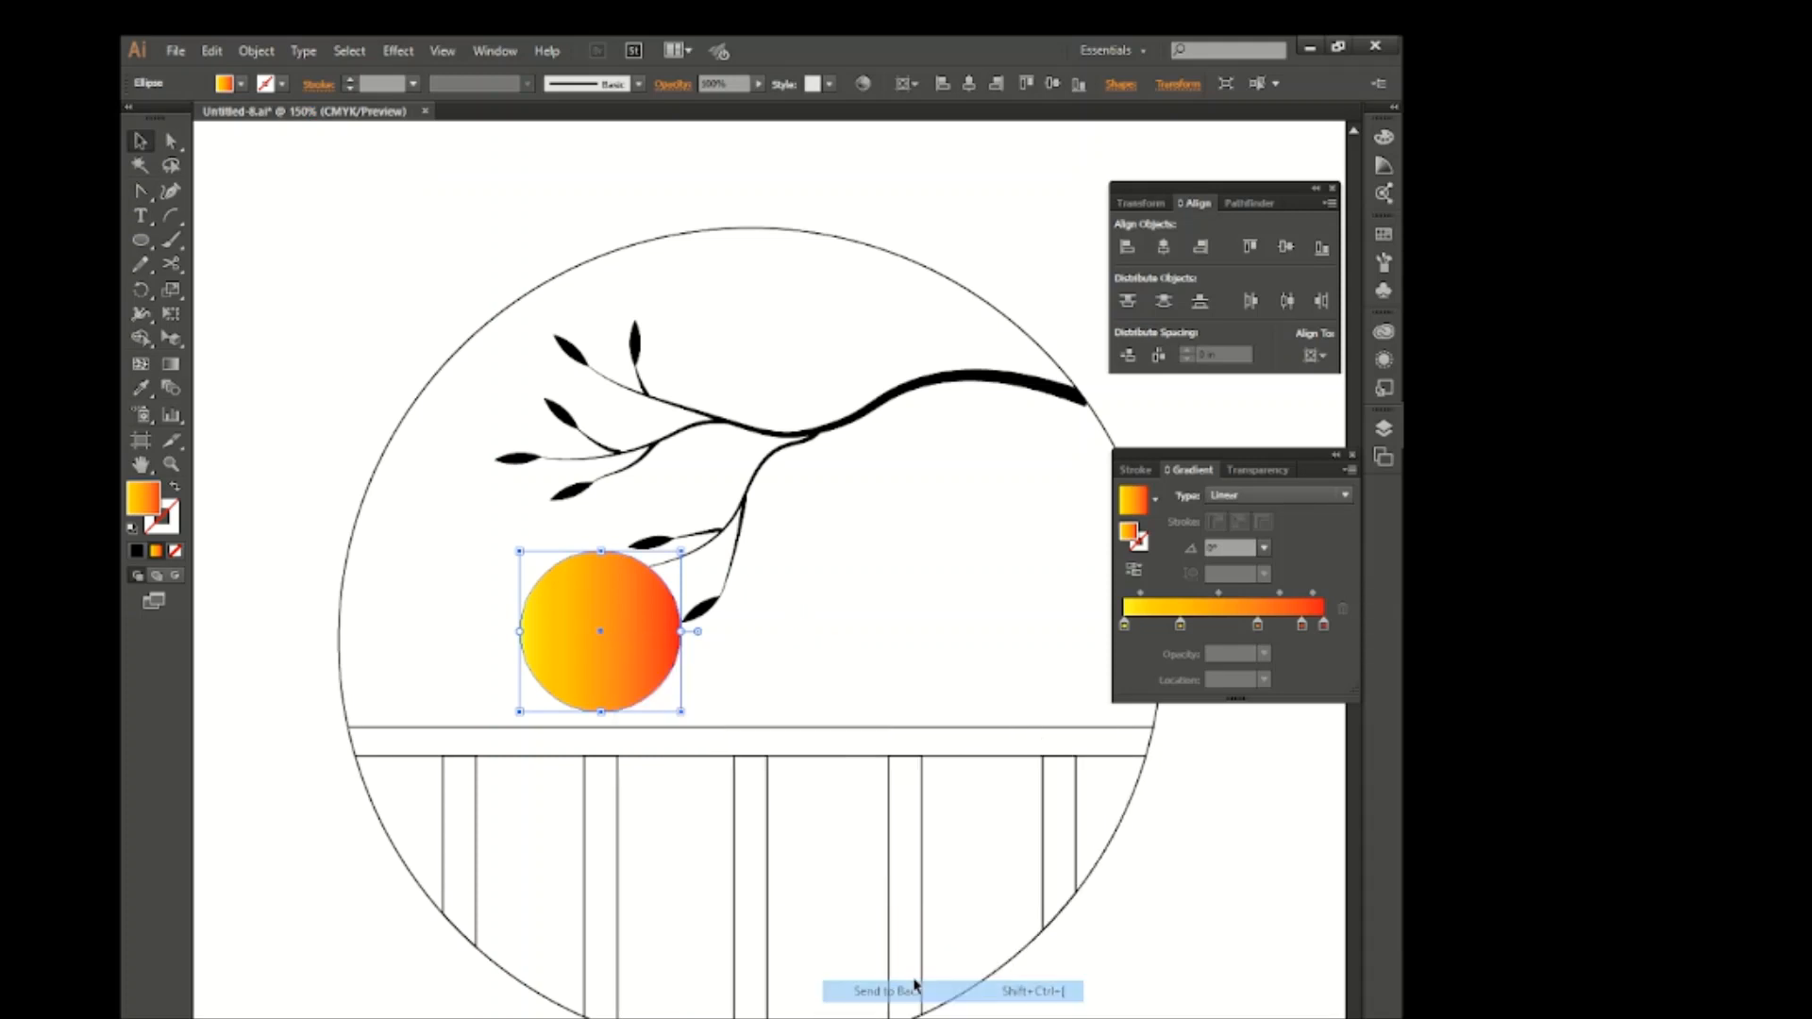
pyautogui.click(824, 648)
pyautogui.moveTo(510, 359); pyautogui.dragTo(775, 651)
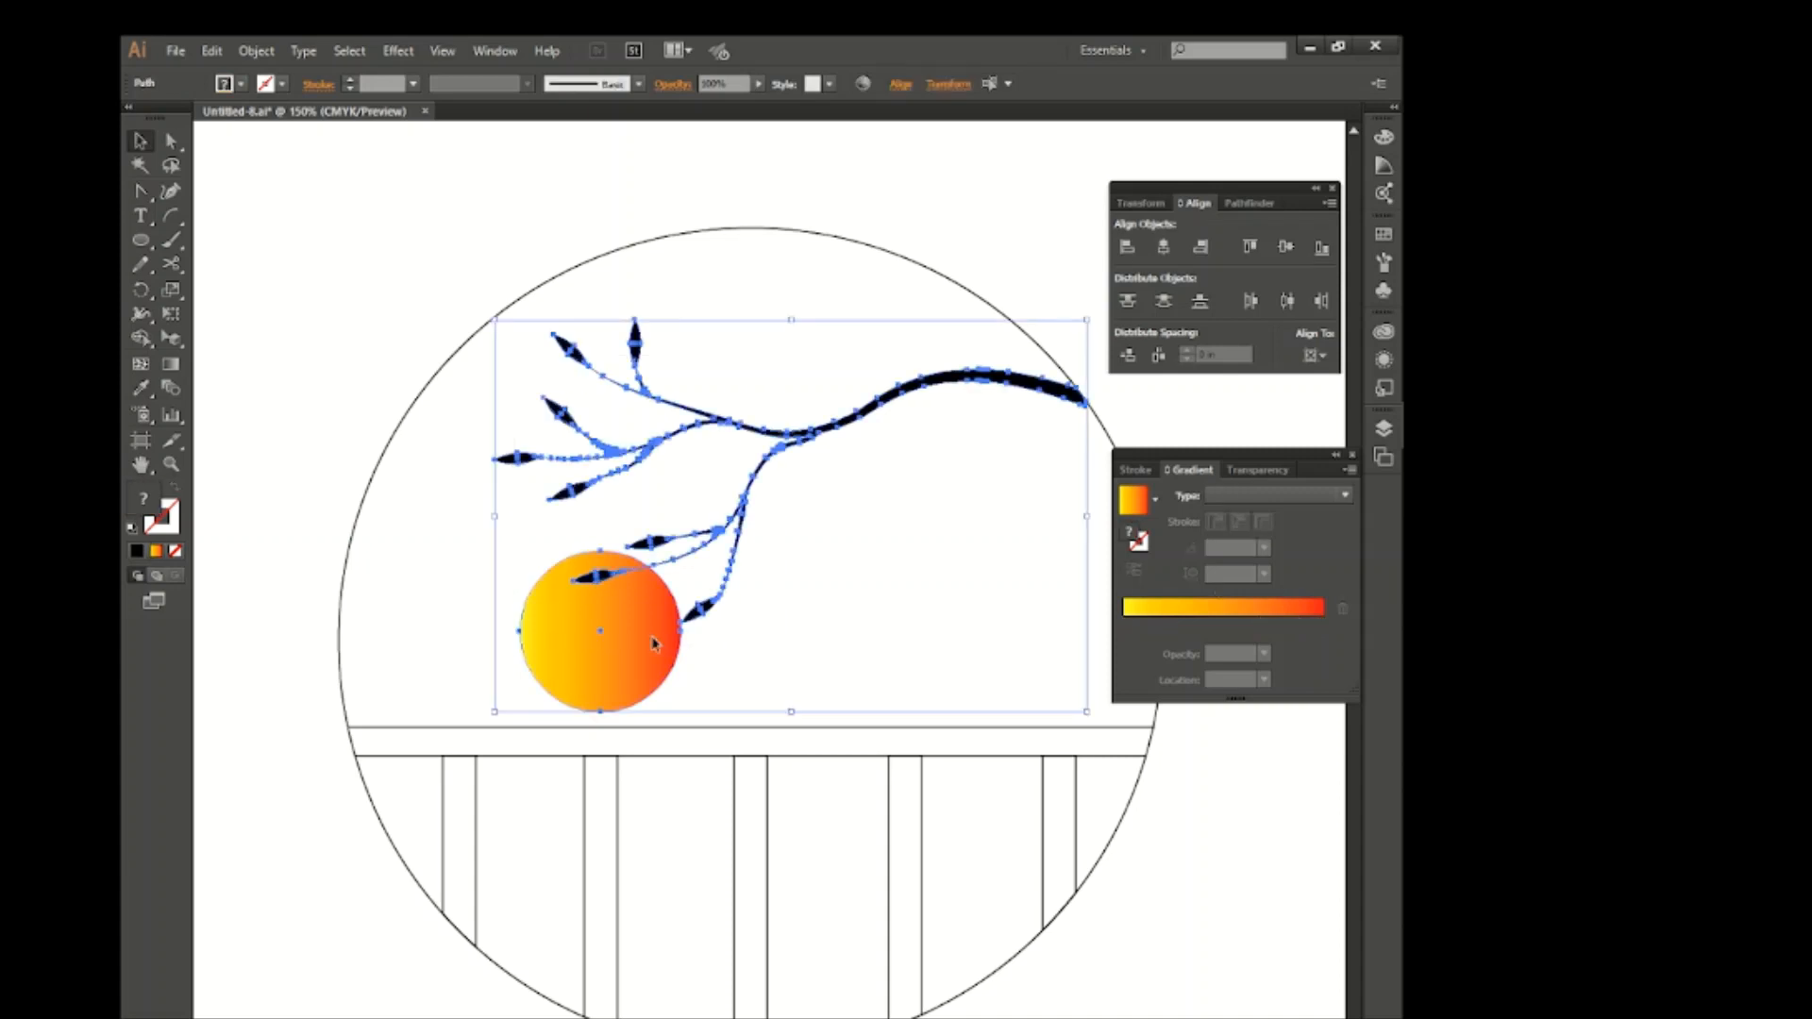
pyautogui.click(939, 660)
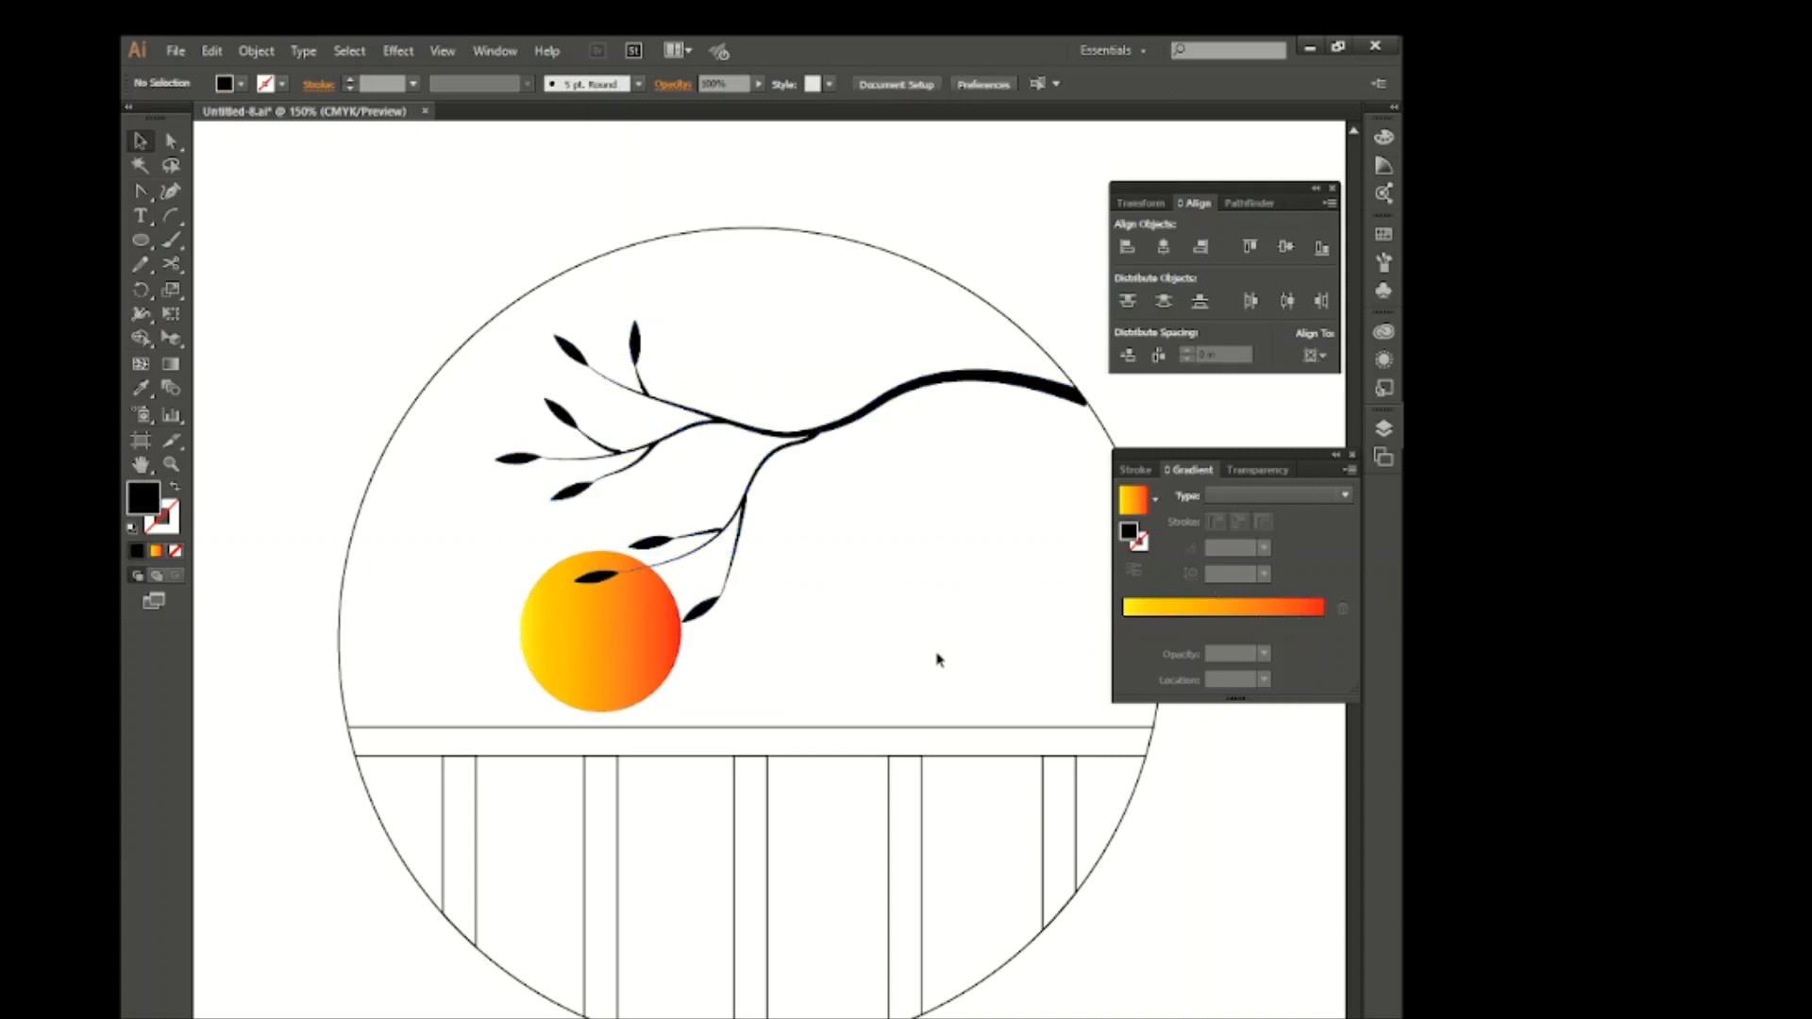
# Draw a straight vertical line hanging down from the thick end of the branch with the Pen tool
pyautogui.scroll(-5, 937, 656)
pyautogui.hscroll(7, 880, 624)
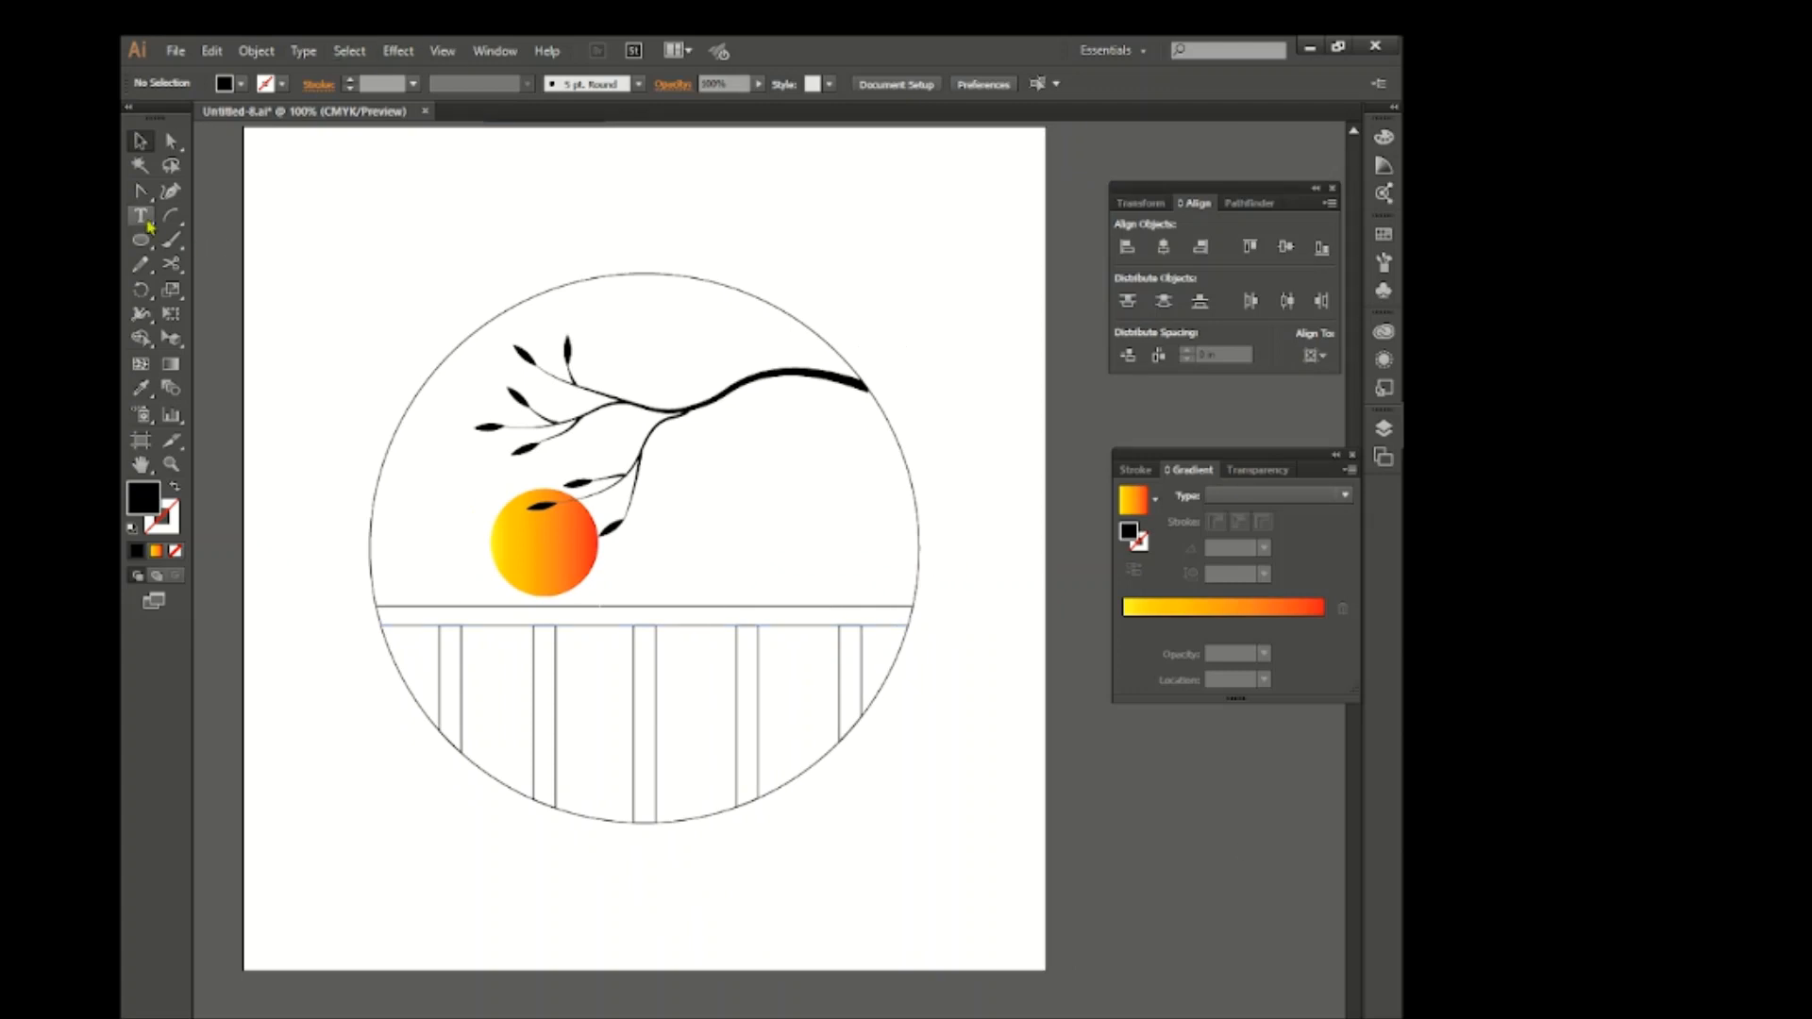
pyautogui.moveTo(139, 198); pyautogui.dragTo(150, 190)
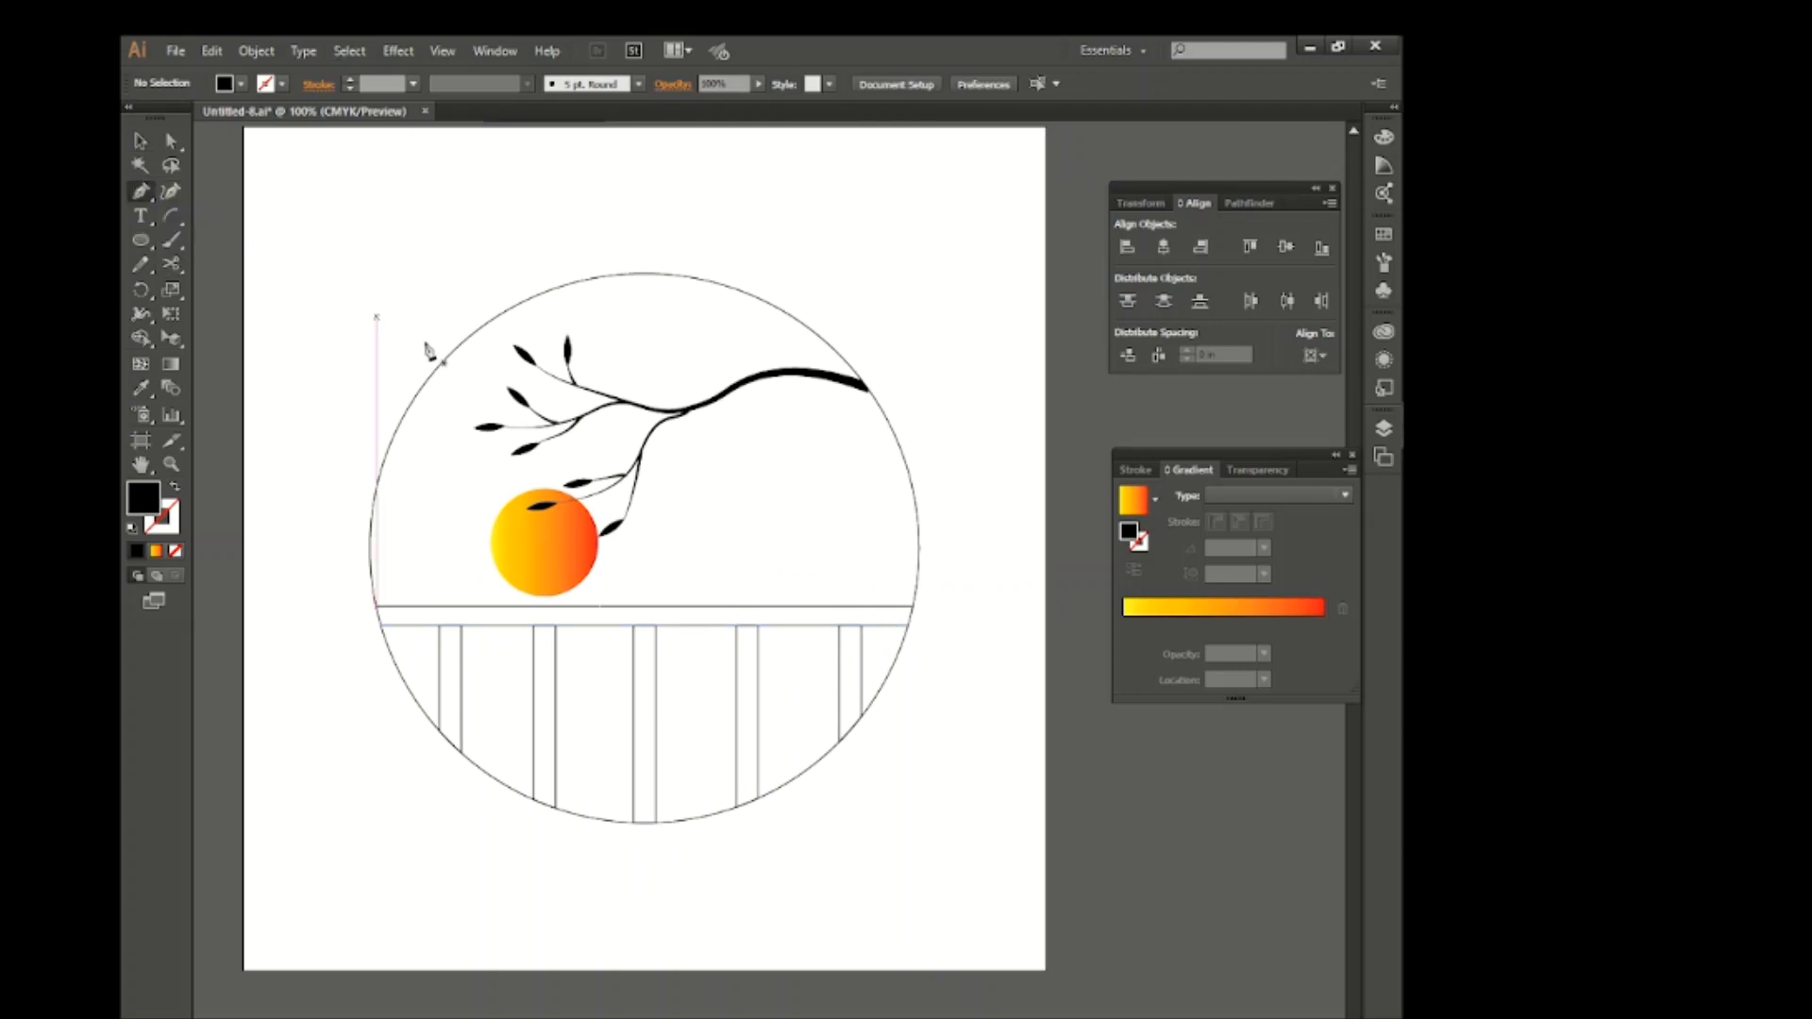
pyautogui.scroll(1, 851, 424)
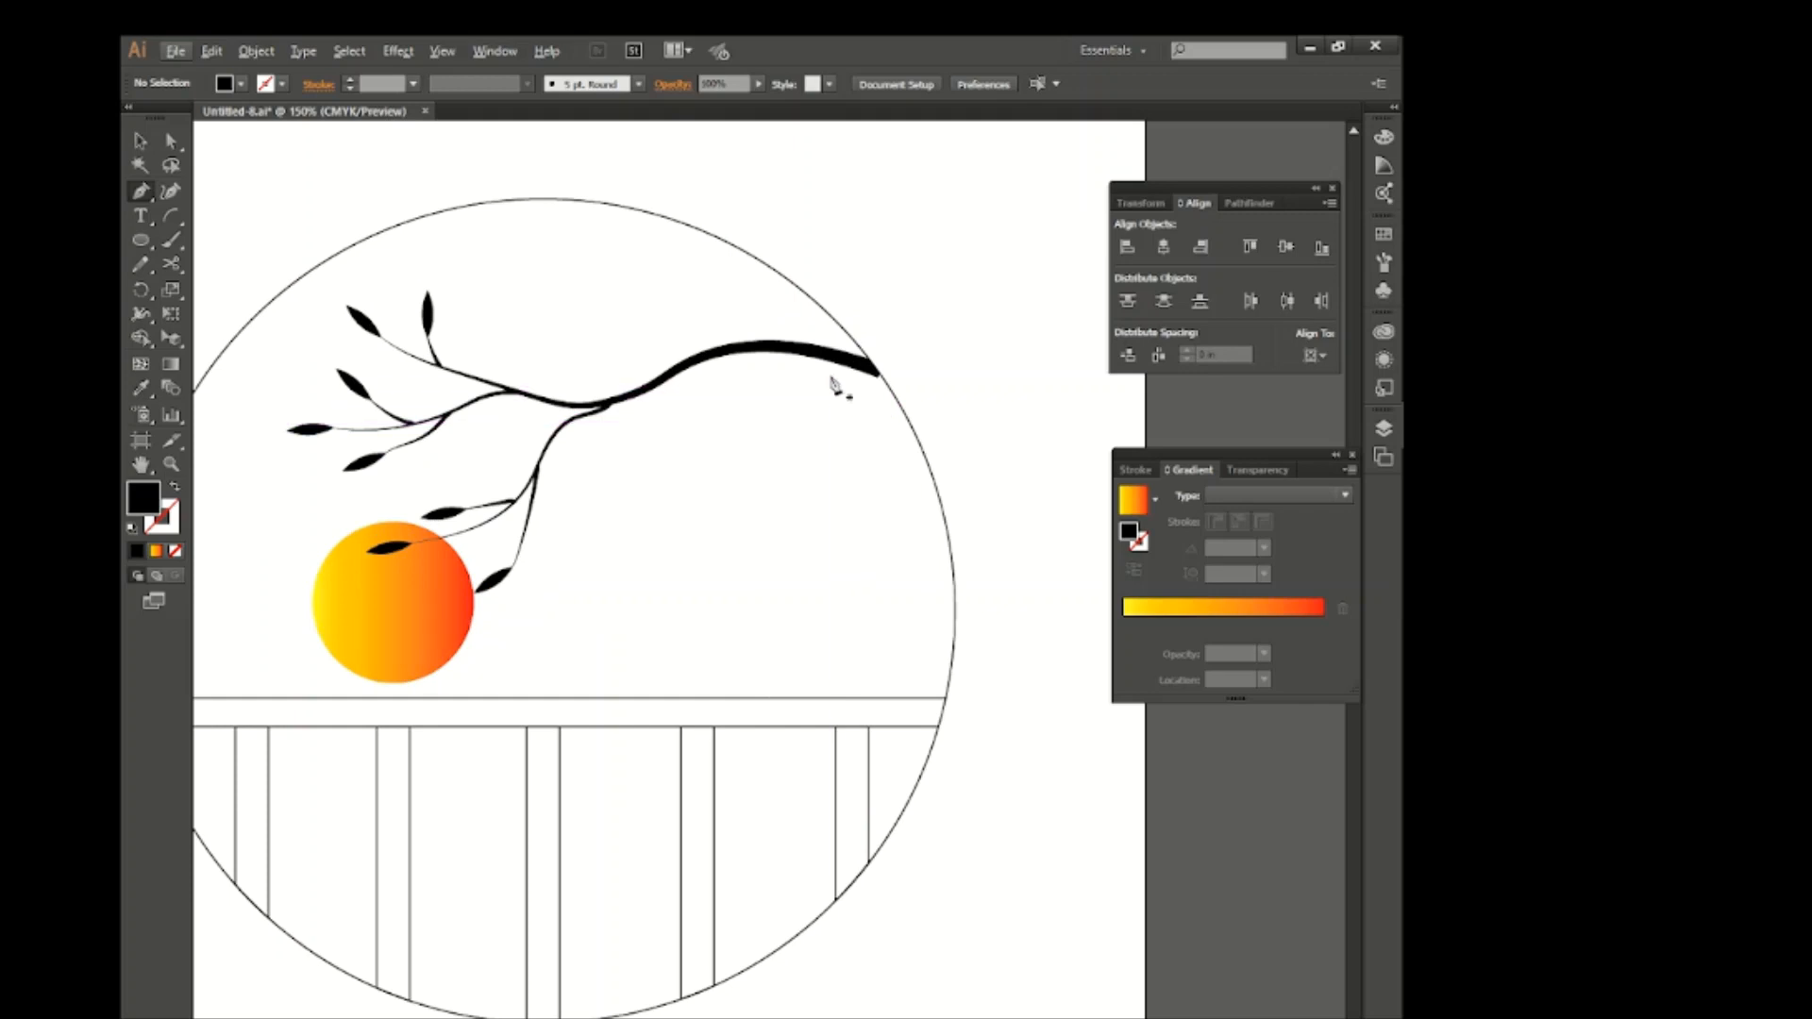
pyautogui.click(835, 382)
pyautogui.click(831, 589)
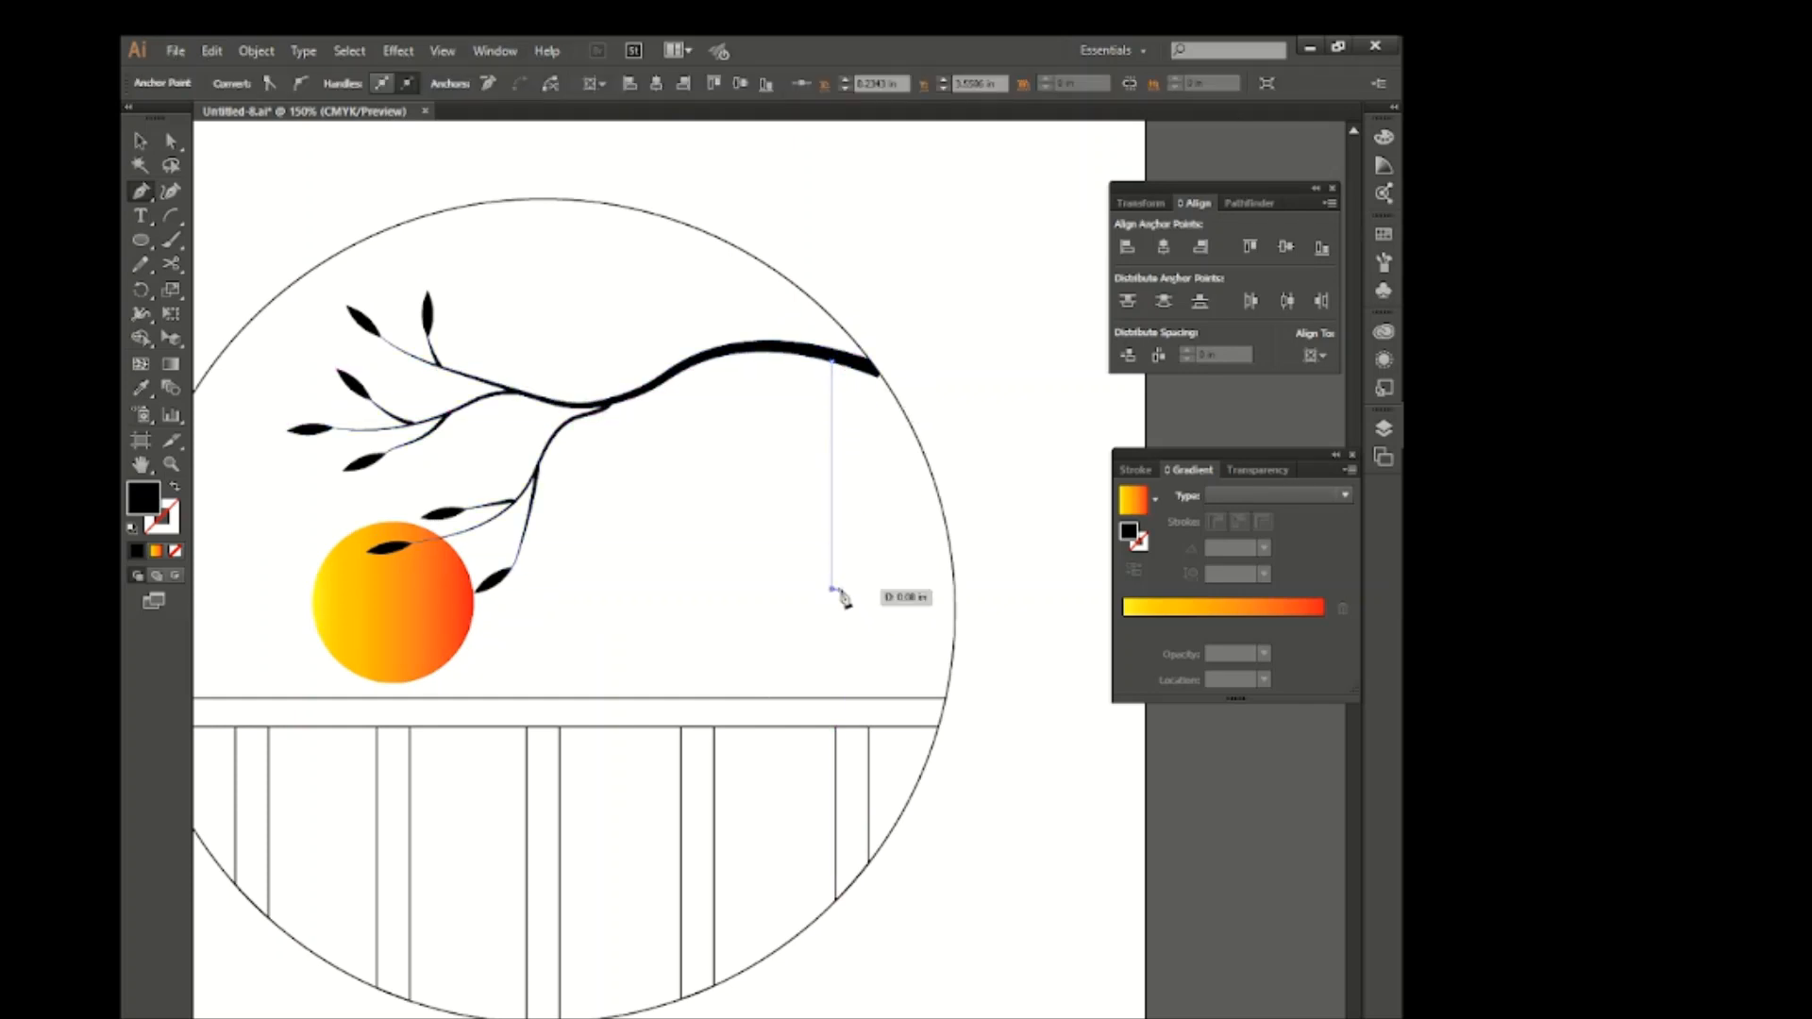
pyautogui.click(140, 144)
# Give the hanging line no fill and a heavier black stroke with a width profile tapering toward its lower end
pyautogui.click(831, 471)
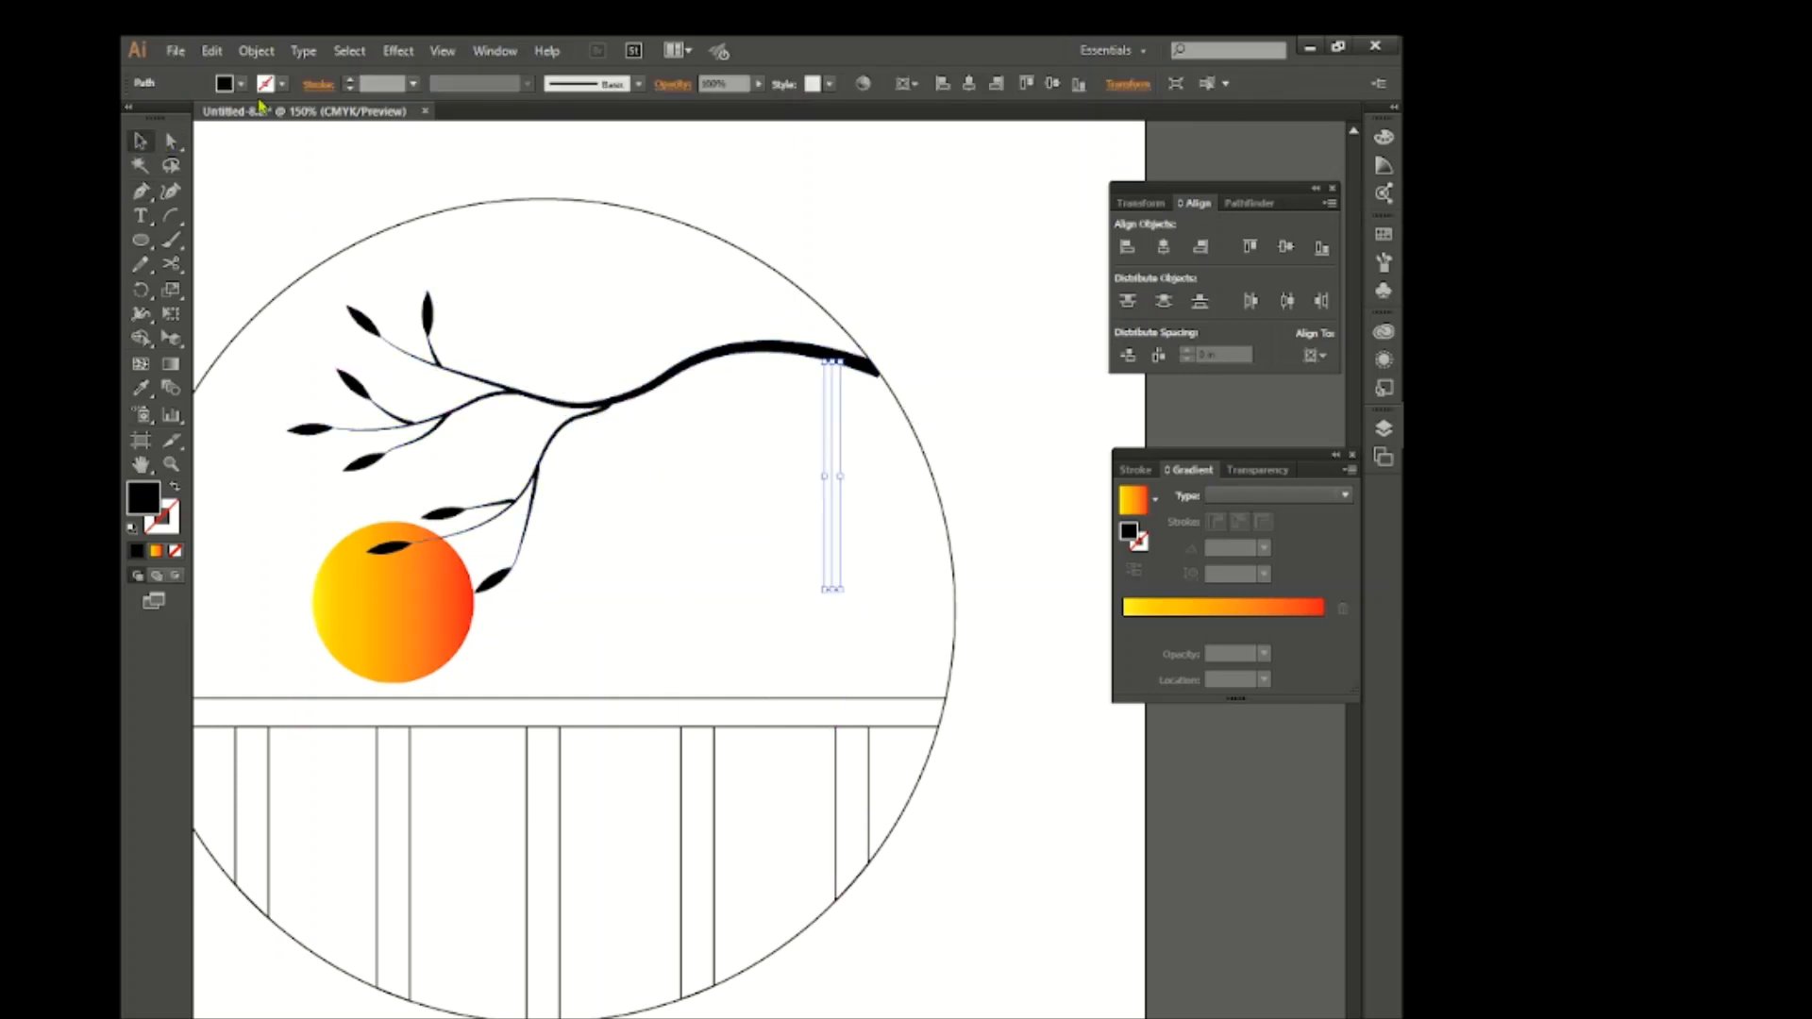
pyautogui.click(224, 84)
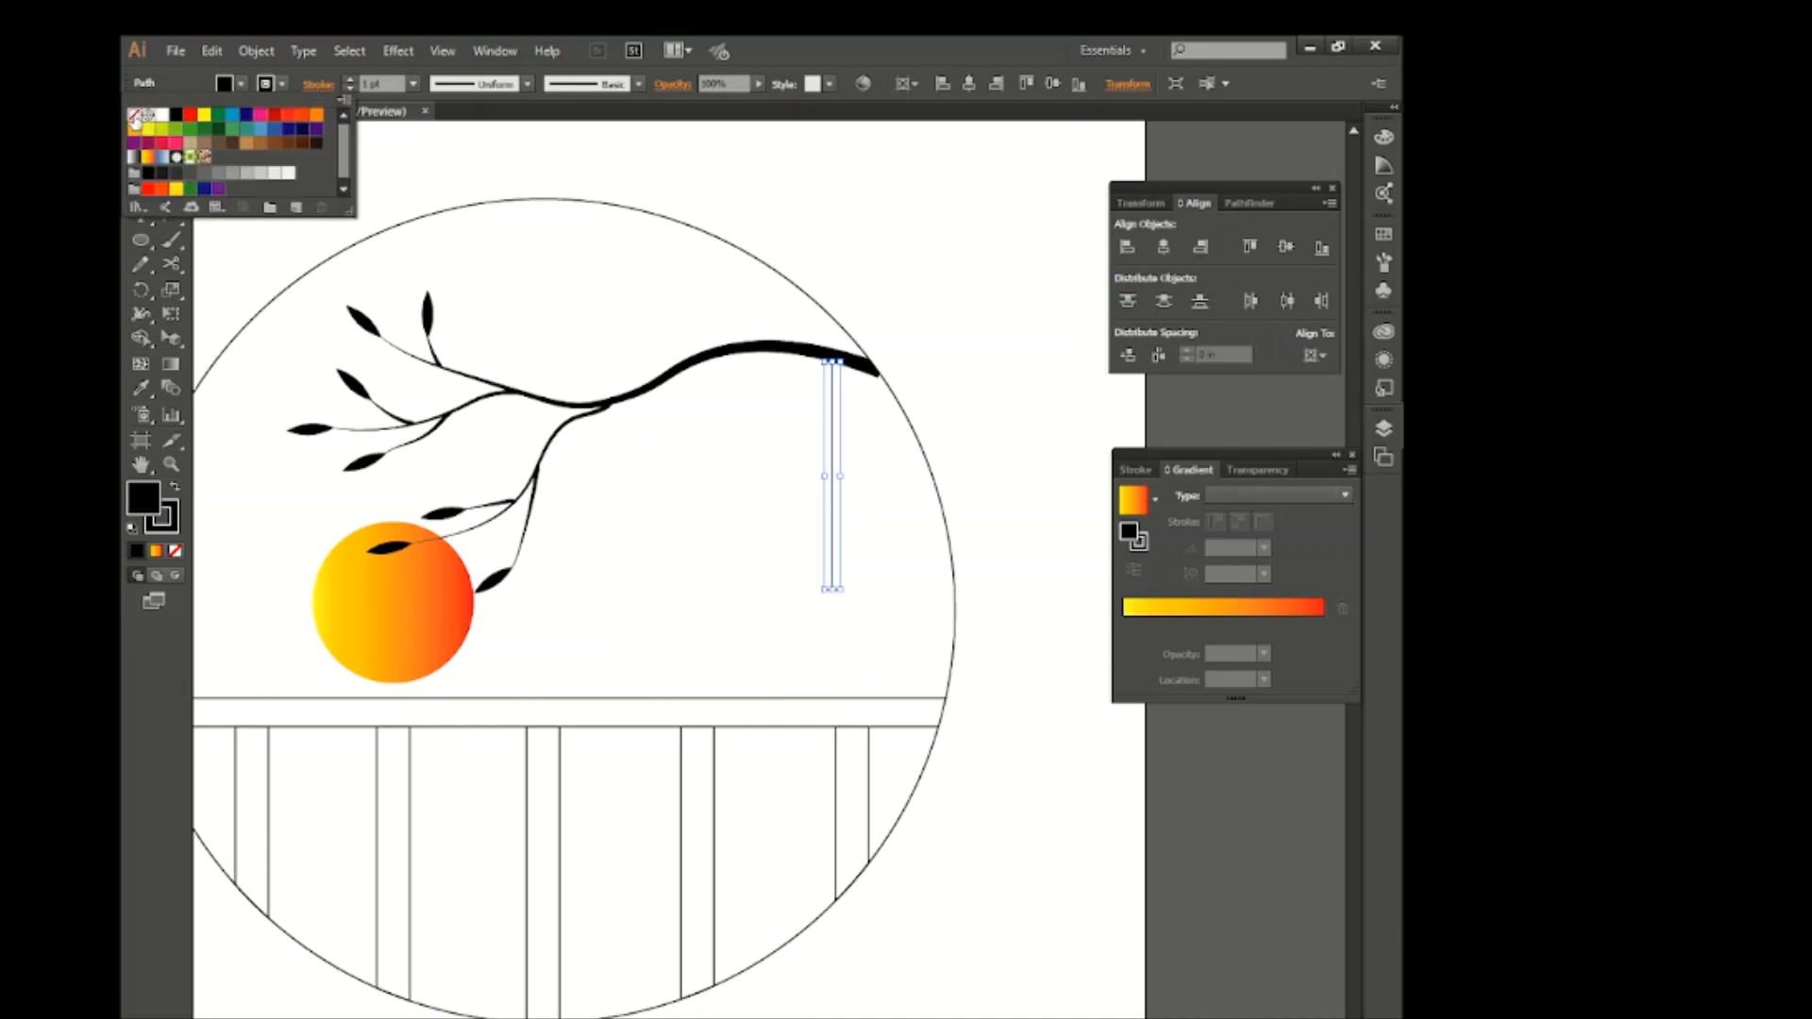
pyautogui.click(133, 116)
pyautogui.click(526, 84)
pyautogui.click(443, 242)
pyautogui.click(384, 83)
pyautogui.scroll(3, 384, 83)
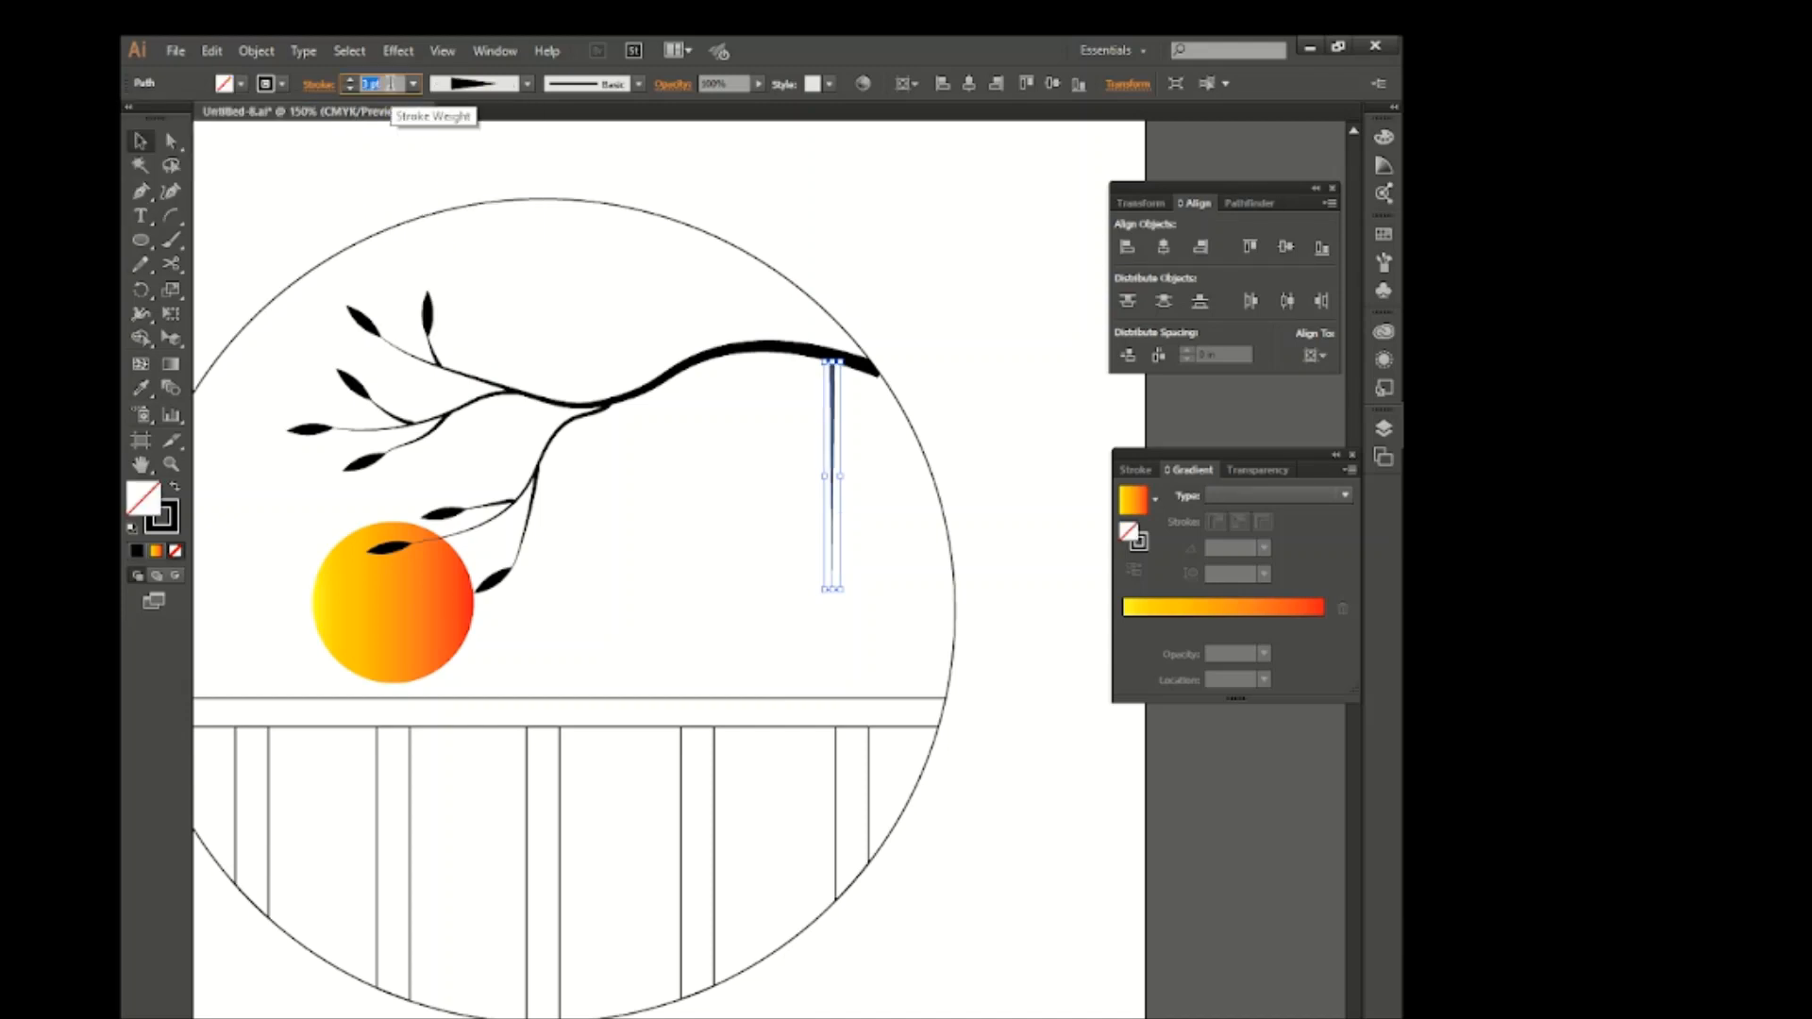
# Expand the tapered line's stroke into a filled shape
pyautogui.click(256, 51)
pyautogui.click(365, 284)
pyautogui.click(686, 489)
# Copy the hanging line farther along the branch and make the copy shorter than the original
pyautogui.moveTo(829, 429); pyautogui.dragTo(747, 412)
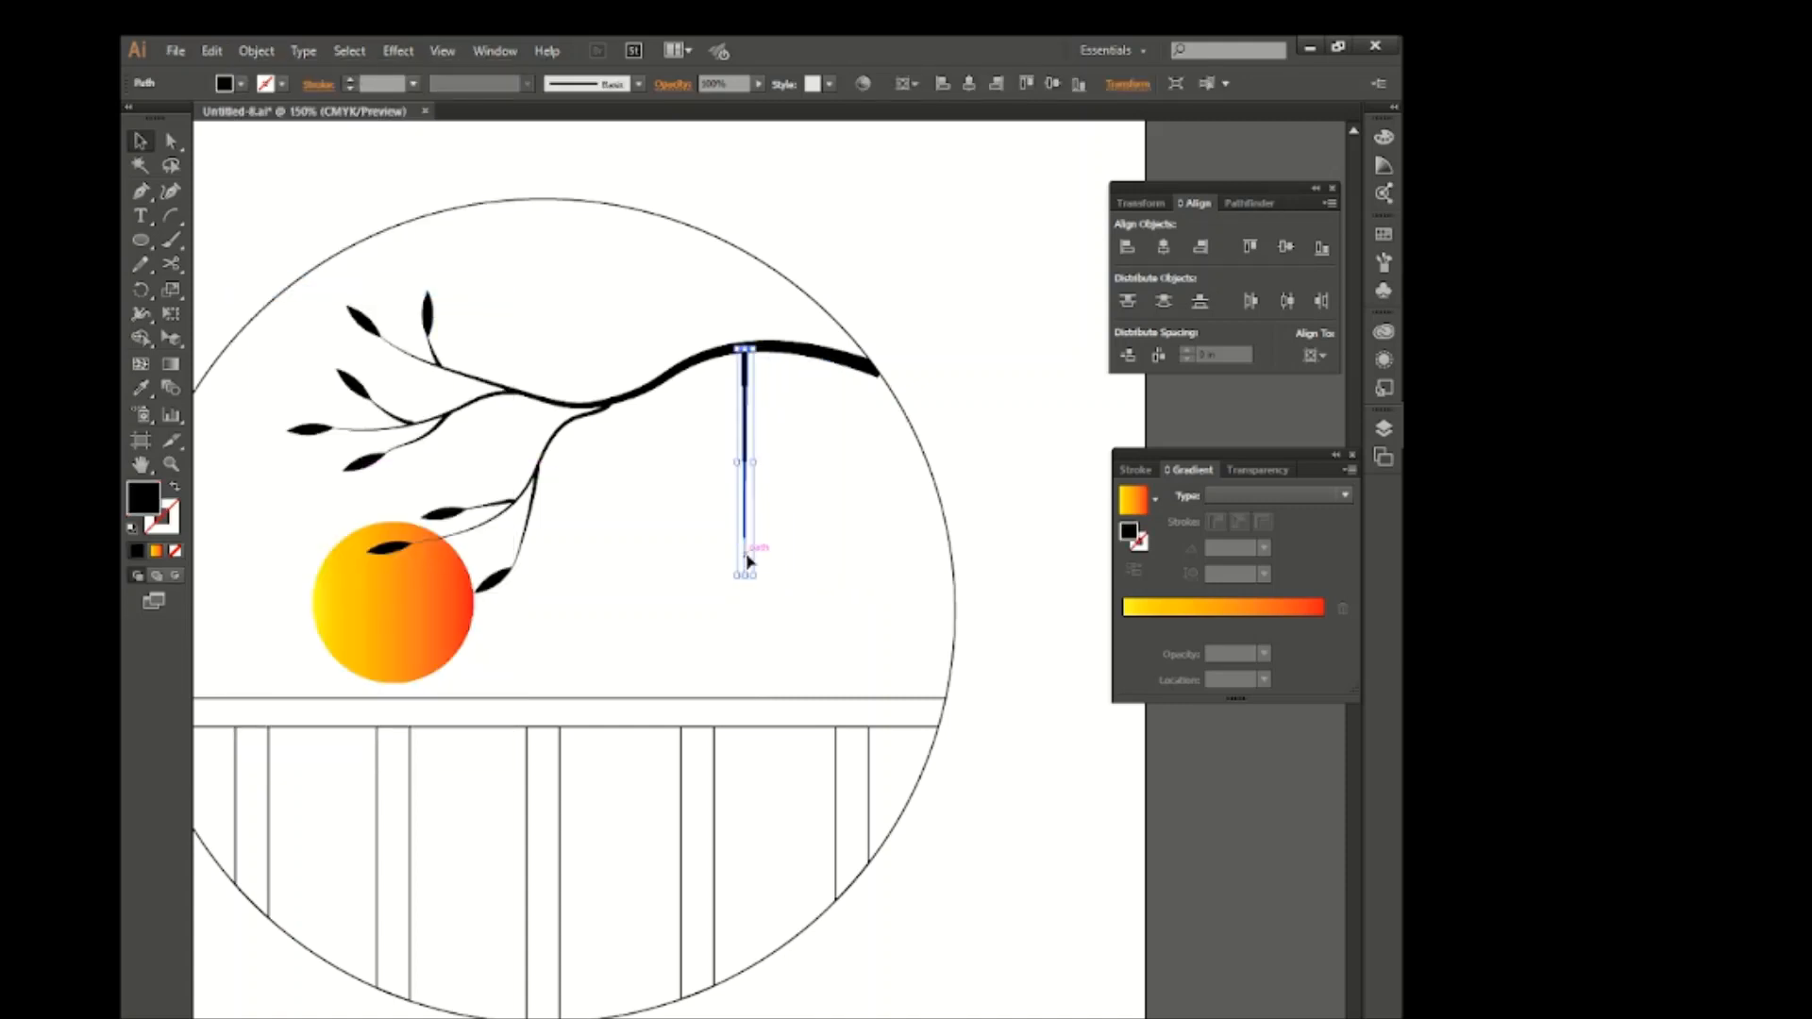
pyautogui.hotkey('ctrl', 'z')
pyautogui.click(858, 555)
pyautogui.moveTo(833, 453); pyautogui.dragTo(741, 436)
pyautogui.moveTo(742, 574); pyautogui.dragTo(742, 512)
pyautogui.click(752, 426)
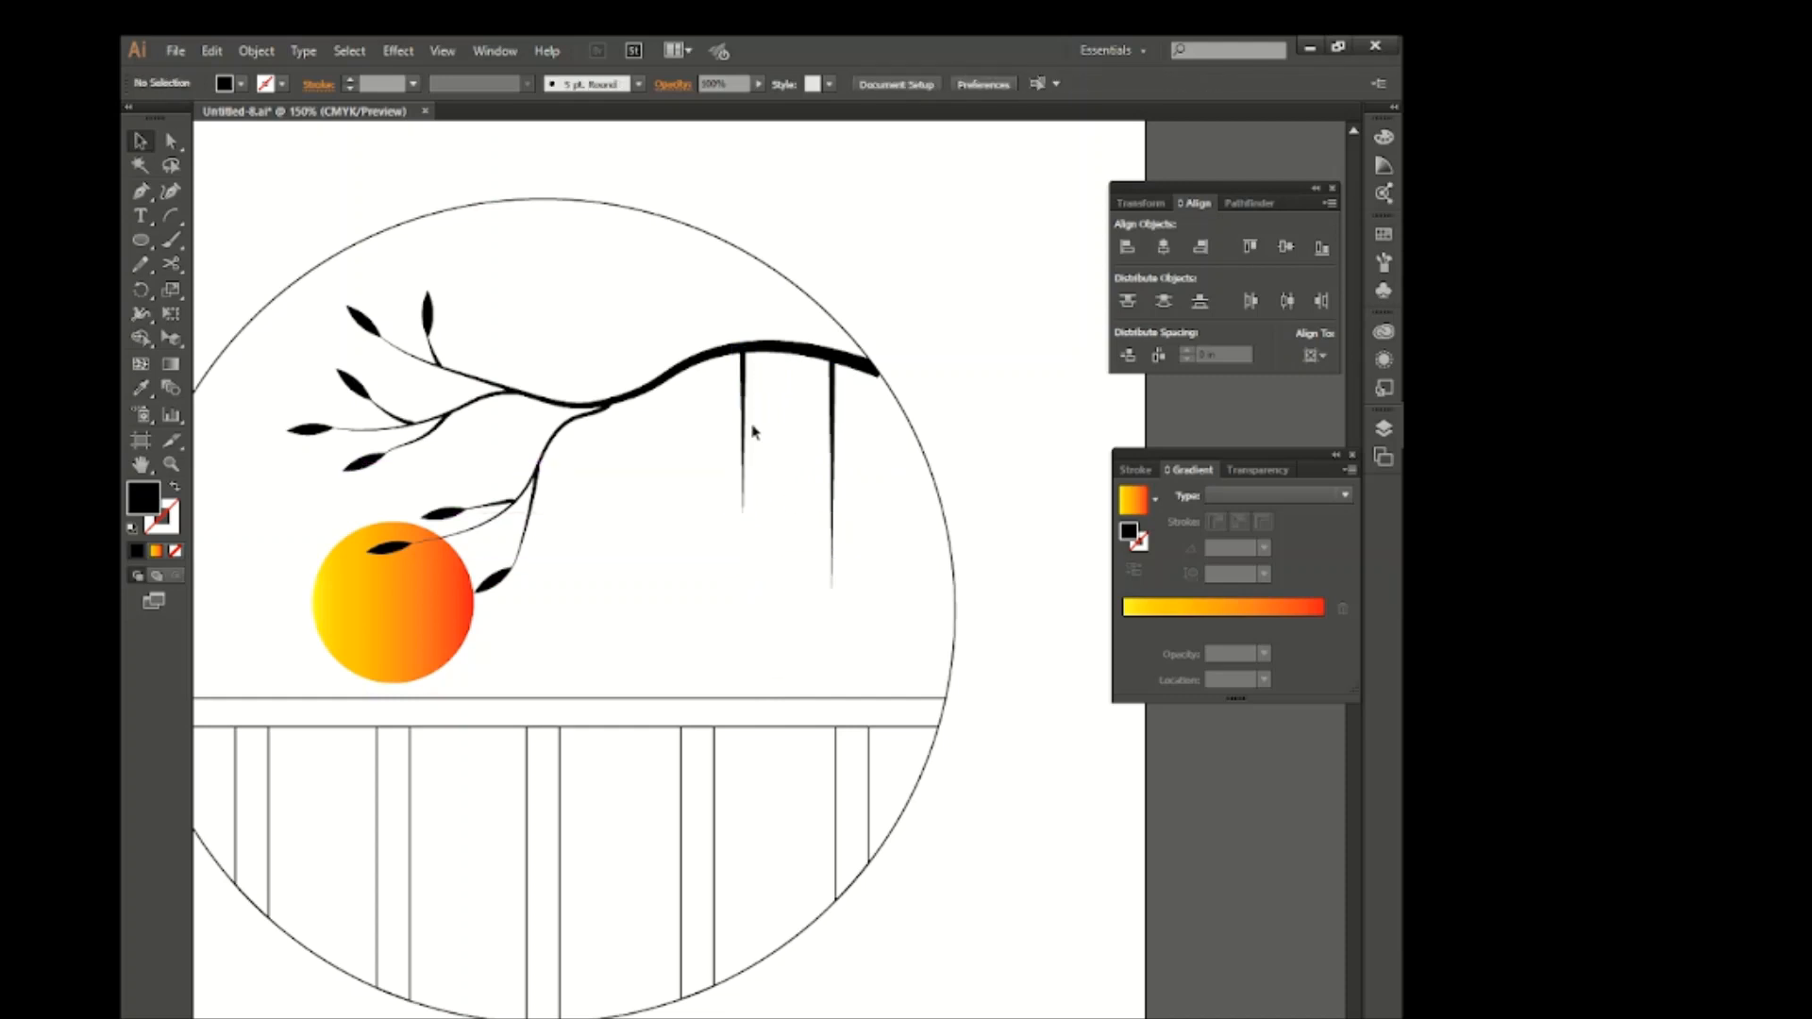
# Add a third hanging line nearer the branch's fork and adjust the lengths so the lines shorten evenly toward the leaves
pyautogui.moveTo(745, 430); pyautogui.dragTo(665, 455)
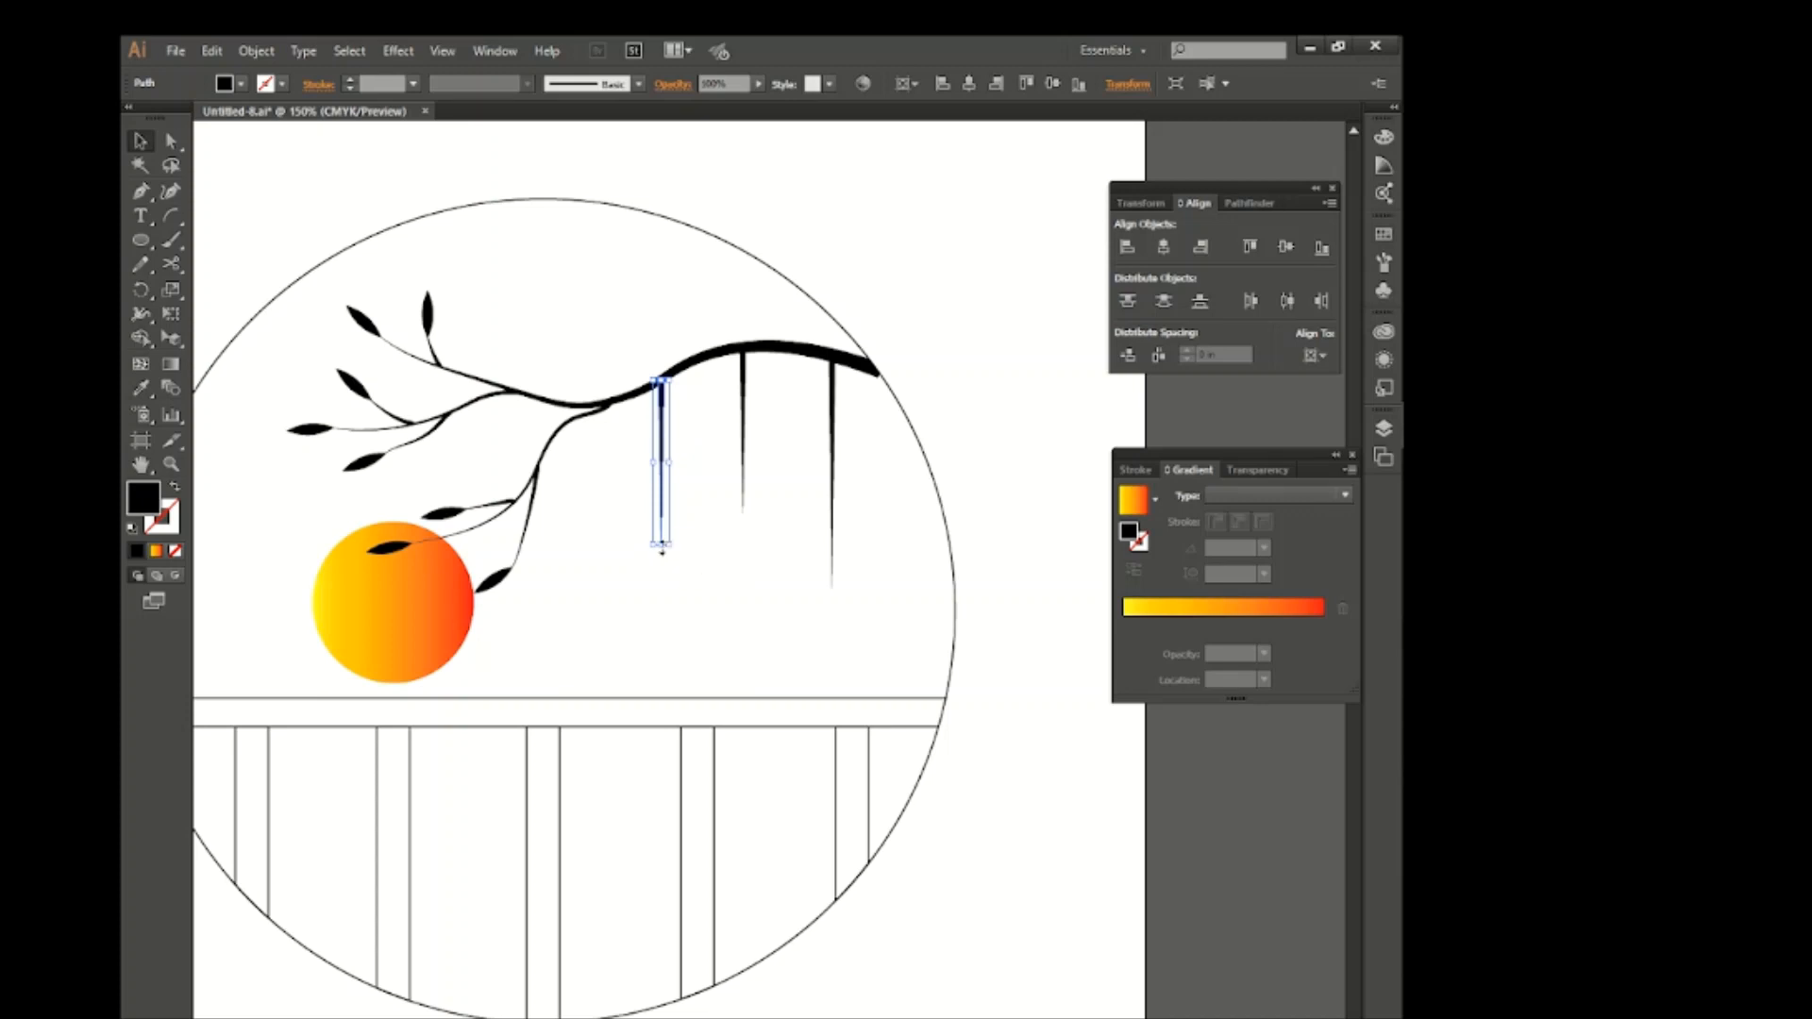
pyautogui.moveTo(660, 545); pyautogui.dragTo(743, 547)
pyautogui.click(743, 500)
pyautogui.click(831, 576)
pyautogui.moveTo(831, 593); pyautogui.dragTo(746, 541)
pyautogui.click(748, 542)
pyautogui.click(667, 489)
pyautogui.click(662, 479)
pyautogui.moveTo(666, 492); pyautogui.dragTo(666, 490)
pyautogui.click(706, 539)
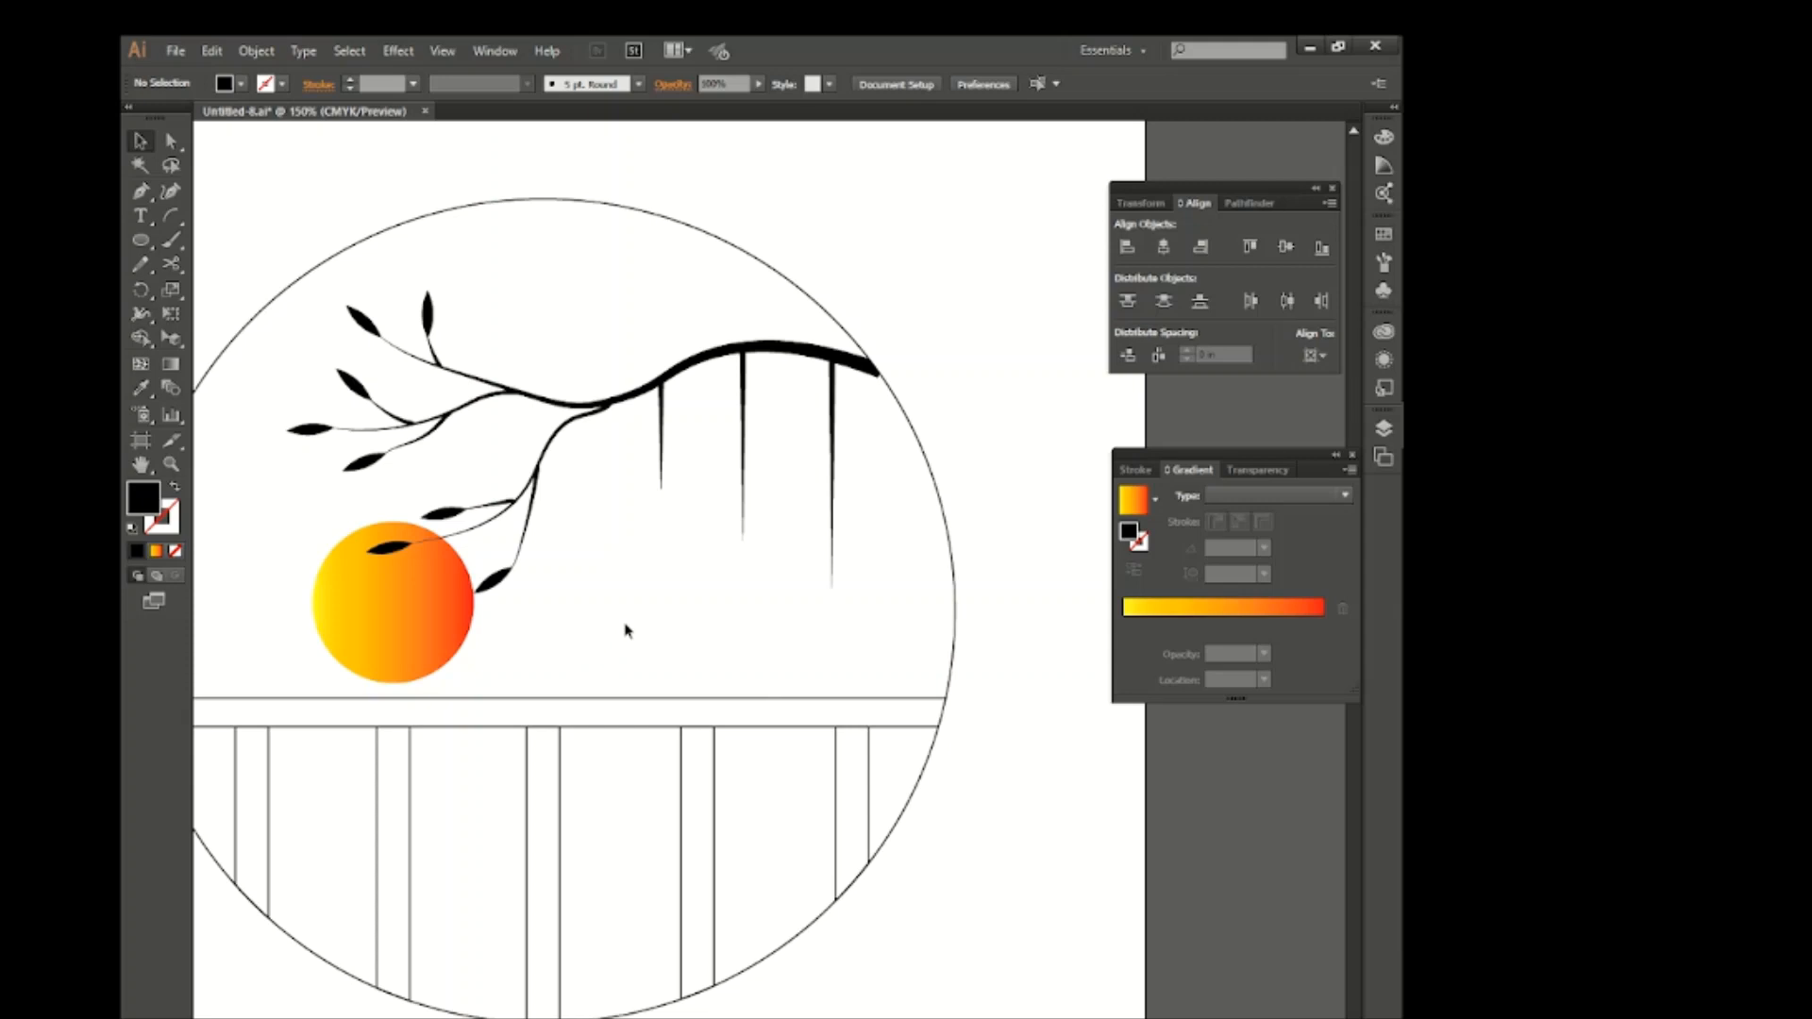
# Draw a black vertical rectangle outside the circle, fully round its corners, and add a copy rotated 90° to form a cross
pyautogui.scroll(-1, 625, 630)
pyautogui.hscroll(-2, 625, 630)
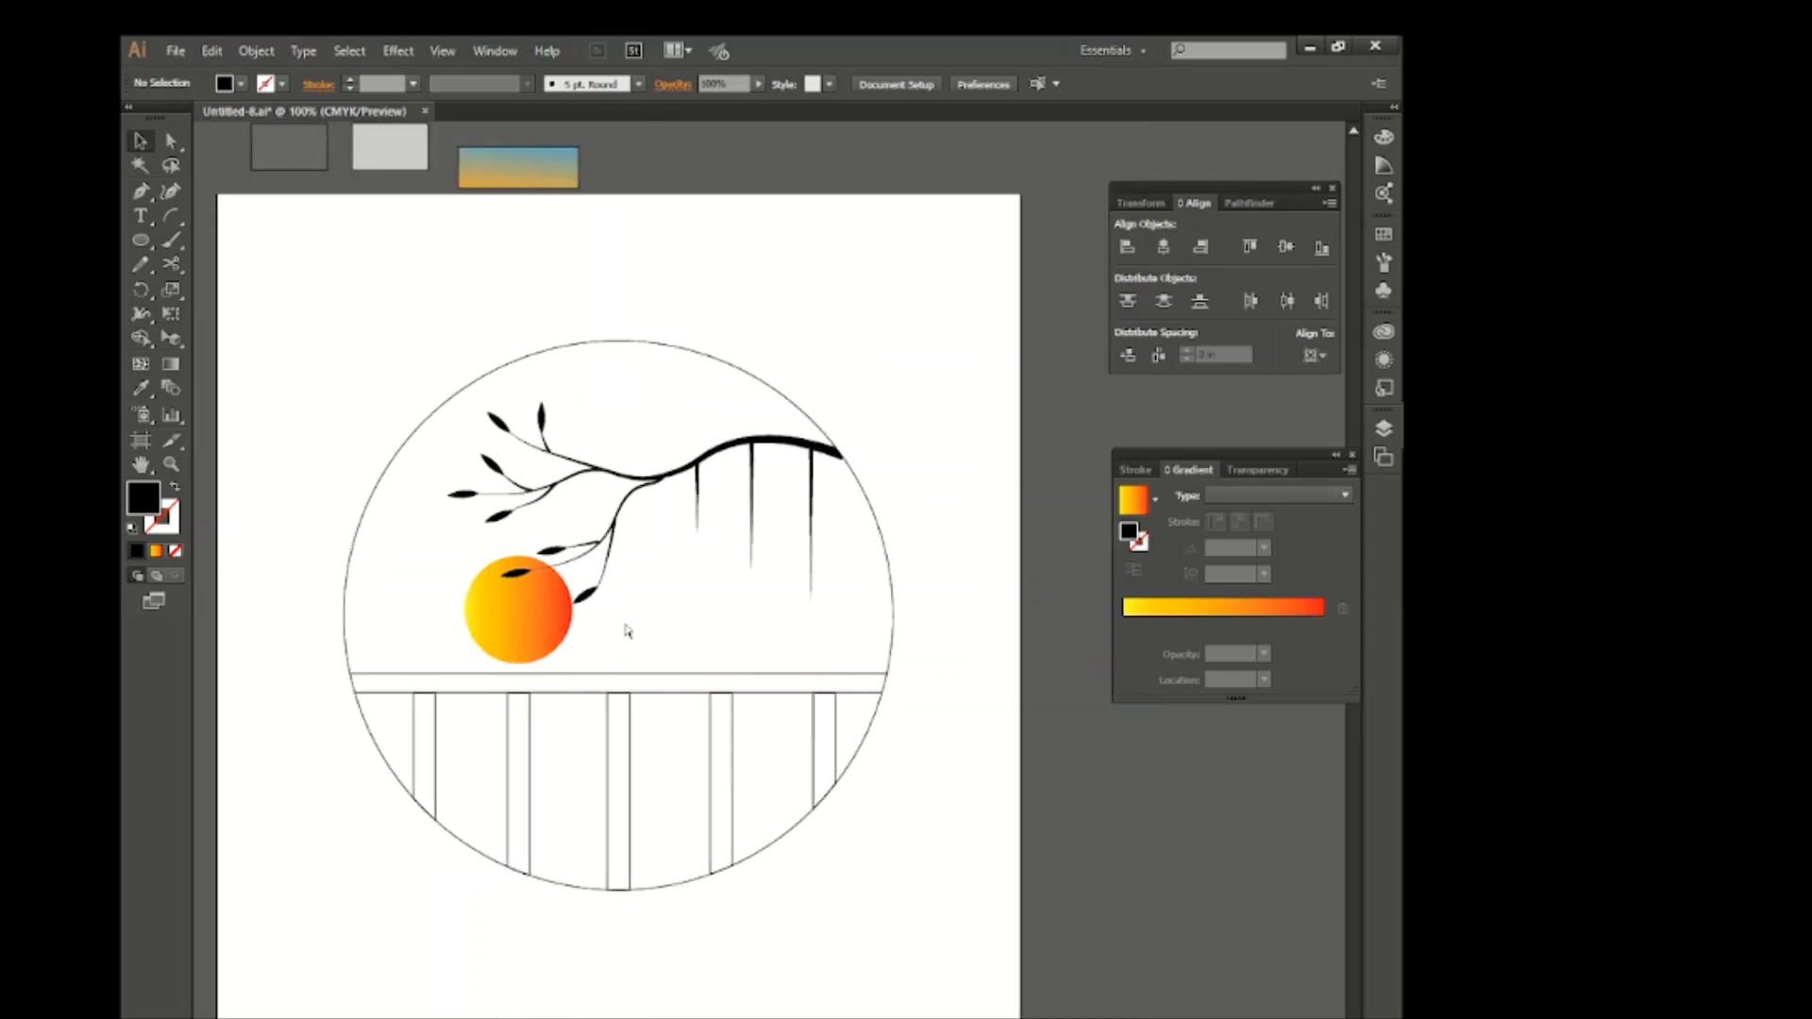
pyautogui.moveTo(356, 330)
pyautogui.mouseDown()
pyautogui.moveTo(376, 329)
pyautogui.moveTo(340, 300)
pyautogui.mouseUp()
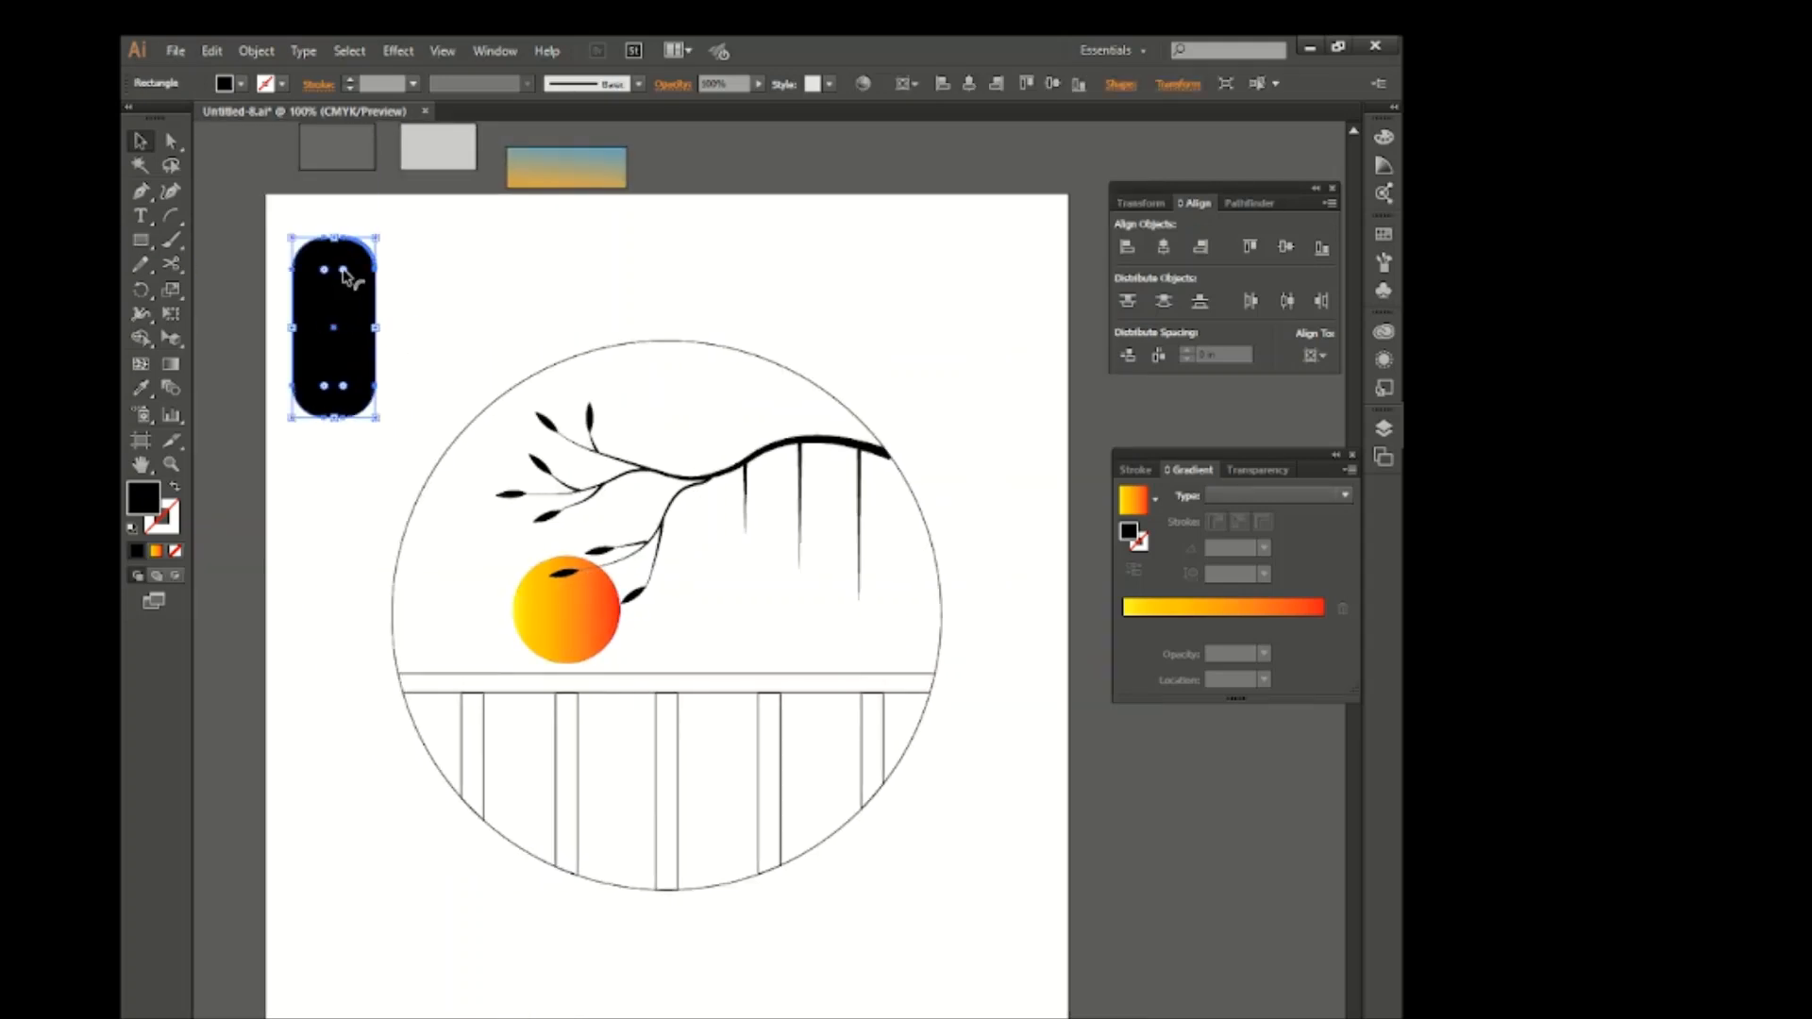
pyautogui.moveTo(389, 243); pyautogui.dragTo(445, 351)
pyautogui.click(461, 292)
# Remove the cross's left and bottom lobes with the Shape Builder tool and merge the rest into a heart
pyautogui.moveTo(271, 227); pyautogui.dragTo(412, 394)
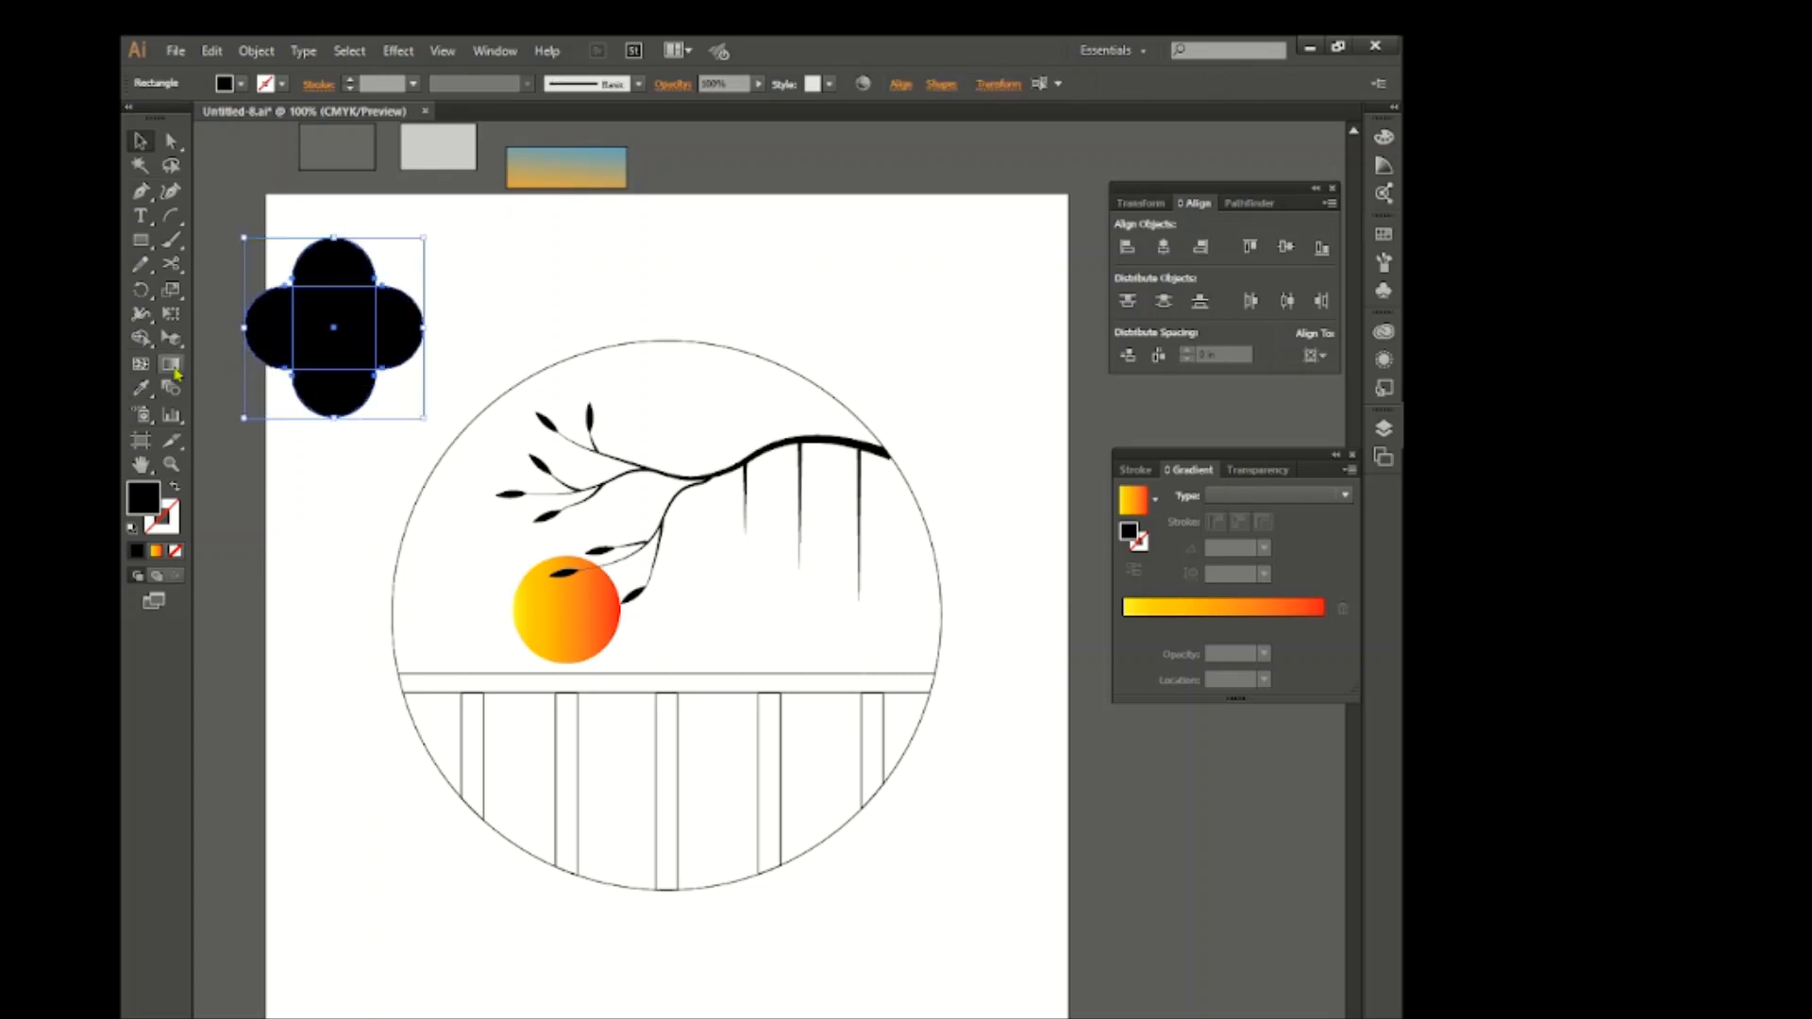
pyautogui.click(141, 338)
pyautogui.keyDown('alt'); pyautogui.click(268, 301); pyautogui.keyUp('alt')
pyautogui.keyDown('alt'); pyautogui.click(330, 389); pyautogui.keyUp('alt')
pyautogui.moveTo(333, 278)
pyautogui.mouseDown()
pyautogui.moveTo(380, 330)
pyautogui.moveTo(503, 325)
pyautogui.moveTo(584, 291)
pyautogui.moveTo(959, 291)
pyautogui.mouseUp()
pyautogui.click(141, 141)
pyautogui.click(497, 275)
# Rotate the heart upright, shrink it, and place it at the lower end of the longest hanging line
pyautogui.hotkey('ctrl', '+')
pyautogui.moveTo(1004, 224); pyautogui.dragTo(864, 602)
pyautogui.moveTo(931, 533); pyautogui.dragTo(857, 669)
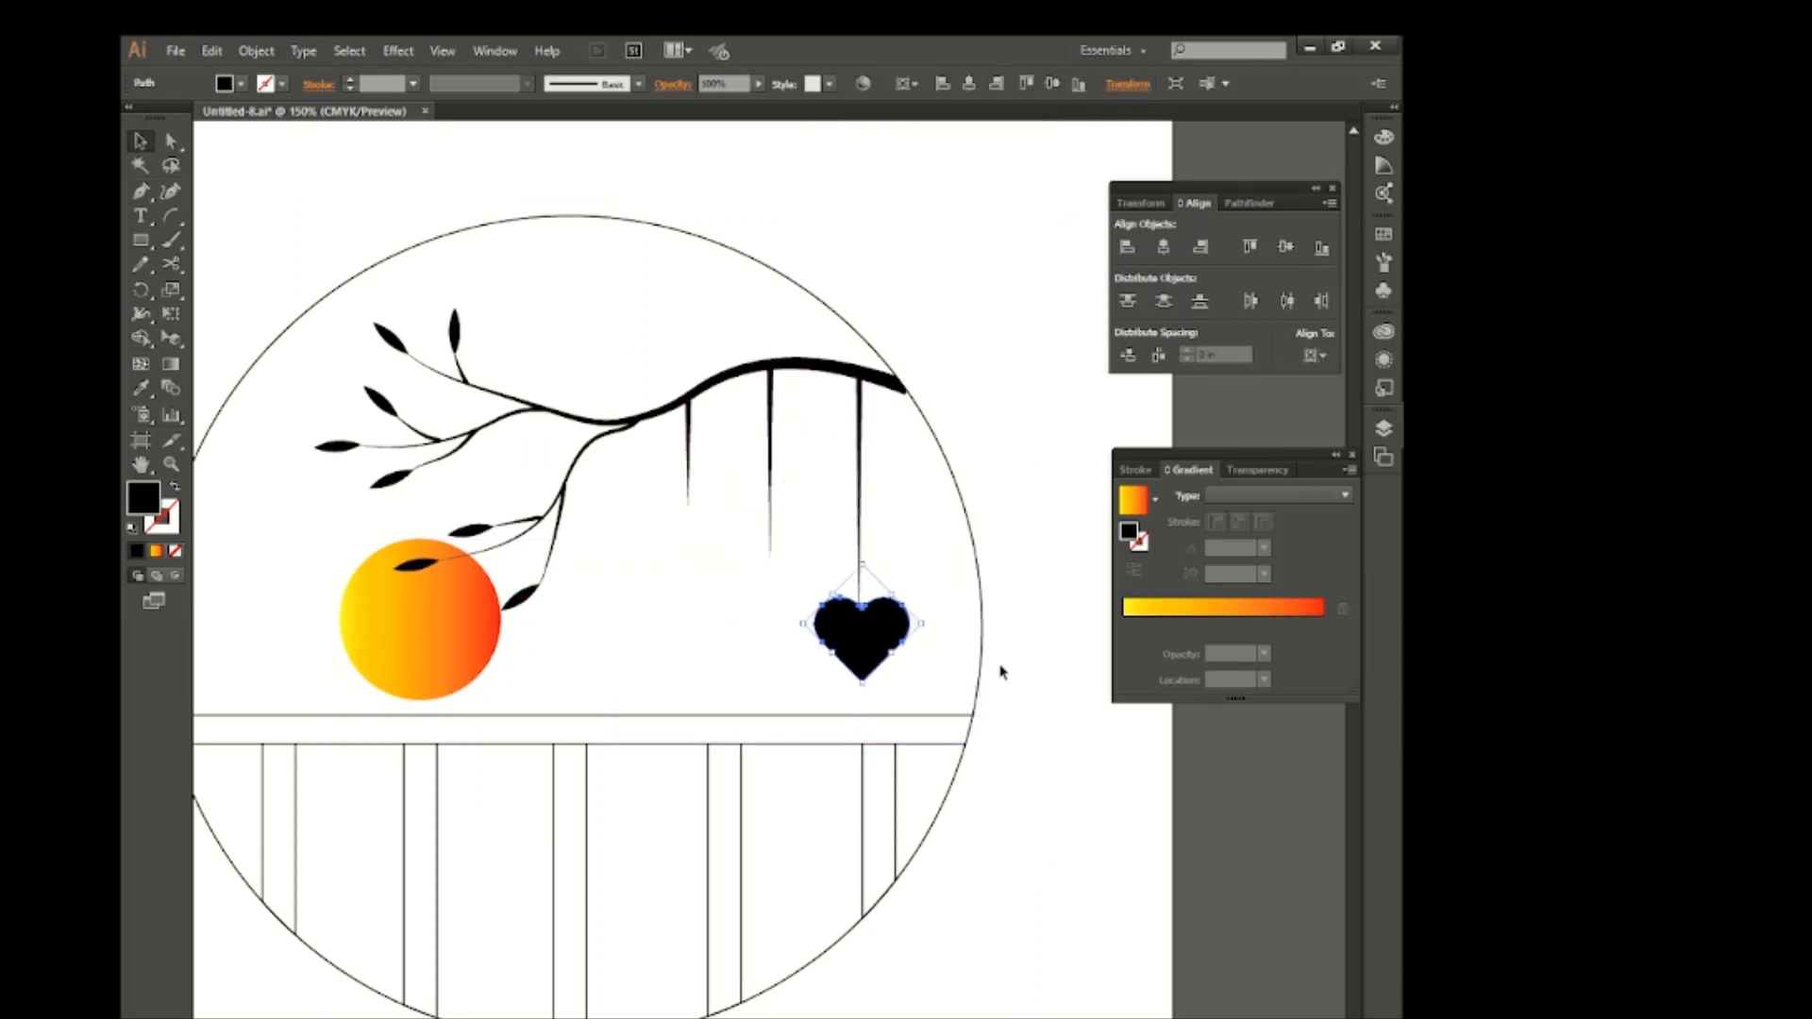
# Nudge the heart slightly left and up to centre it on the end of its line
pyautogui.press('Left')
pyautogui.press('Left')
pyautogui.click(939, 655)
pyautogui.click(889, 643)
pyautogui.press('Up')
pyautogui.press('Up')
pyautogui.click(931, 649)
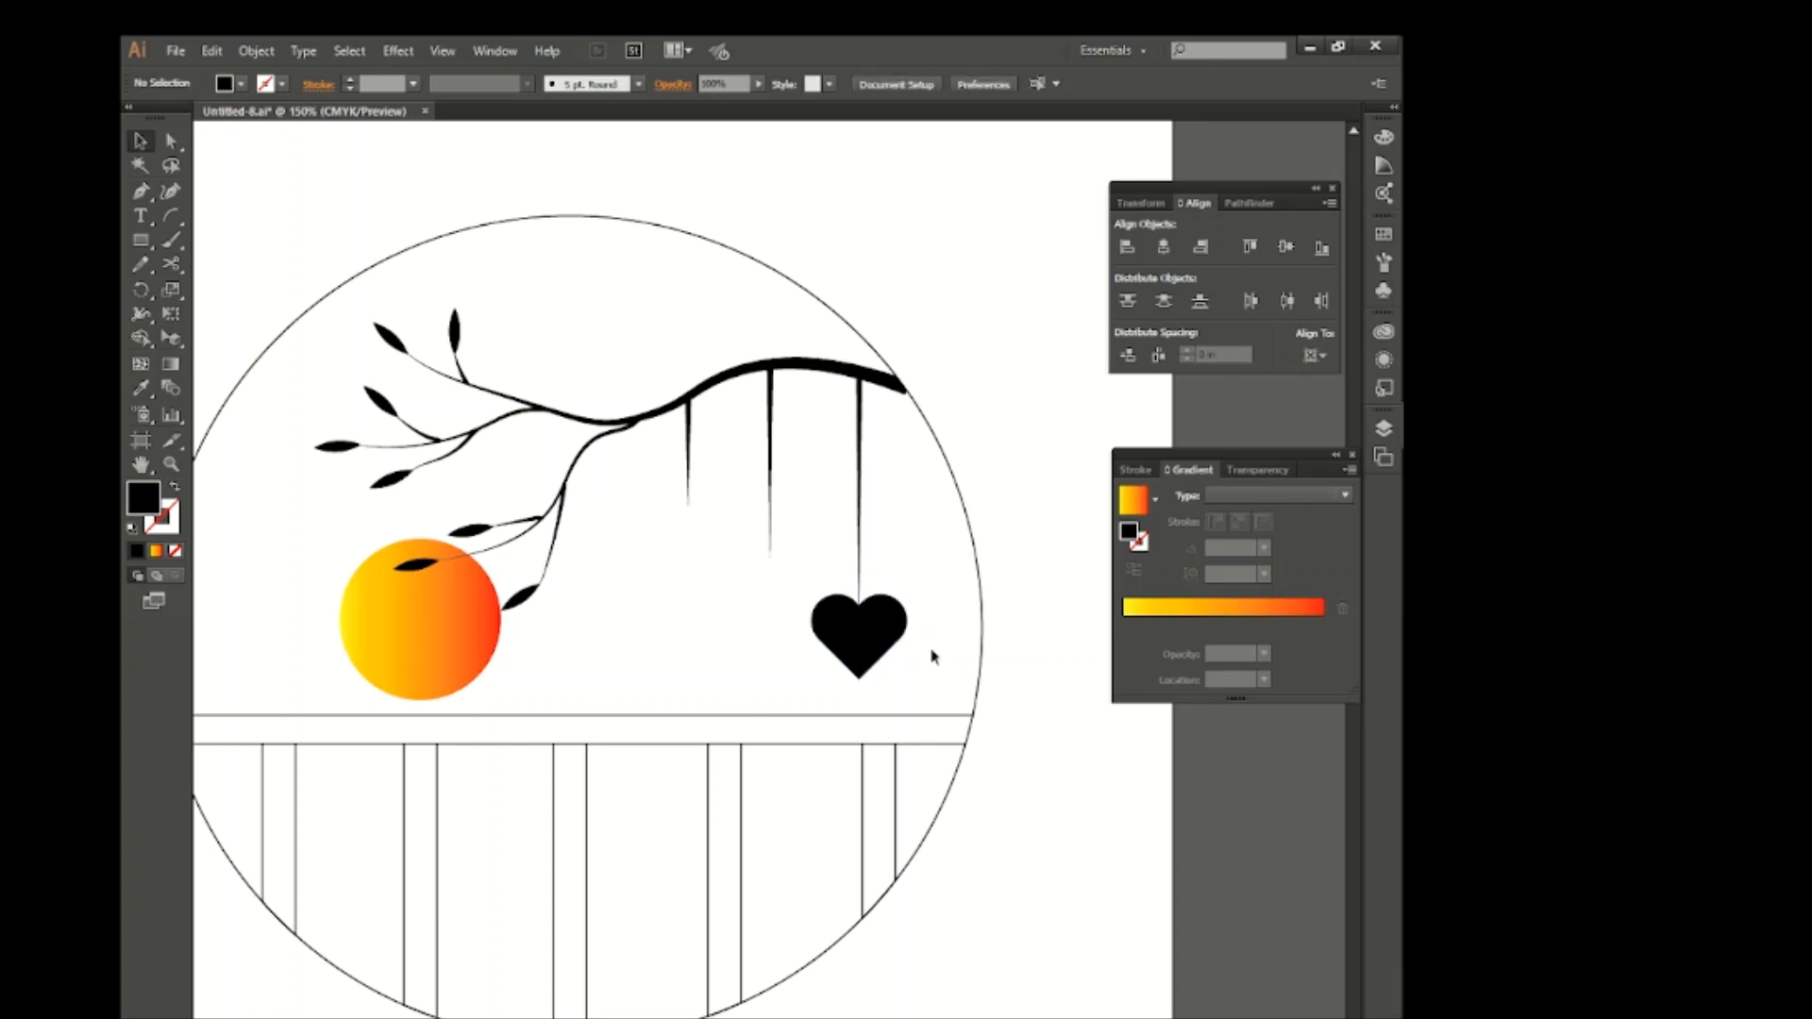
# Copy the heart onto the lower ends of the other two hanging lines
pyautogui.click(864, 628)
pyautogui.hscroll(-1, 769, 609)
pyautogui.moveTo(914, 644); pyautogui.dragTo(741, 551)
pyautogui.click(808, 649)
pyautogui.click(824, 612)
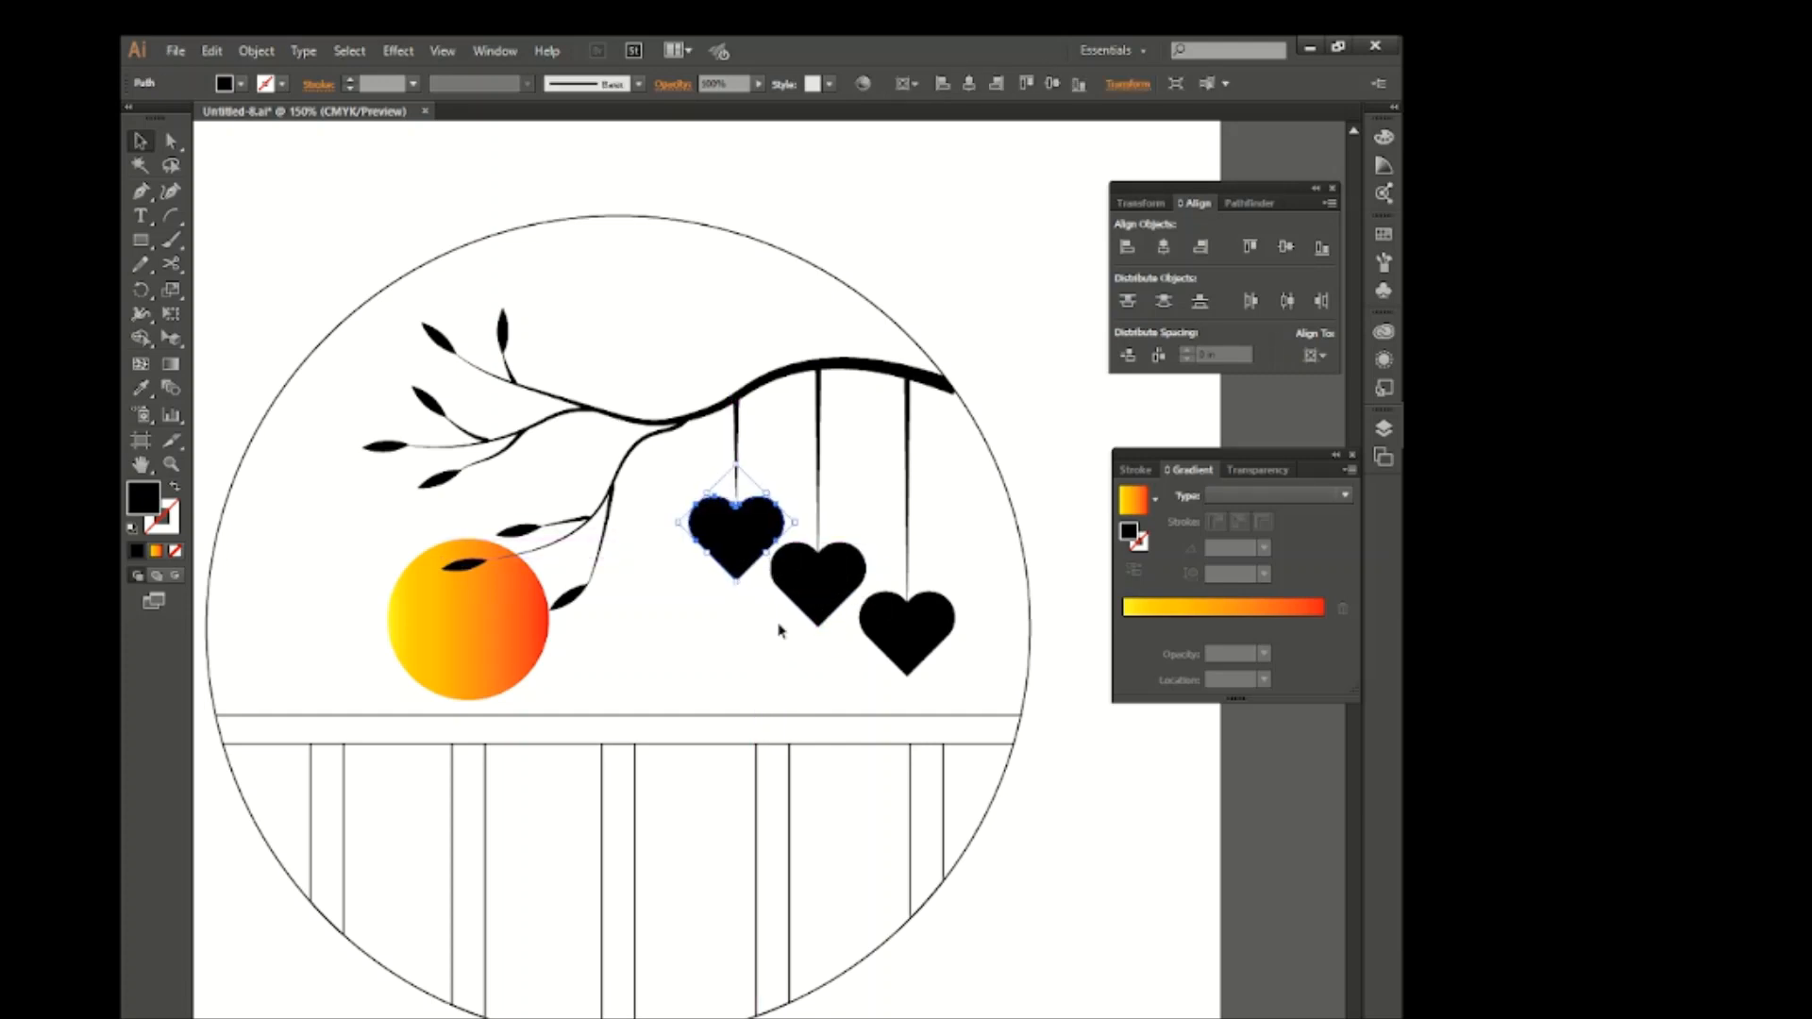
pyautogui.click(989, 624)
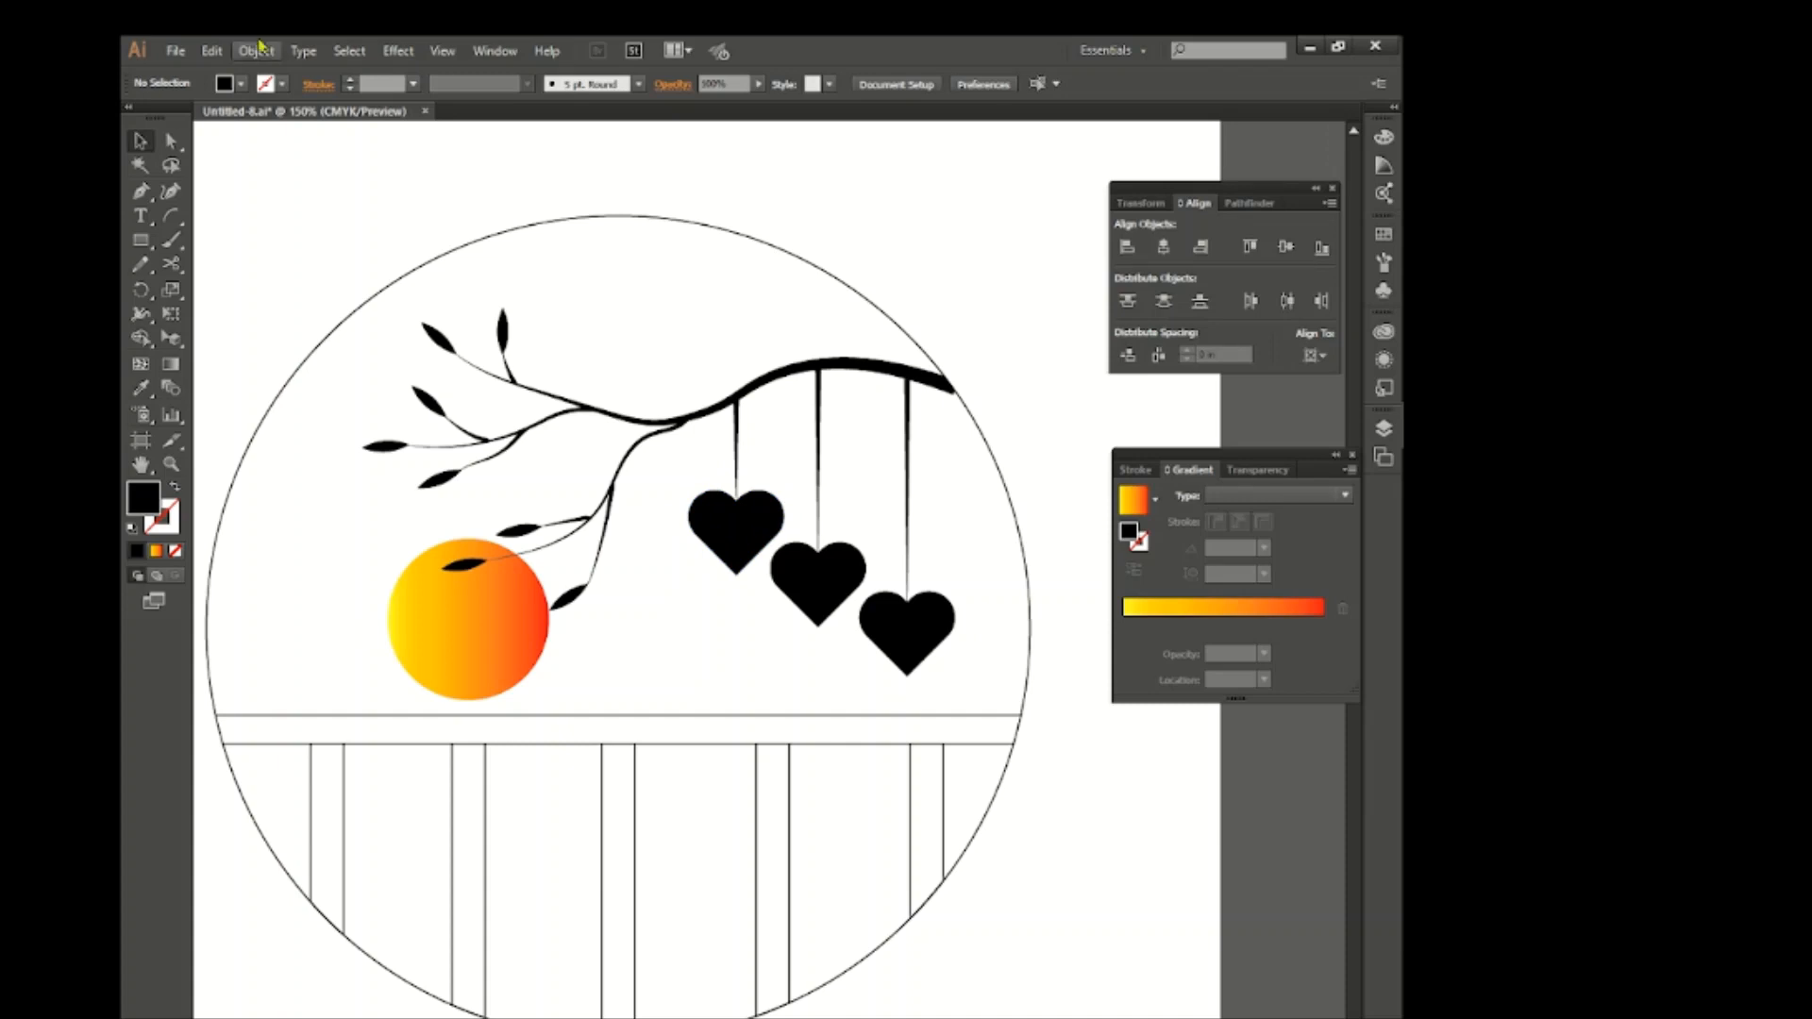
# Select the branch, leaves, hanging lines and hearts without the large circle, and group them
pyautogui.keyDown('alt'); pyautogui.scroll(-1, 628, 521); pyautogui.keyUp('alt')
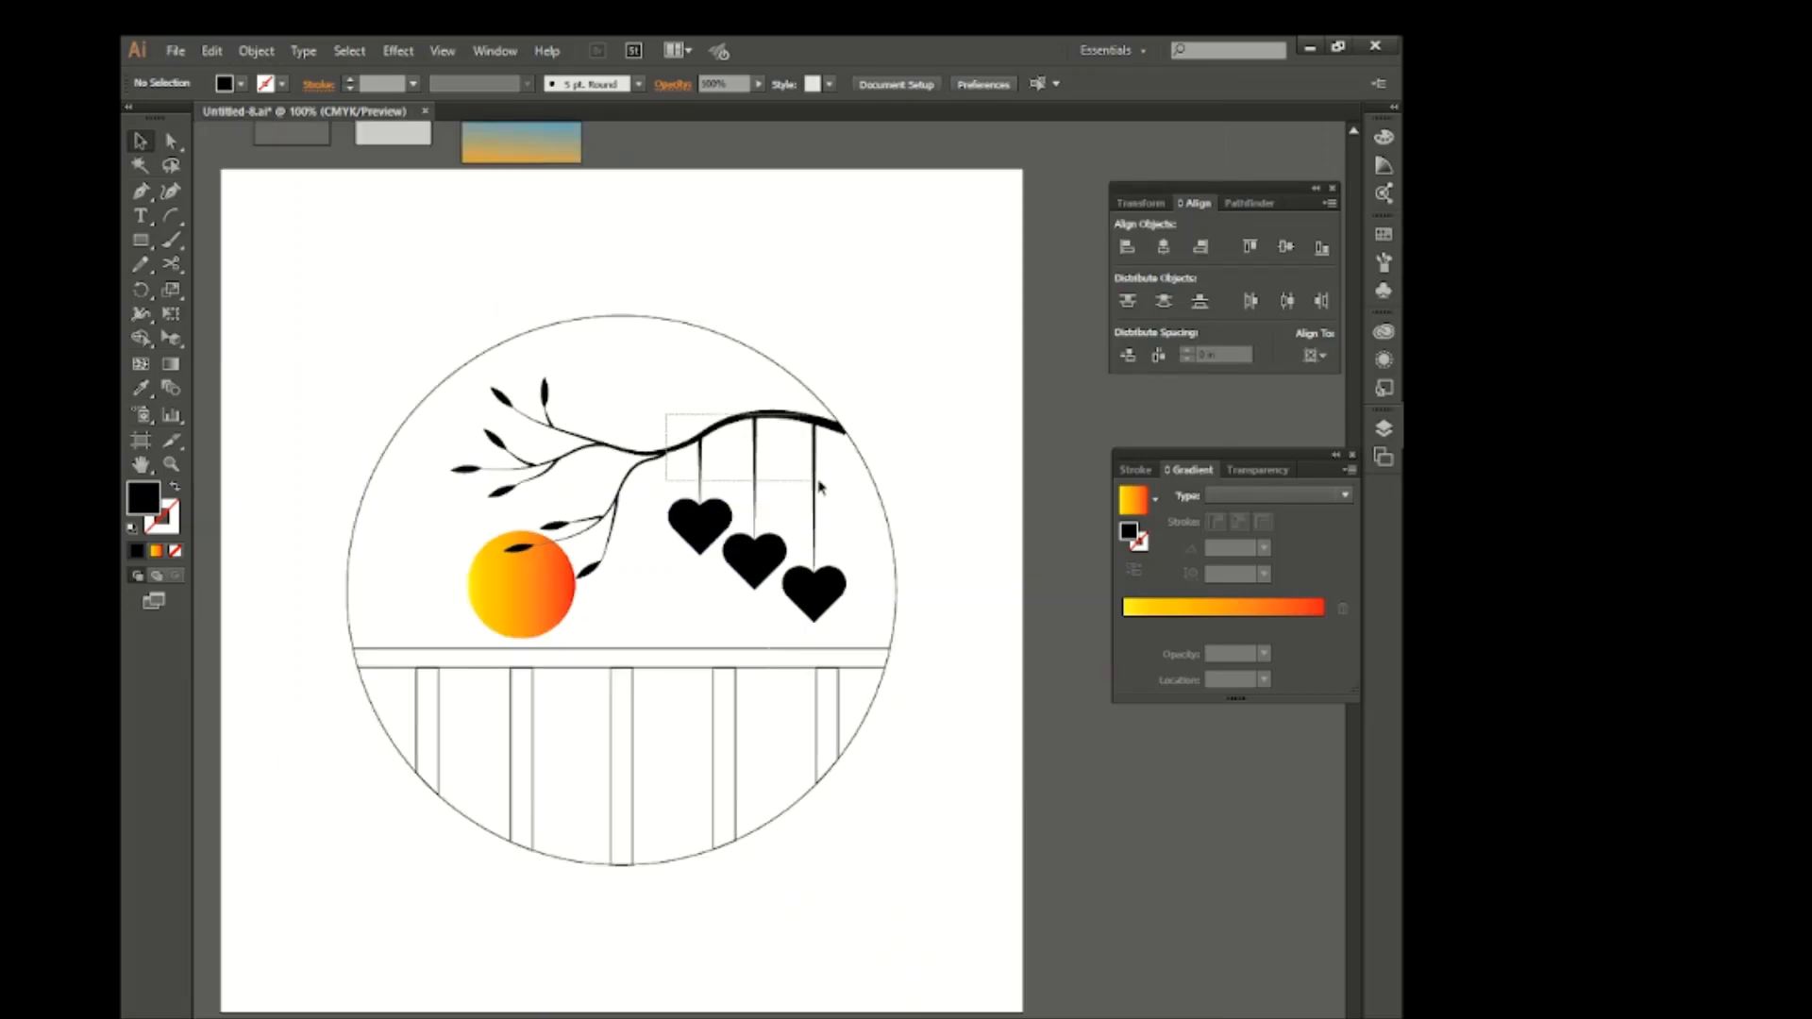
pyautogui.moveTo(819, 486); pyautogui.dragTo(819, 485)
pyautogui.click(937, 484)
pyautogui.click(685, 524)
pyautogui.click(669, 415)
pyautogui.moveTo(829, 600); pyautogui.dragTo(829, 600)
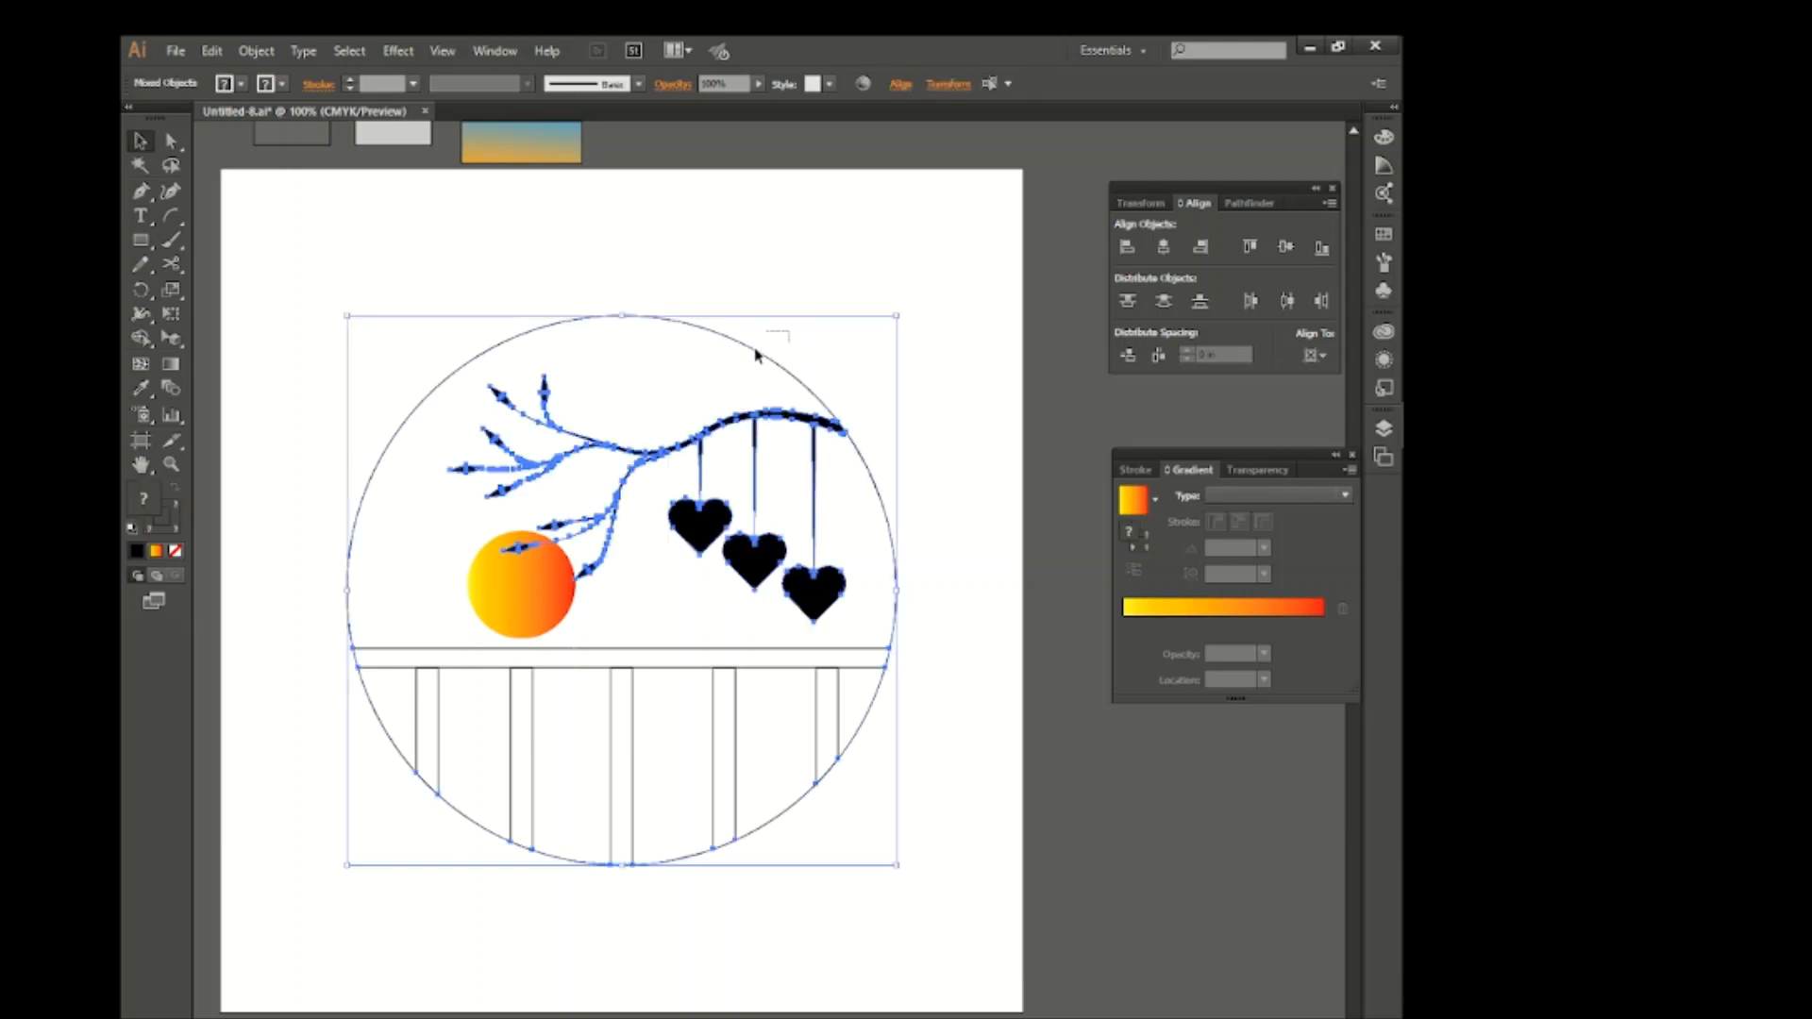
pyautogui.keyDown('shift'); pyautogui.click(757, 352); pyautogui.keyUp('shift')
pyautogui.hotkey('ctrl', 'g')
pyautogui.click(925, 527)
# Move the grouped branch with its hearts up and out of the circle, past the artboard's upper right corner
pyautogui.click(819, 587)
pyautogui.click(746, 708)
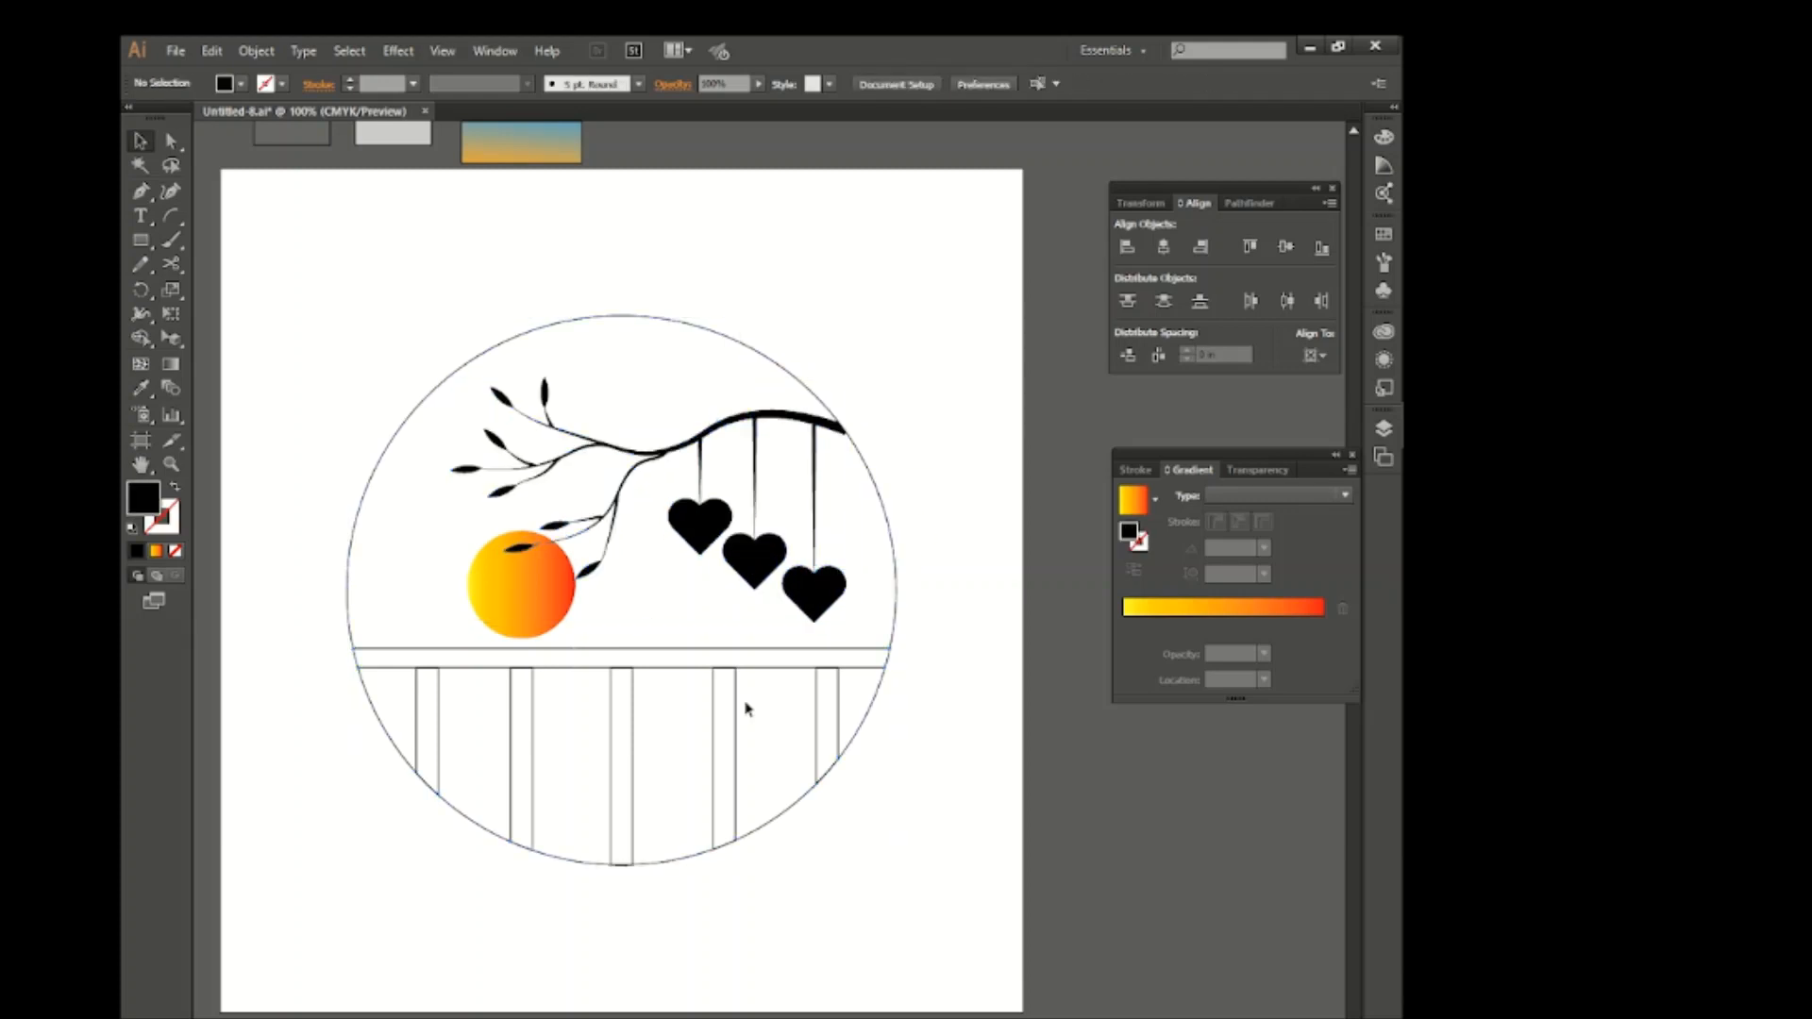
pyautogui.moveTo(694, 522); pyautogui.dragTo(957, 286)
pyautogui.click(692, 564)
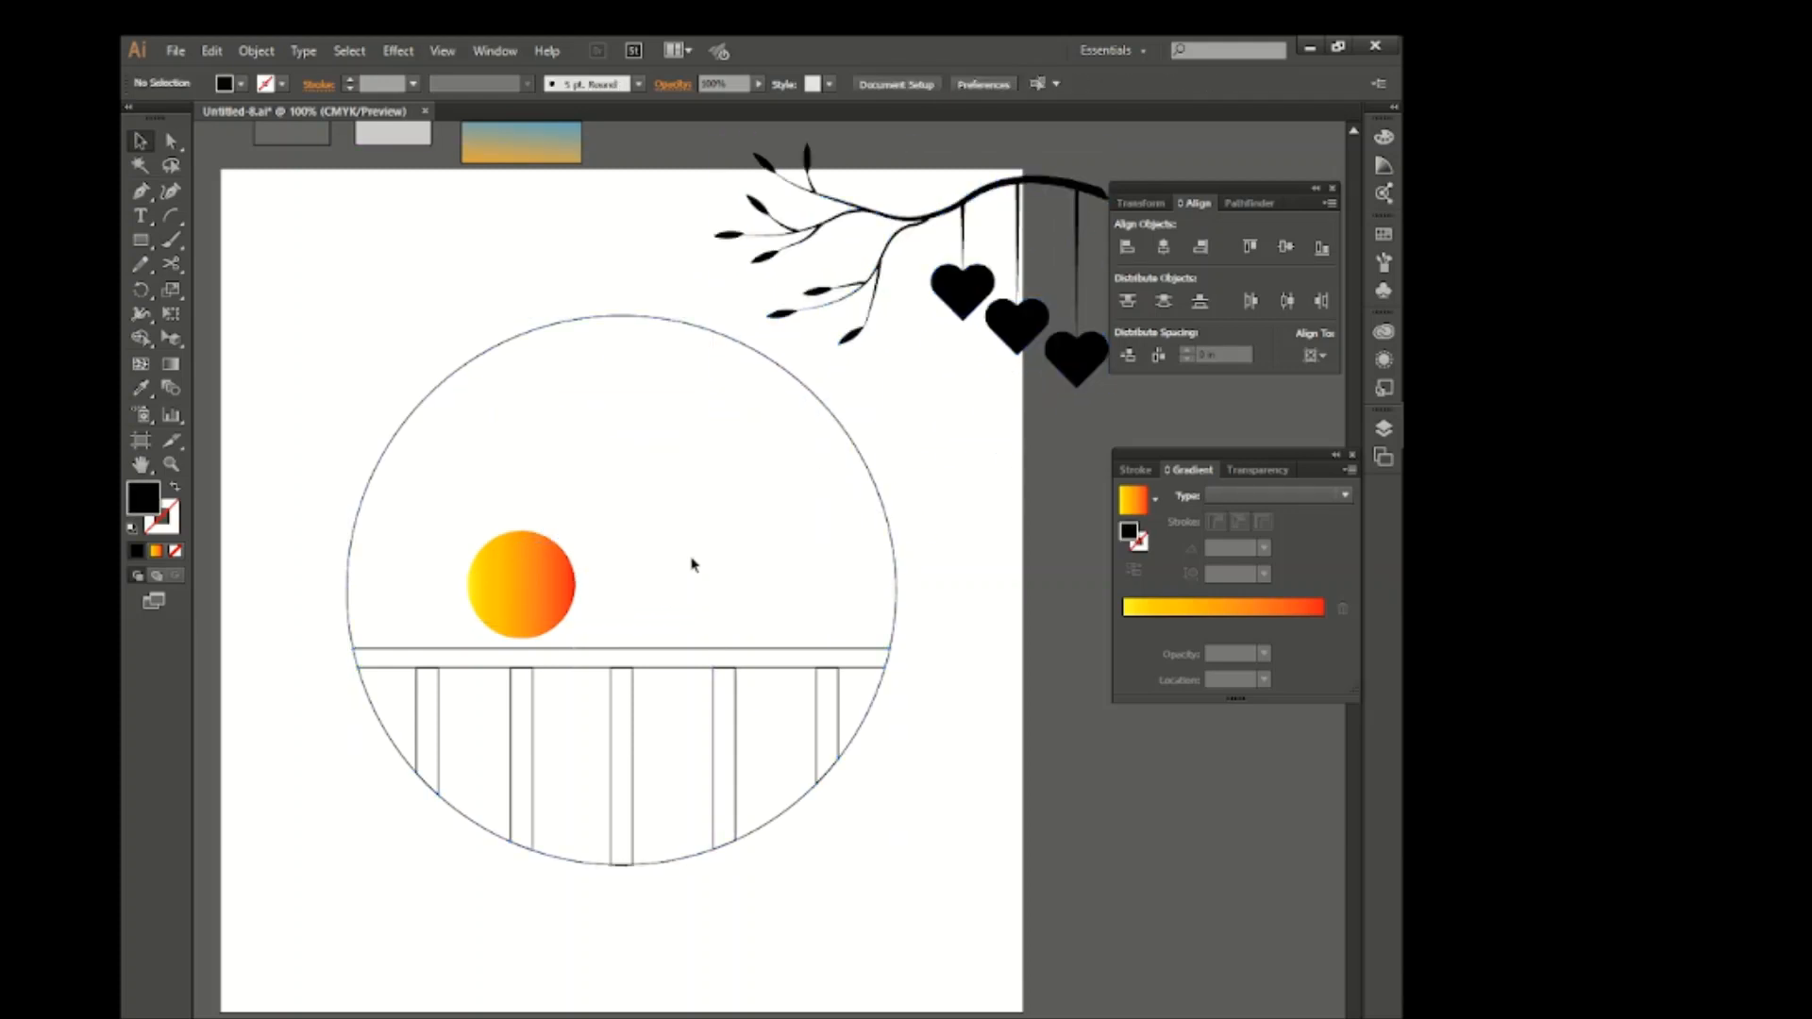
# Move the sun off the circle toward the artboard's upper left and fill the area above the railing dark green with Shape Builder
pyautogui.moveTo(500, 492); pyautogui.dragTo(384, 308)
pyautogui.moveTo(356, 392); pyautogui.dragTo(595, 698)
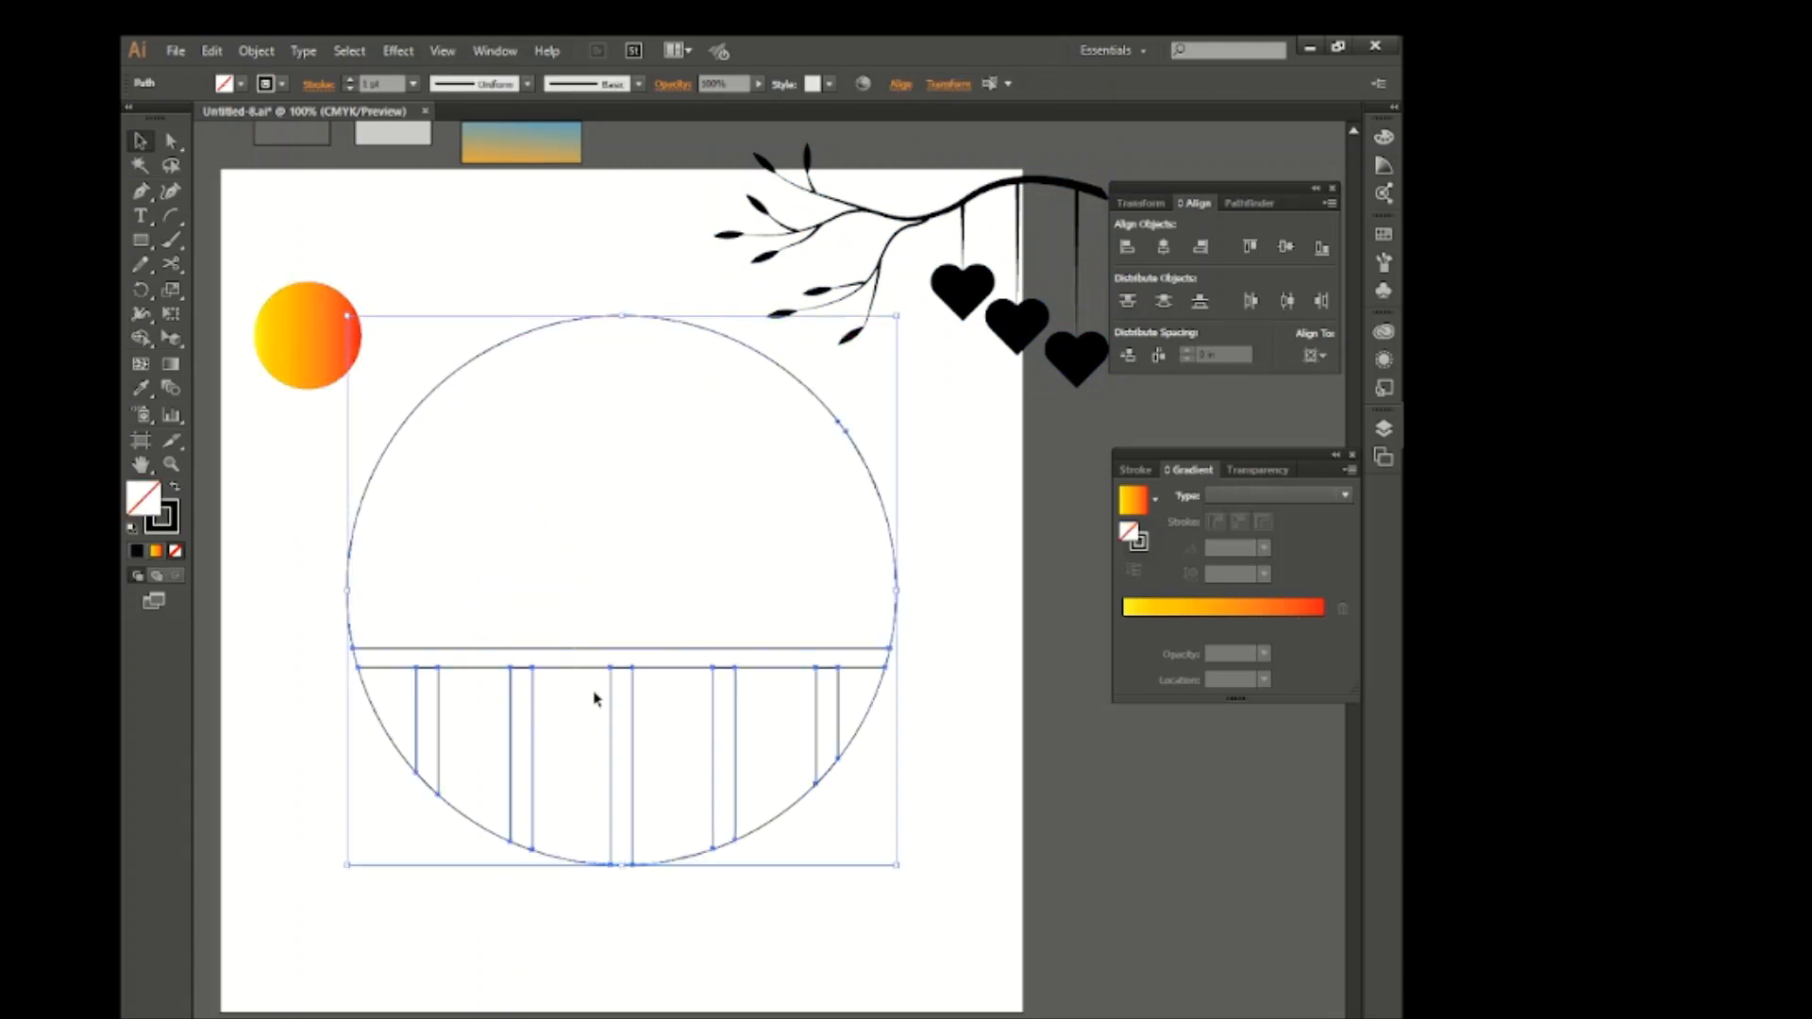
pyautogui.click(147, 341)
pyautogui.click(239, 84)
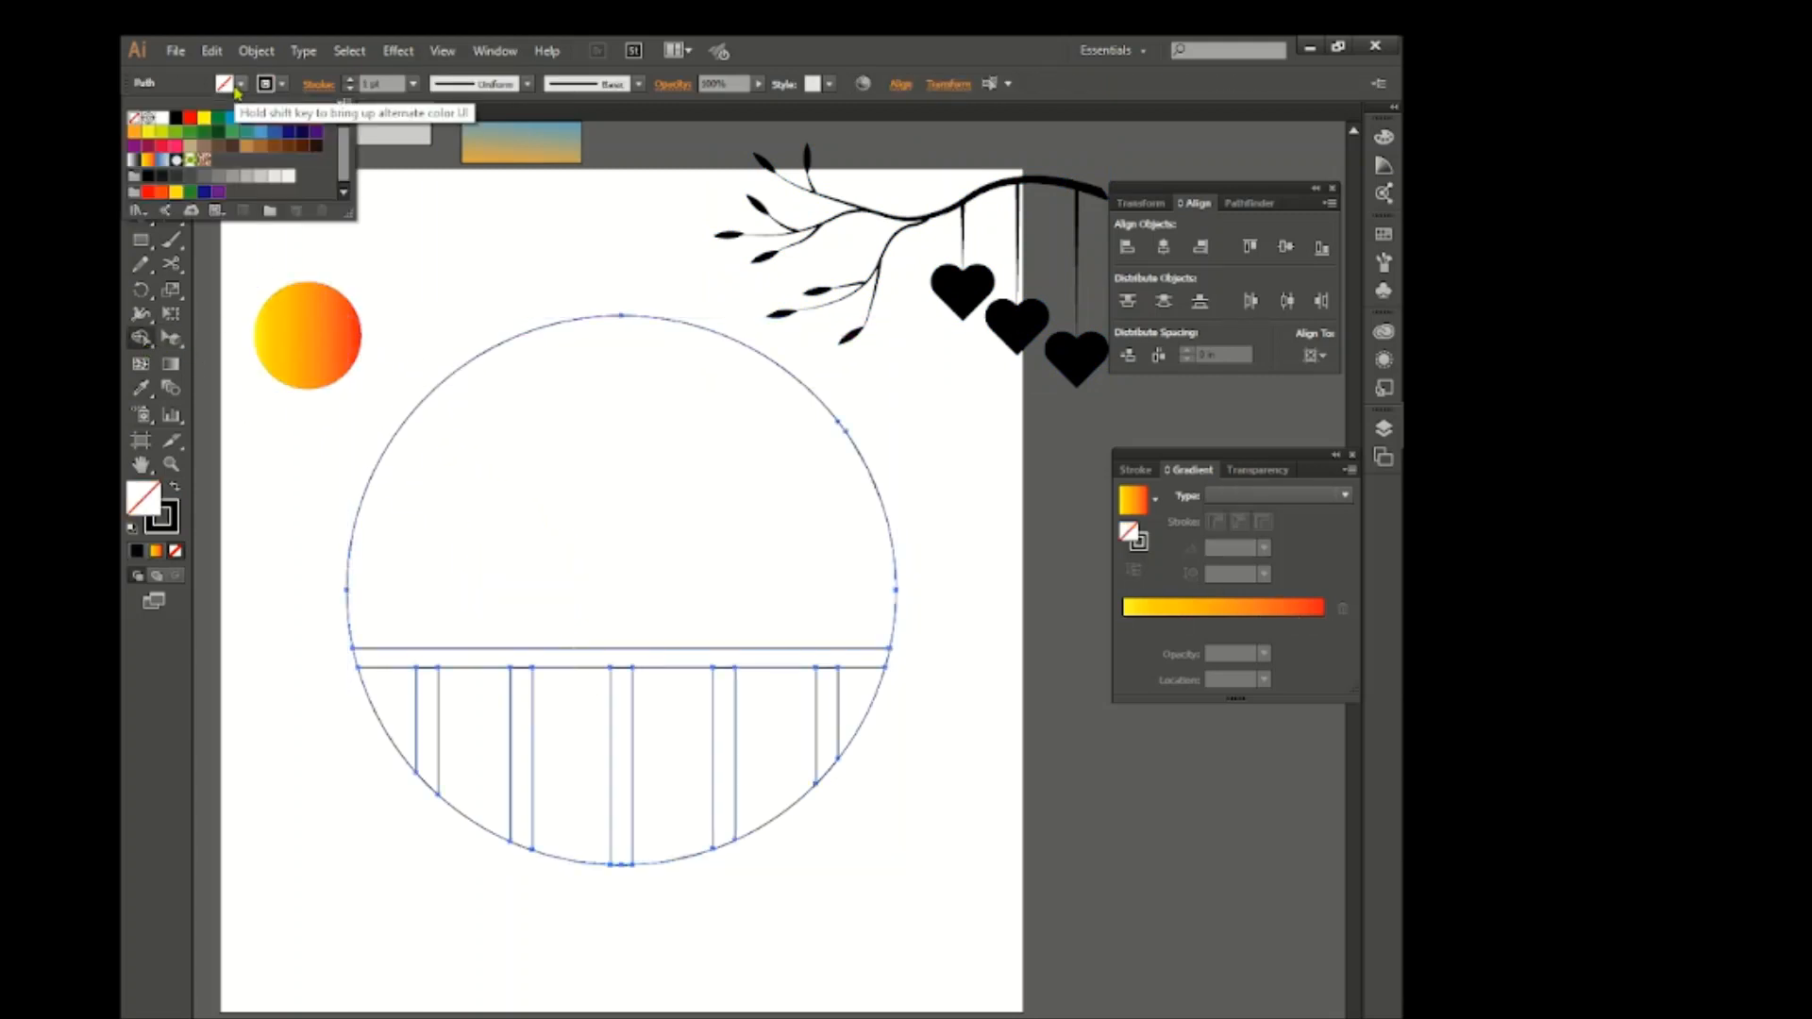
pyautogui.click(218, 132)
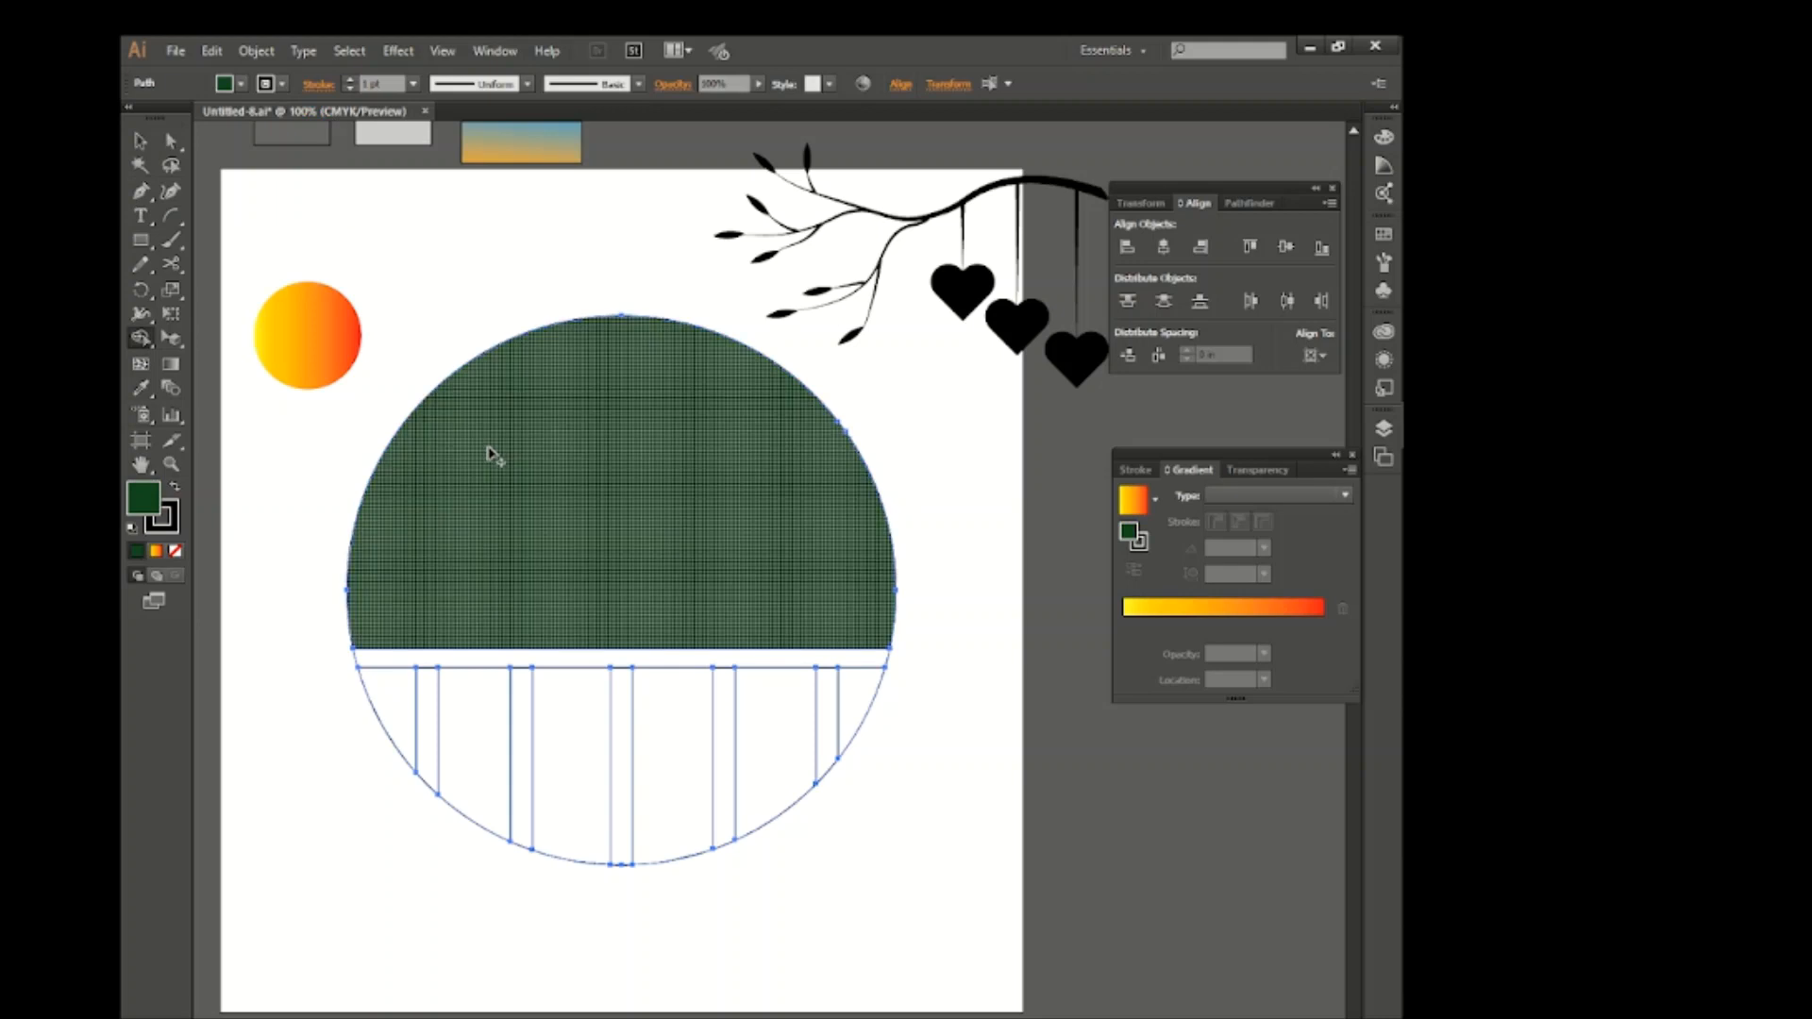
pyautogui.click(494, 453)
# Fill the panels between the railing posts with light grey using Shape Builder
pyautogui.click(240, 84)
pyautogui.click(258, 179)
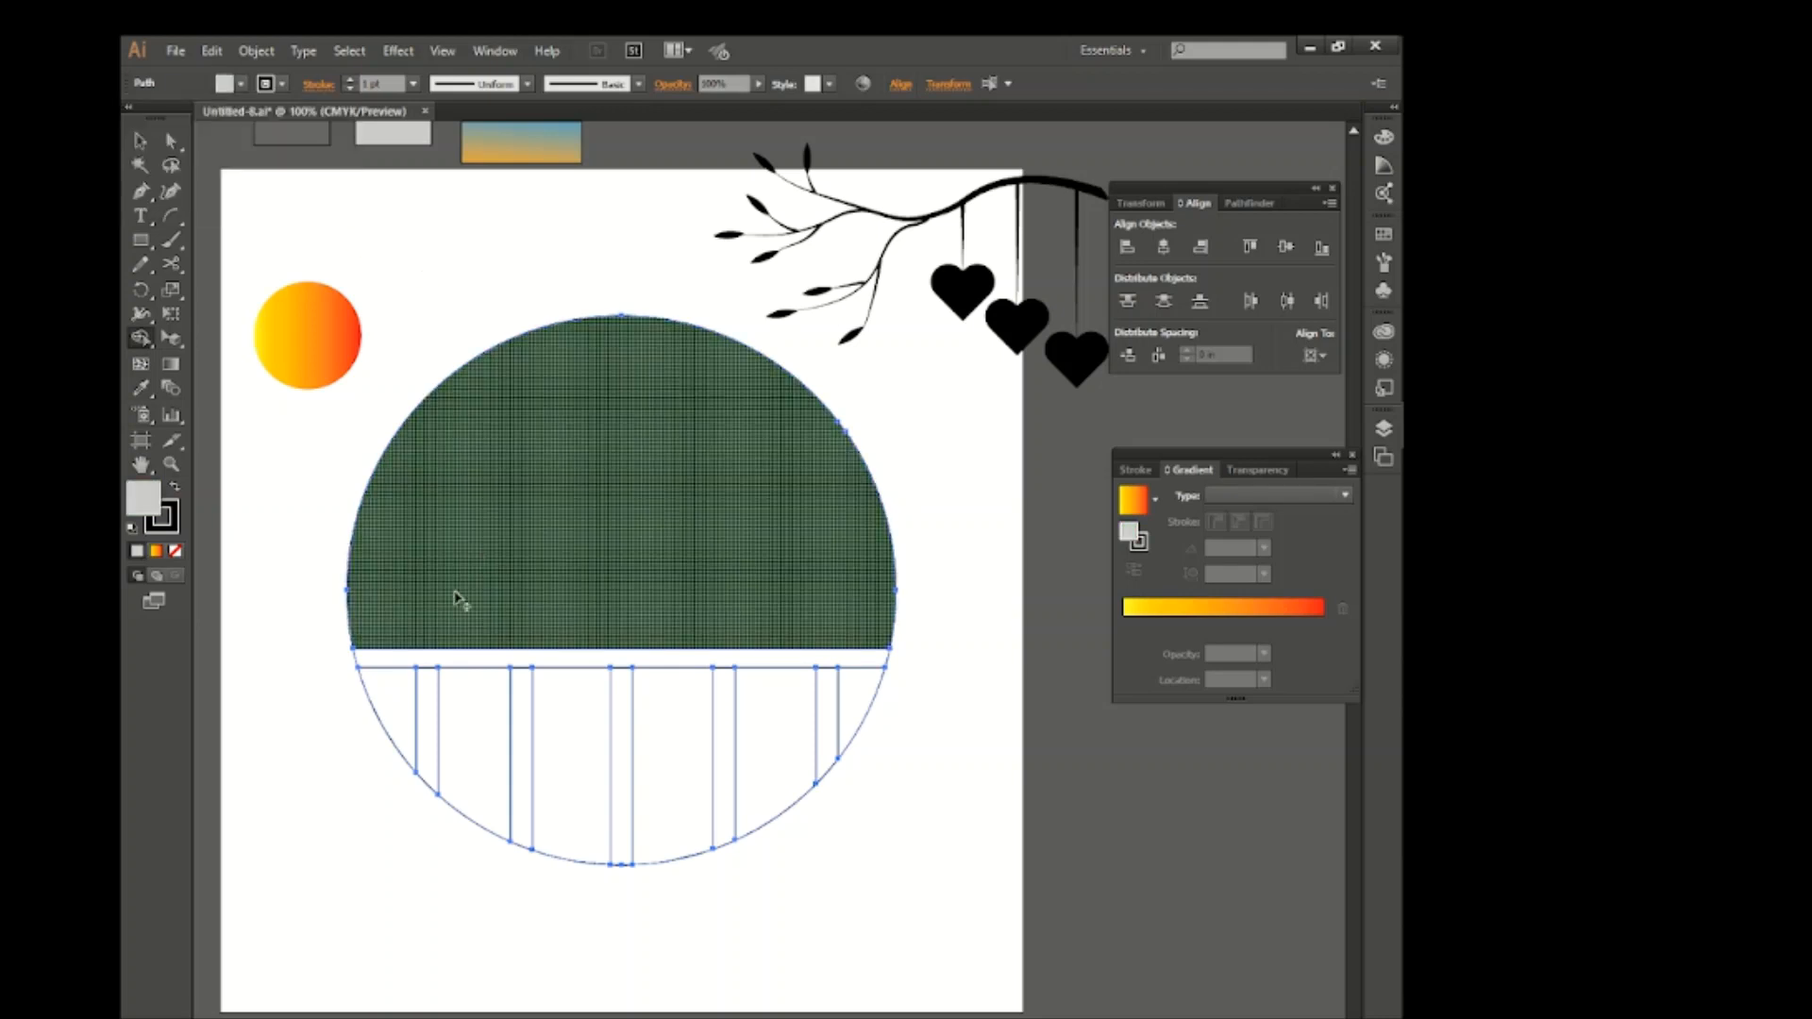
pyautogui.click(387, 722)
pyautogui.click(467, 722)
pyautogui.click(571, 736)
pyautogui.click(660, 741)
pyautogui.click(774, 736)
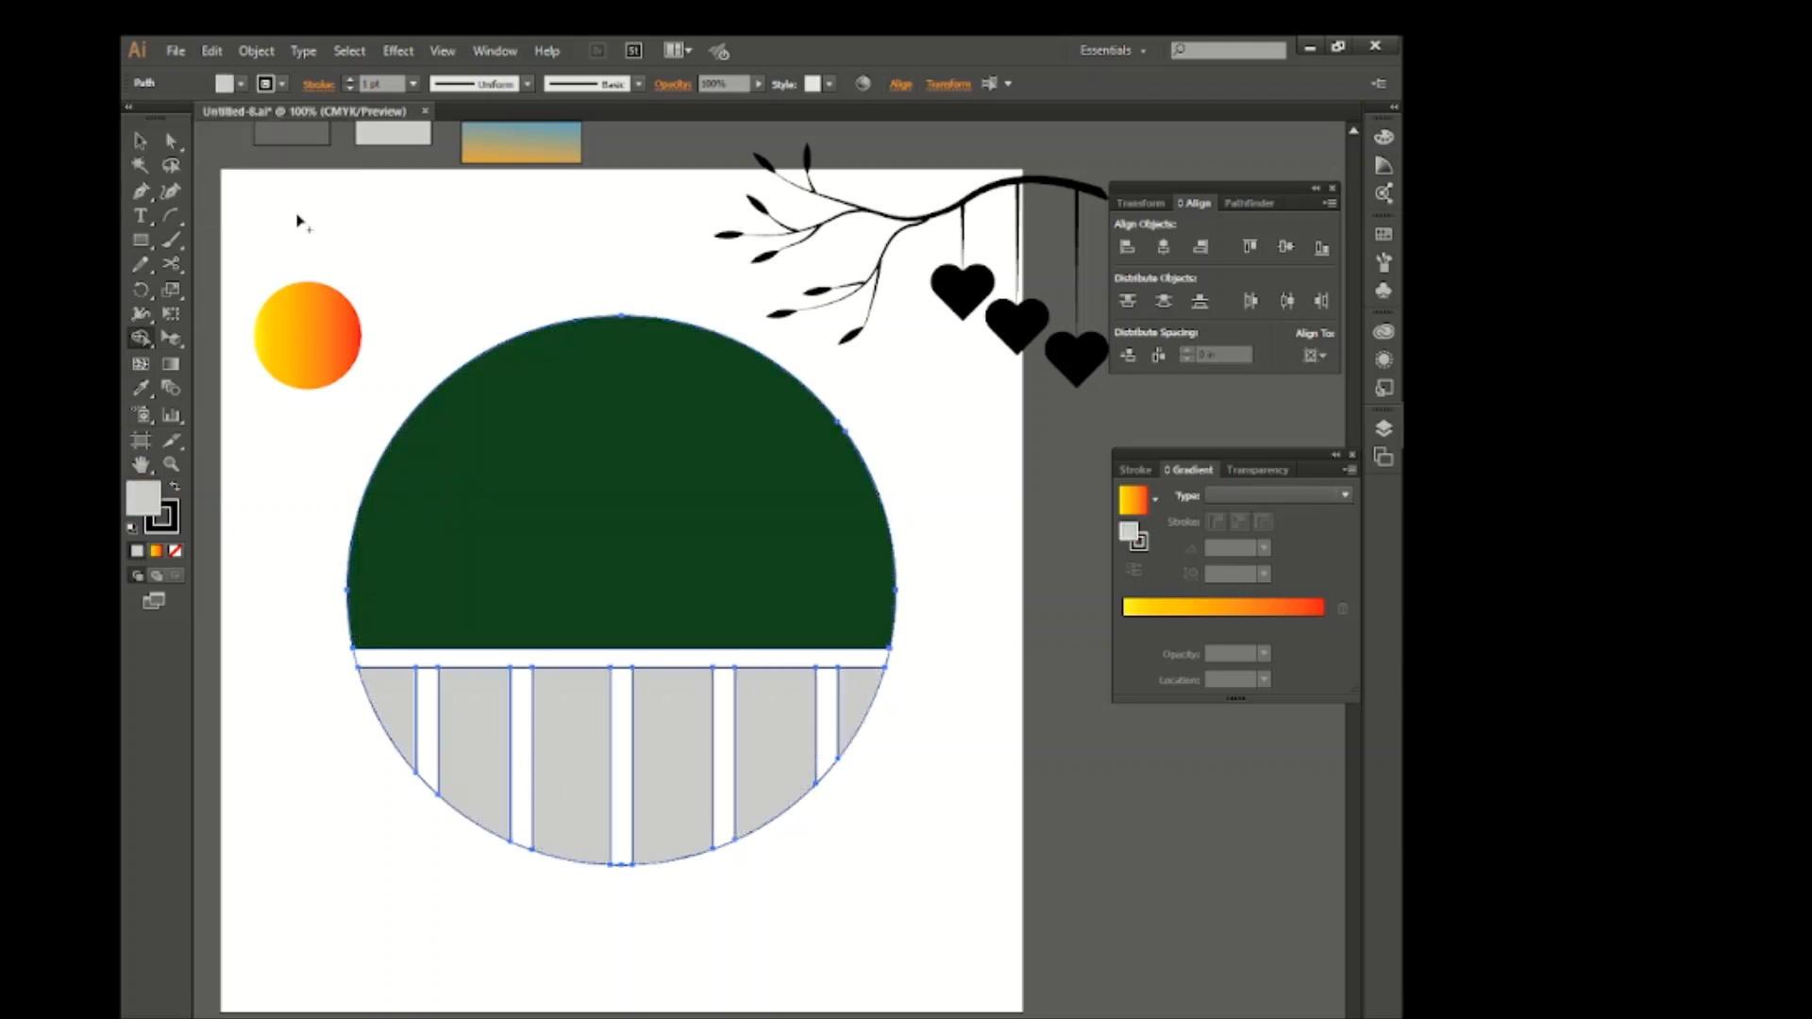
# Fill the five railing posts and the horizontal top rail with medium grey using Shape Builder
pyautogui.click(240, 84)
pyautogui.click(239, 200)
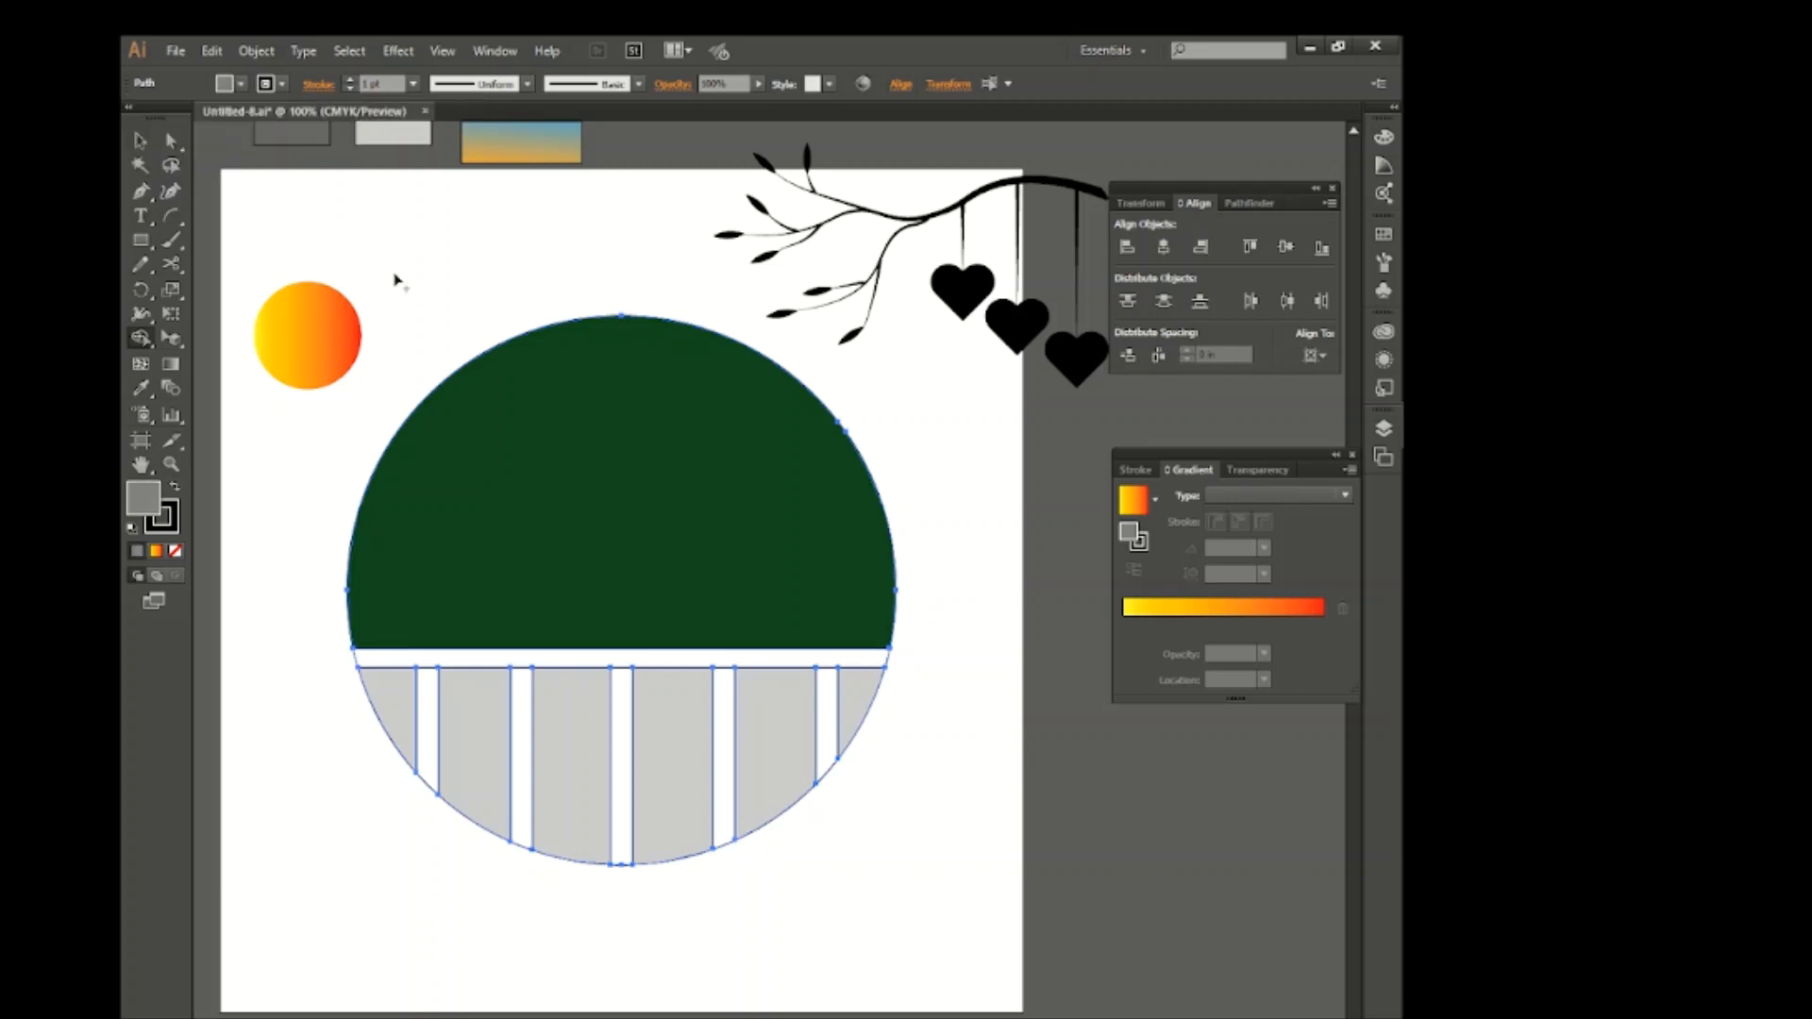
pyautogui.click(427, 698)
pyautogui.click(500, 657)
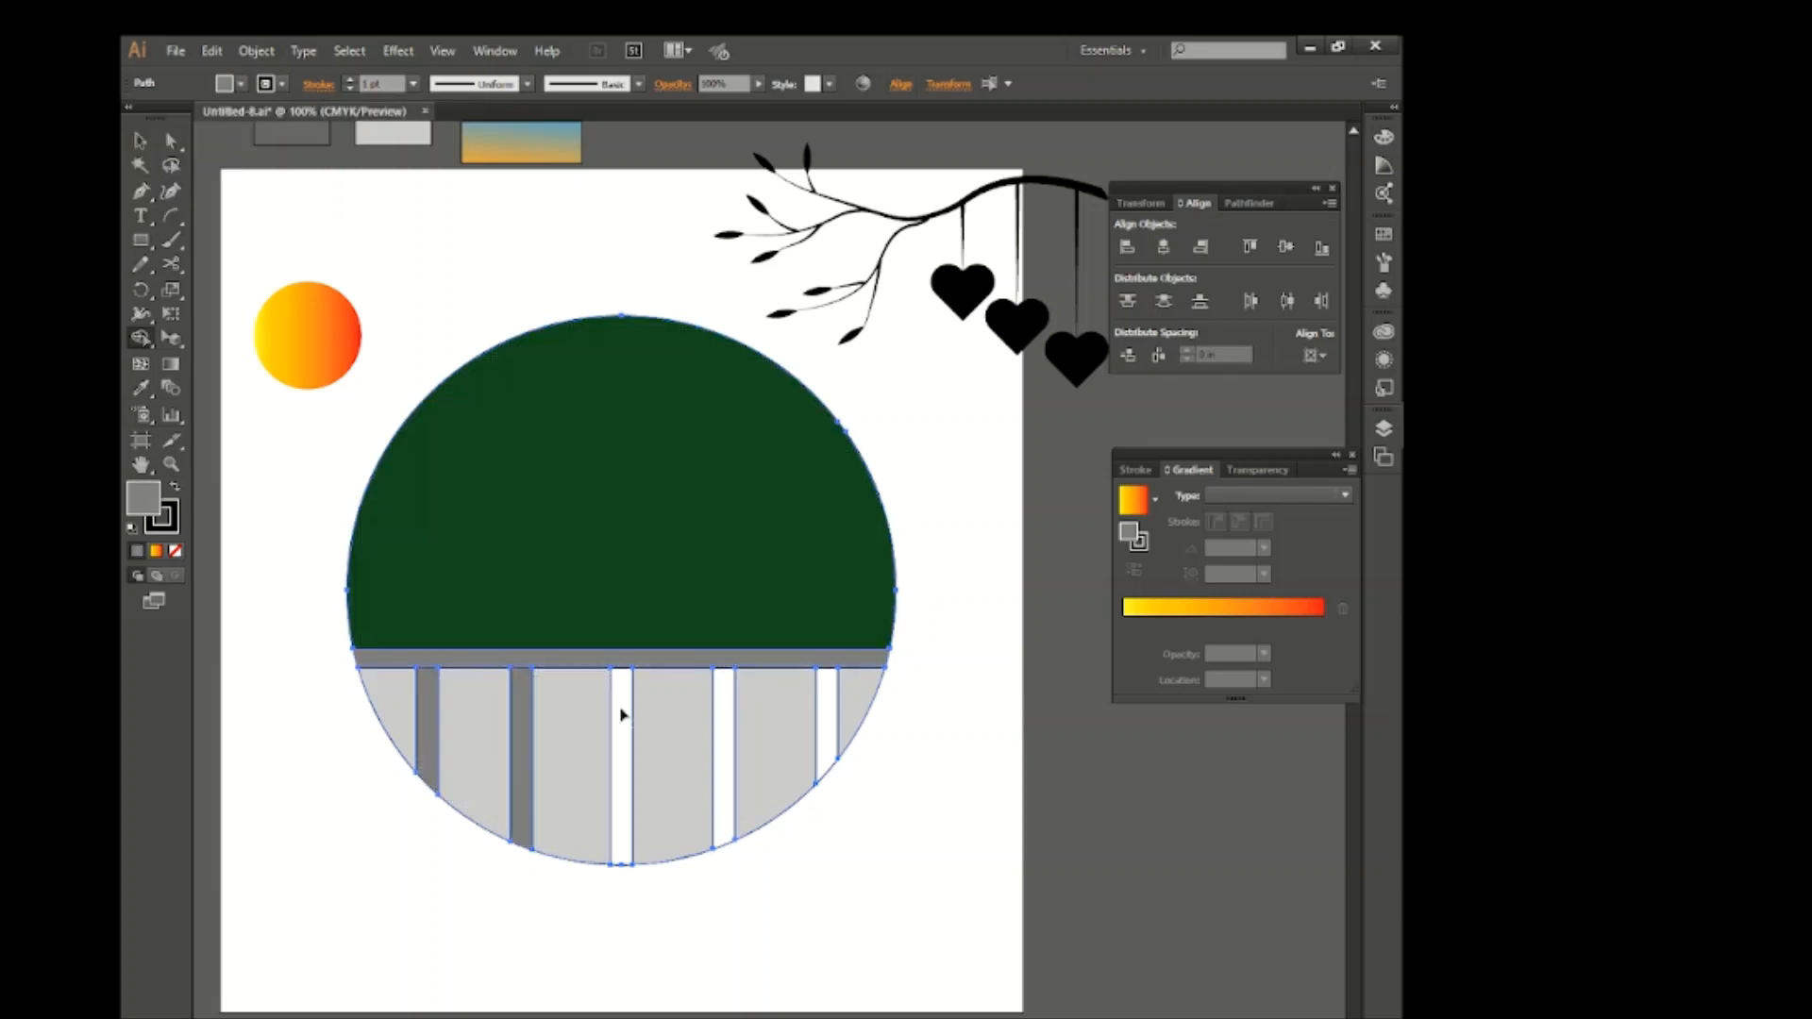
pyautogui.click(622, 715)
pyautogui.click(724, 713)
pyautogui.click(826, 709)
# Recolour the panels between the railing posts with a very pale grey
pyautogui.click(240, 84)
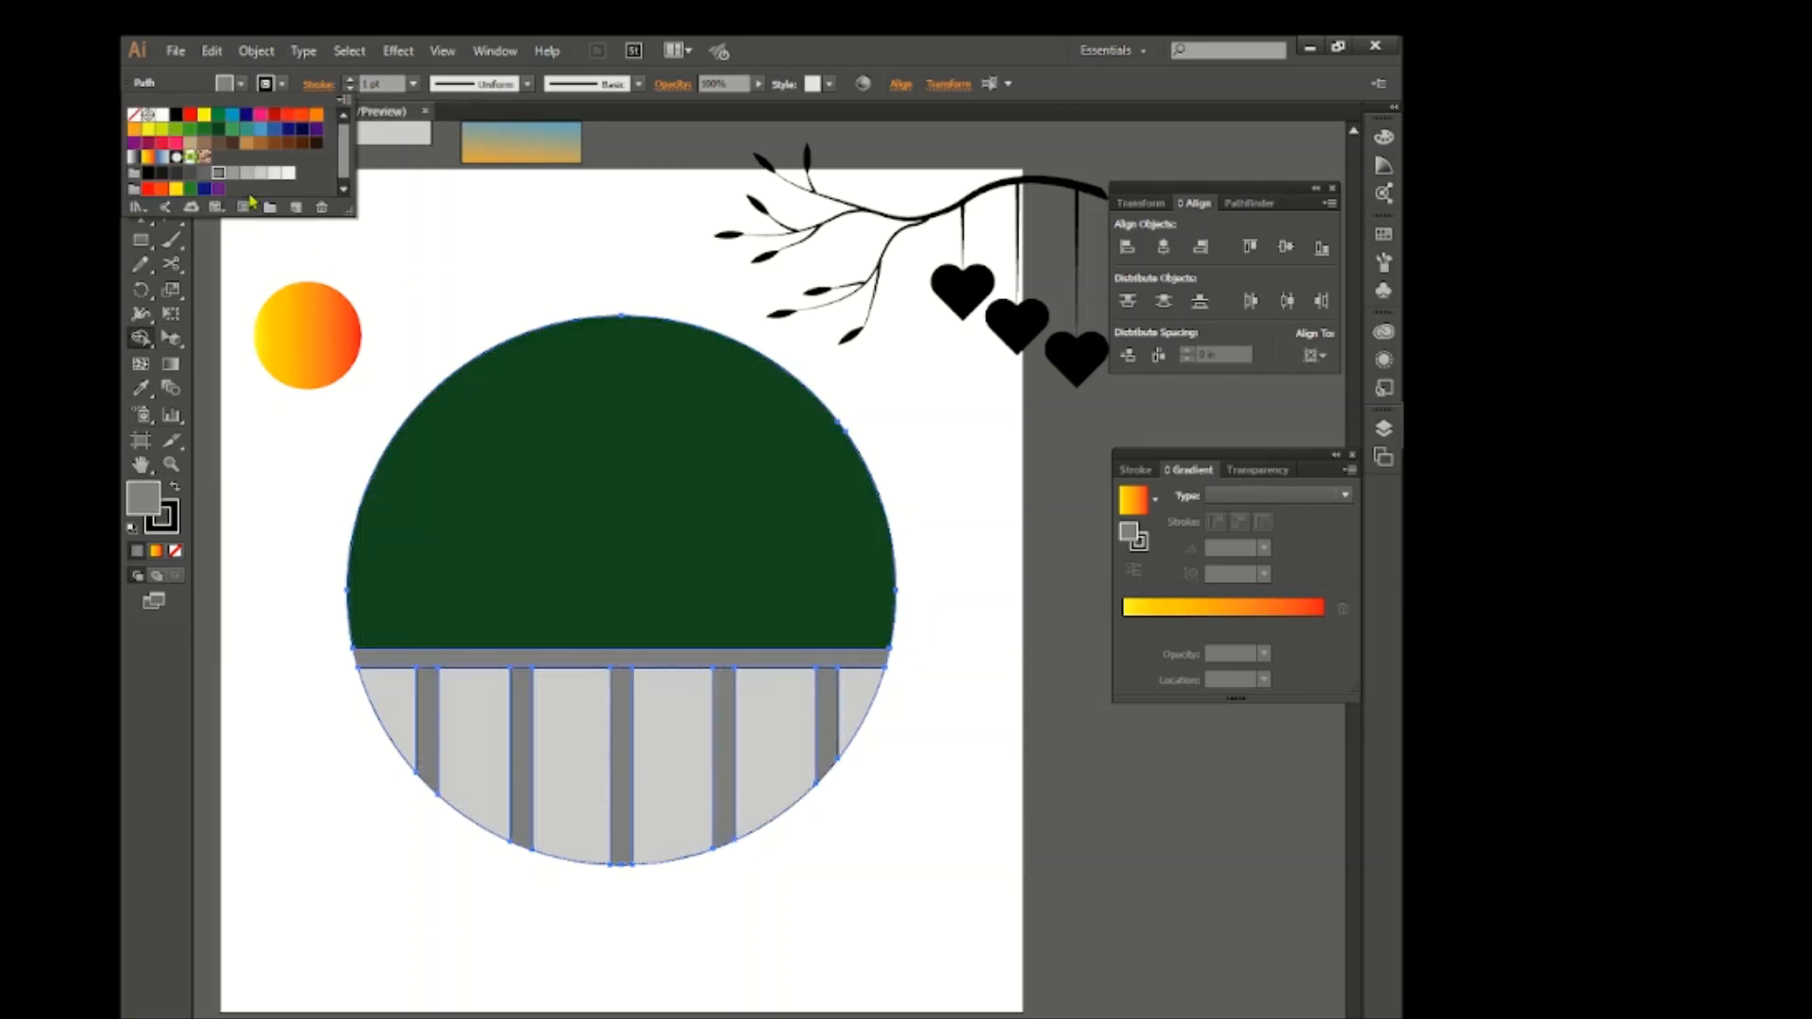
pyautogui.click(263, 177)
pyautogui.click(396, 719)
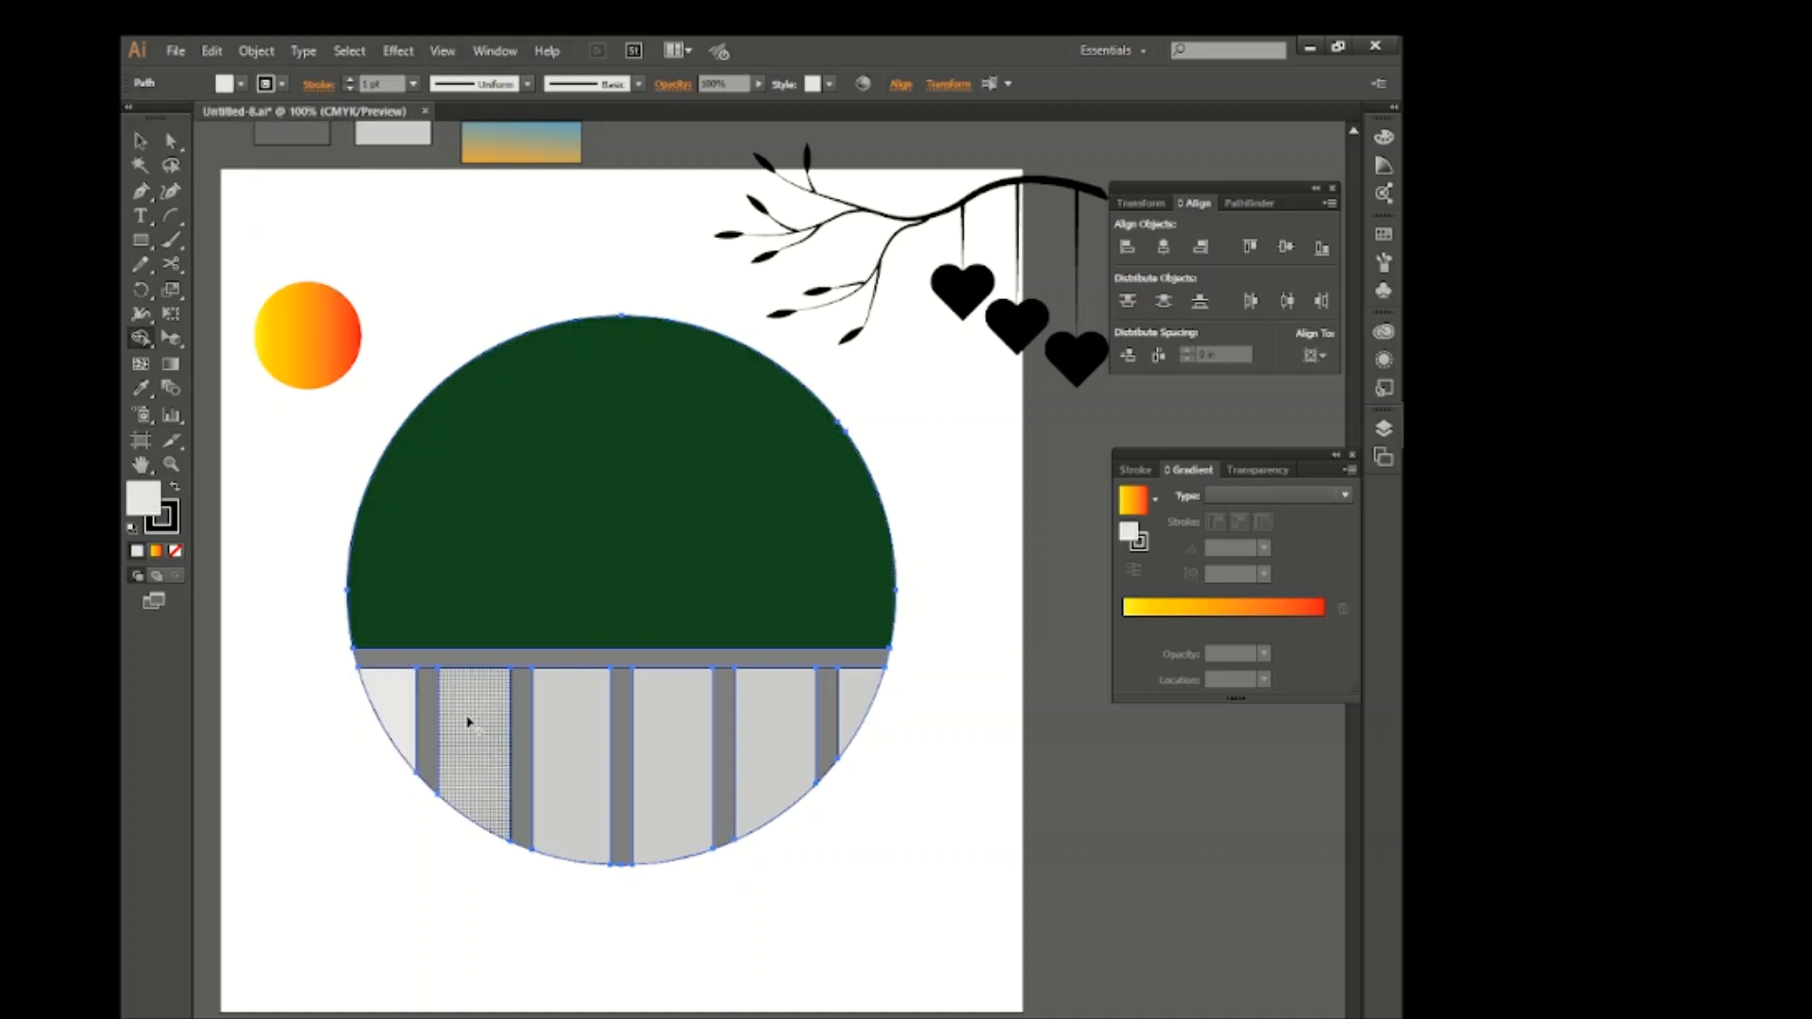
pyautogui.click(472, 721)
pyautogui.click(571, 732)
pyautogui.click(674, 736)
pyautogui.click(774, 727)
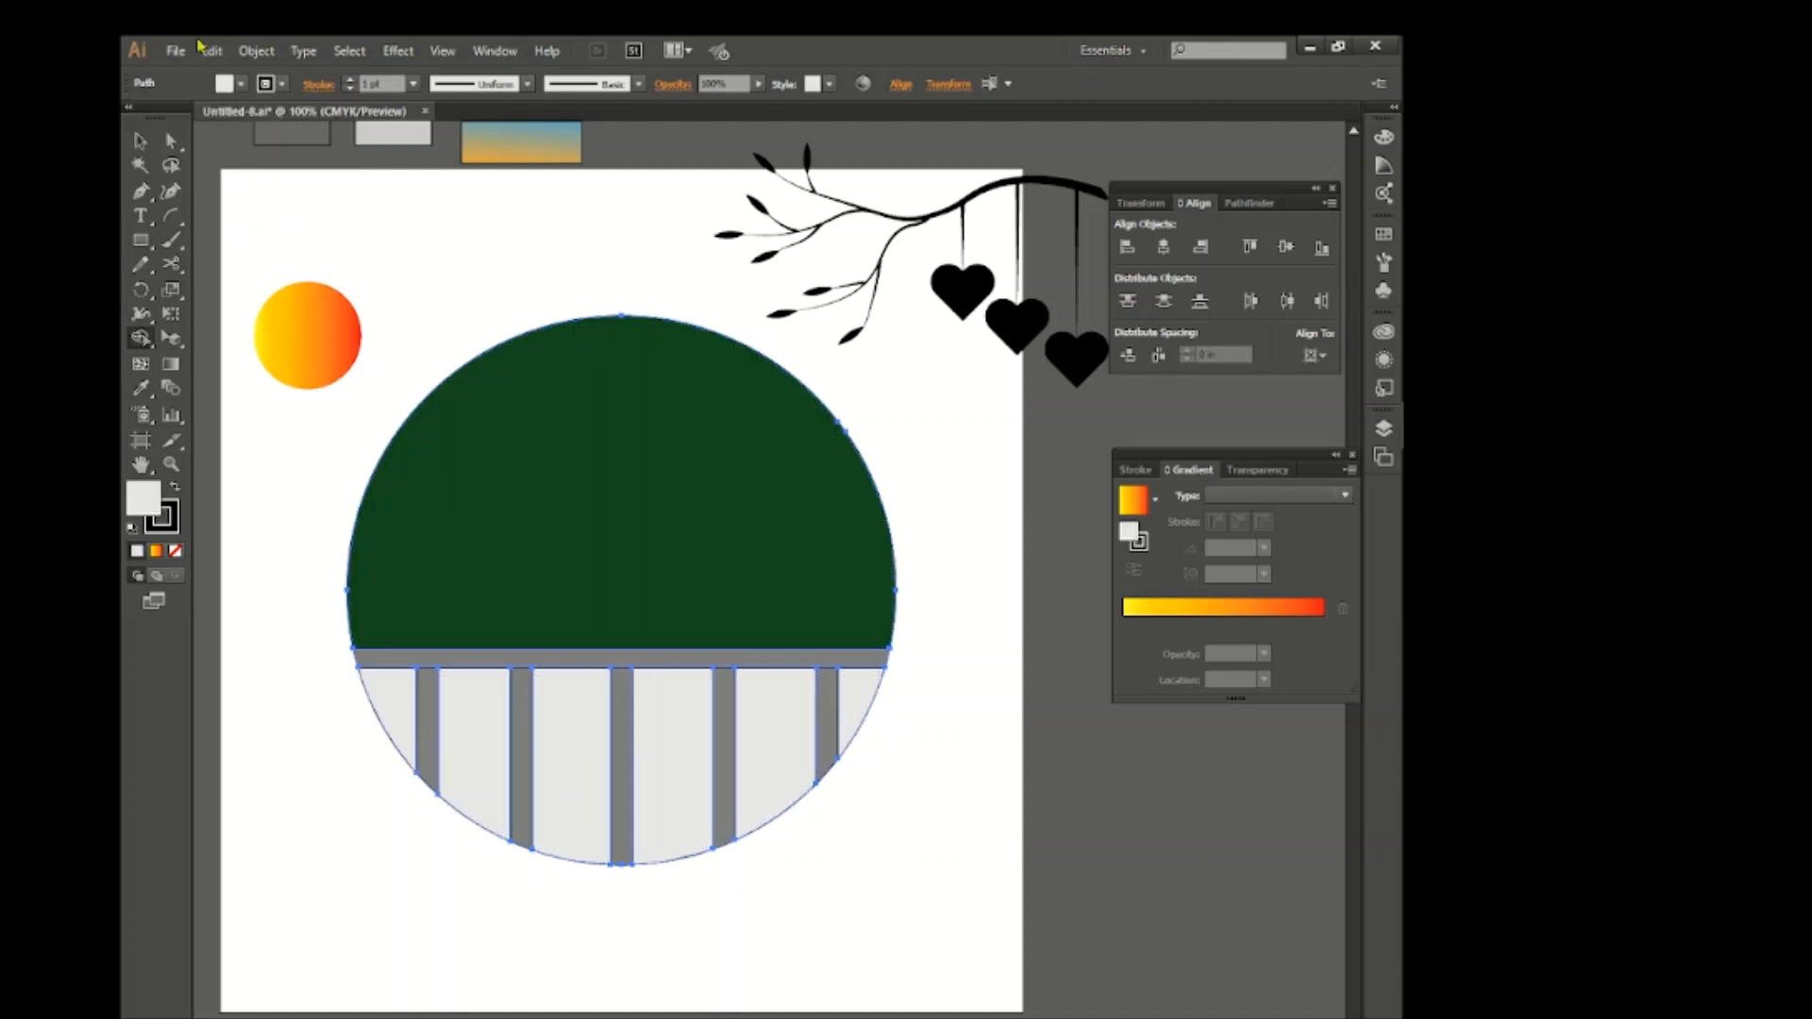
# Apply the blue-to-orange gradient of the sample rectangle above the artboard to the sky area using the Eyedropper
pyautogui.click(146, 140)
pyautogui.click(328, 236)
pyautogui.click(424, 415)
pyautogui.click(141, 387)
pyautogui.click(490, 143)
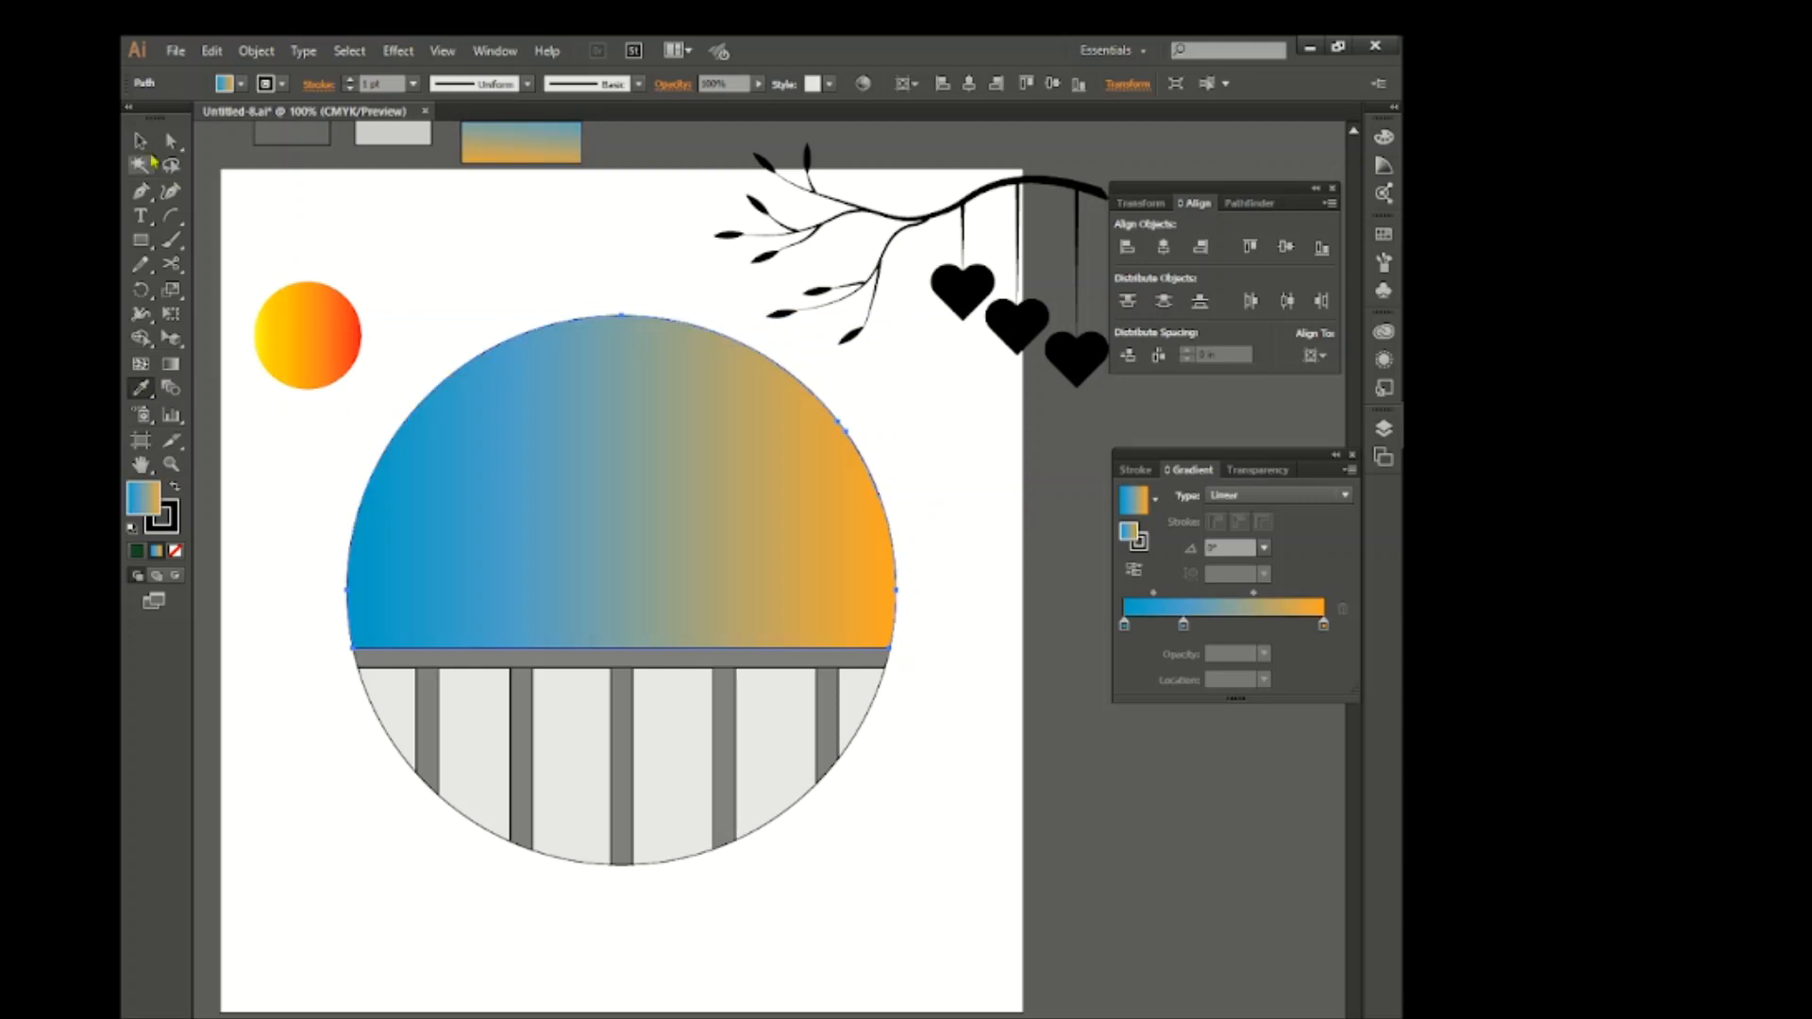
# Redirect the sky gradient vertically from blue at the top to orange at the railing, and shift its midpoint slightly upward
pyautogui.click(170, 363)
pyautogui.moveTo(638, 273); pyautogui.dragTo(621, 275)
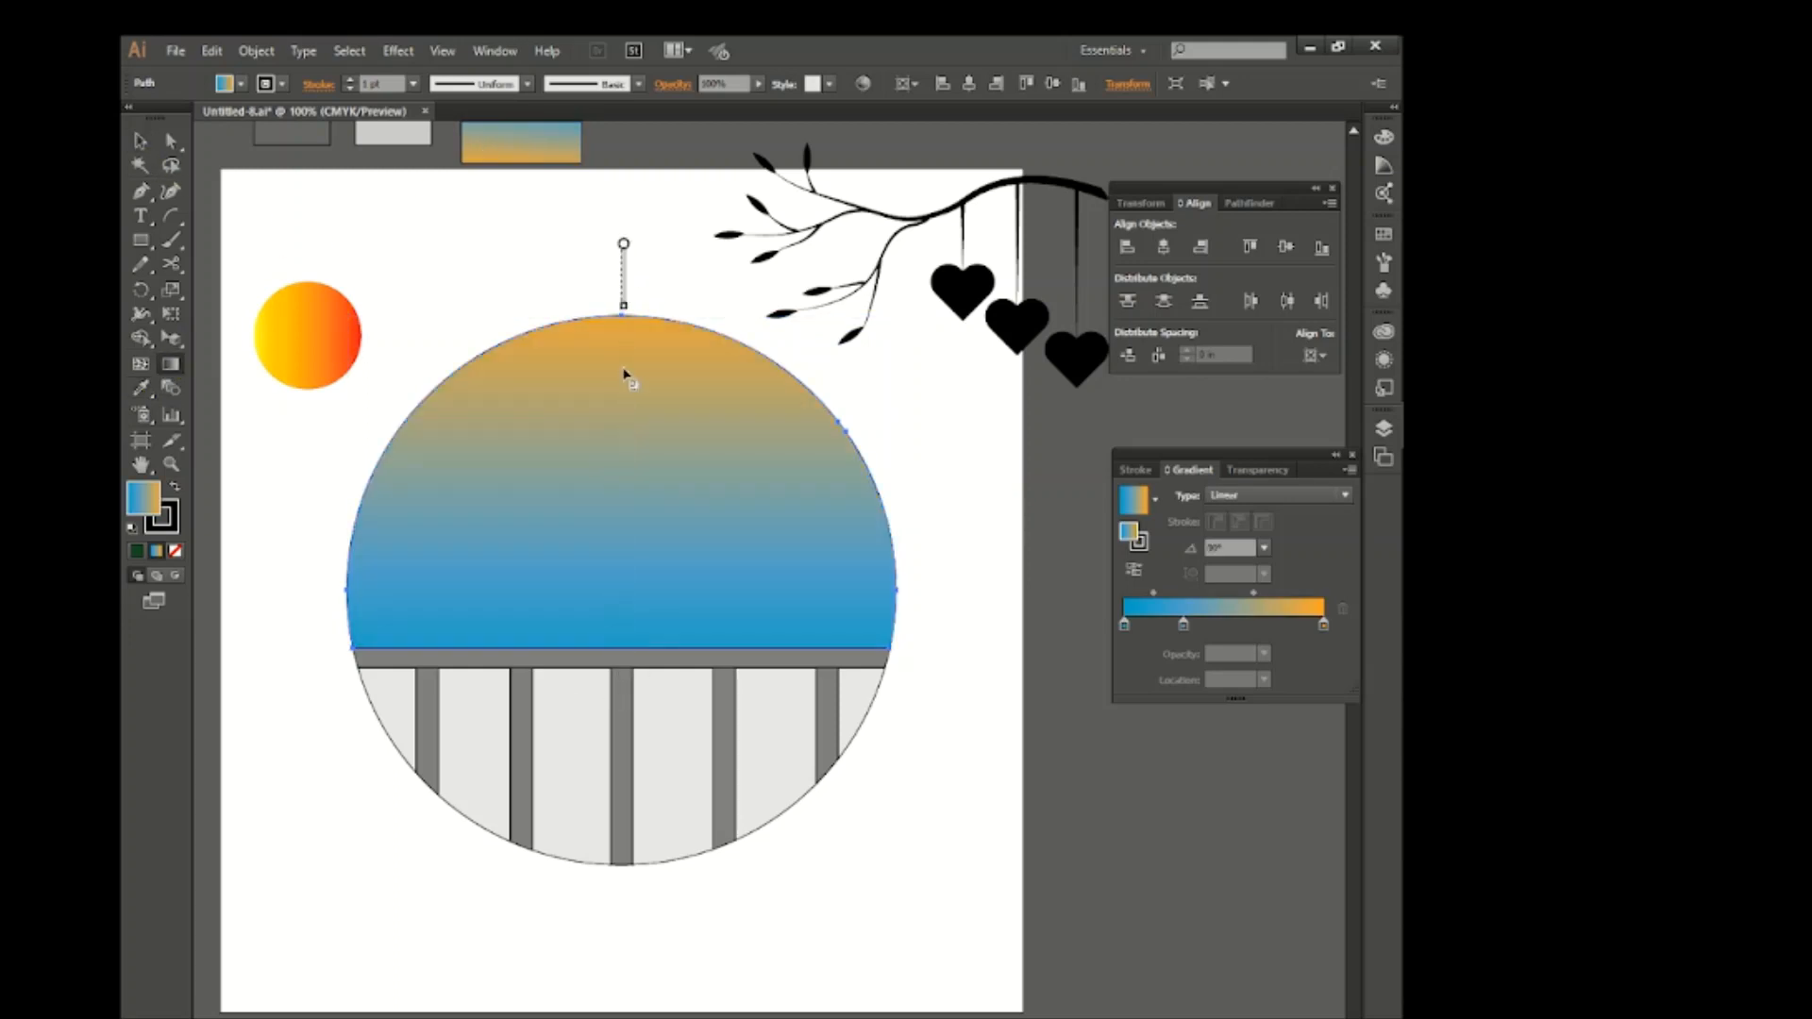
pyautogui.moveTo(621, 212); pyautogui.dragTo(621, 757)
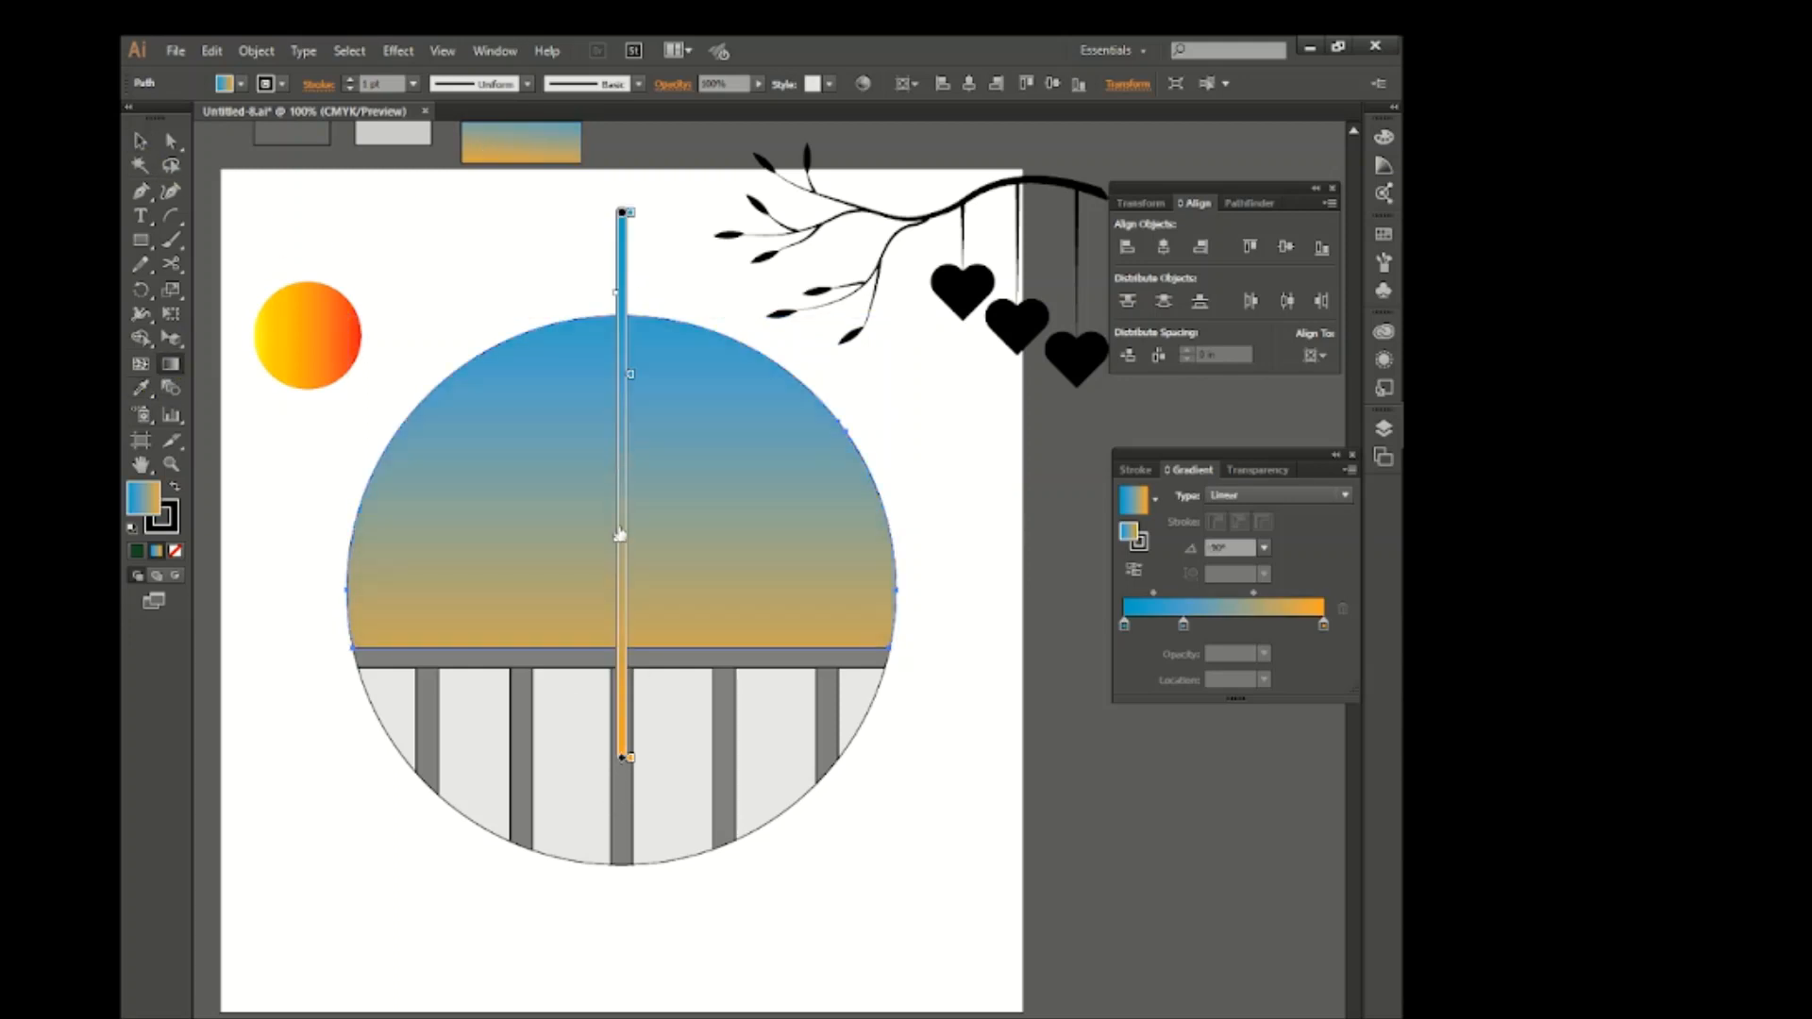
pyautogui.moveTo(619, 535); pyautogui.dragTo(616, 528)
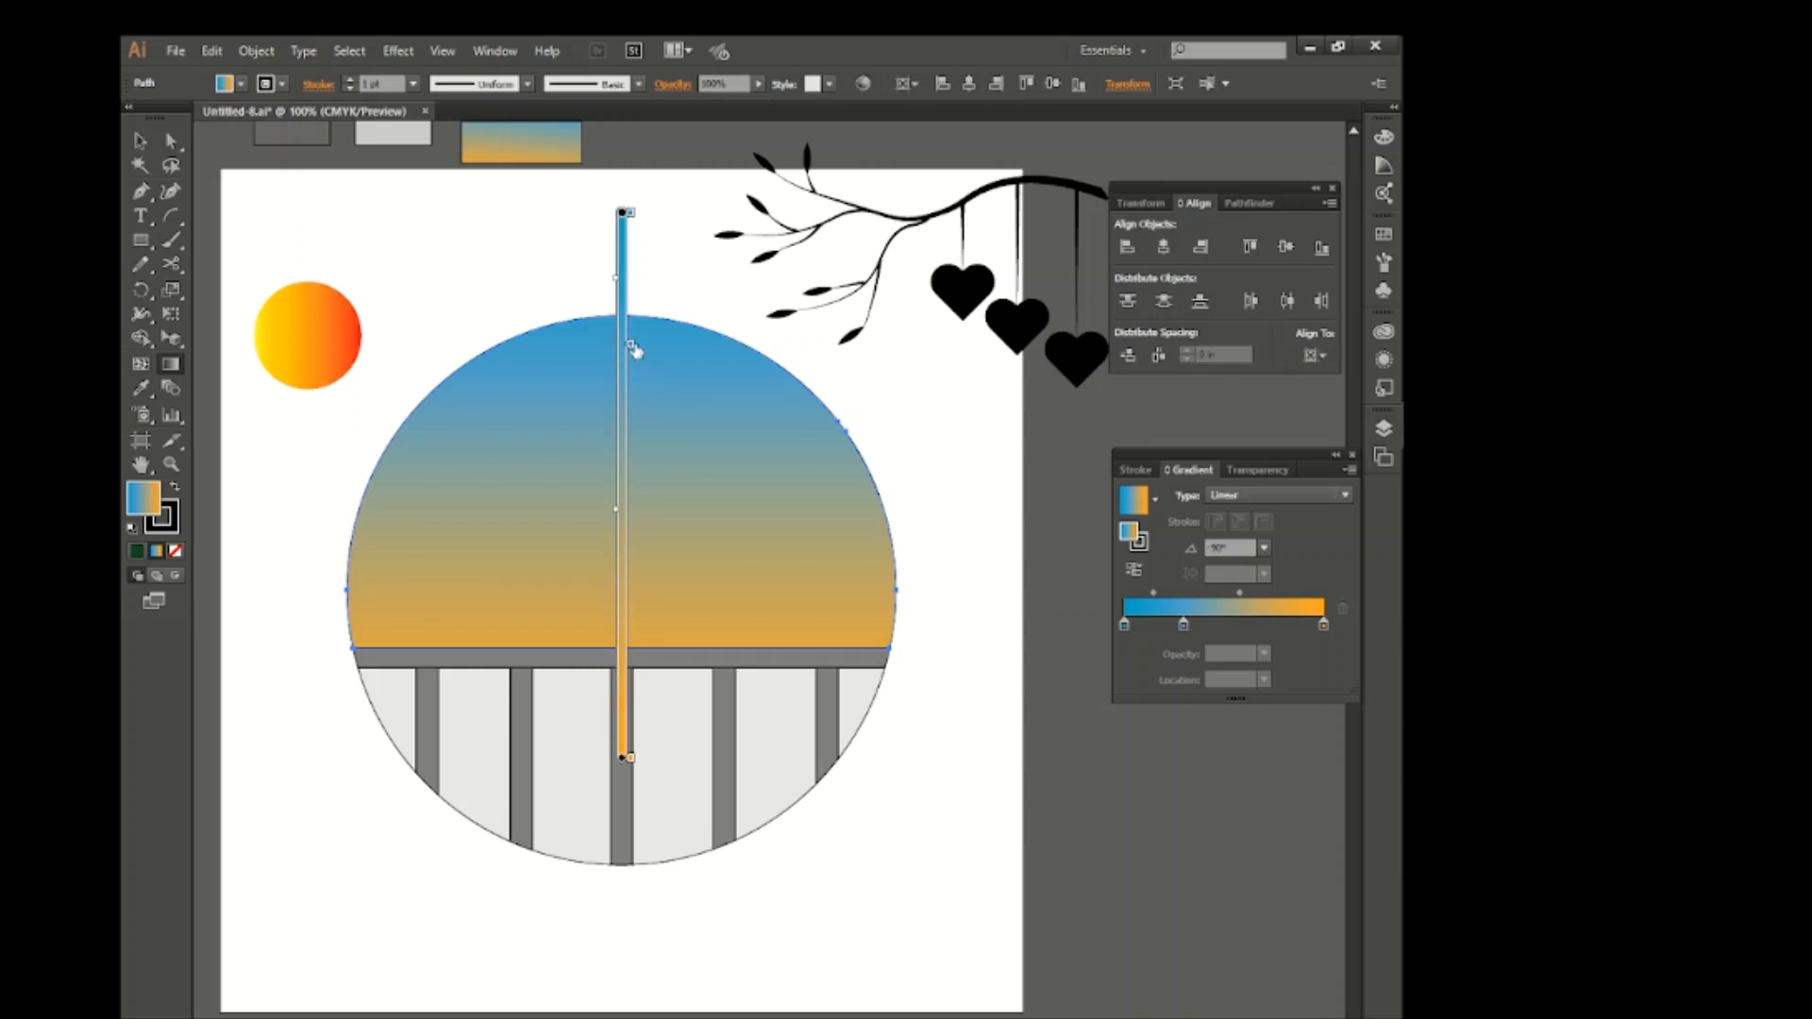
pyautogui.moveTo(617, 441); pyautogui.dragTo(633, 437)
# Move the grouped branch with its hearts back into the circle so its thick end meets the circle's right edge
pyautogui.click(140, 141)
pyautogui.click(283, 244)
pyautogui.moveTo(968, 288); pyautogui.dragTo(702, 520)
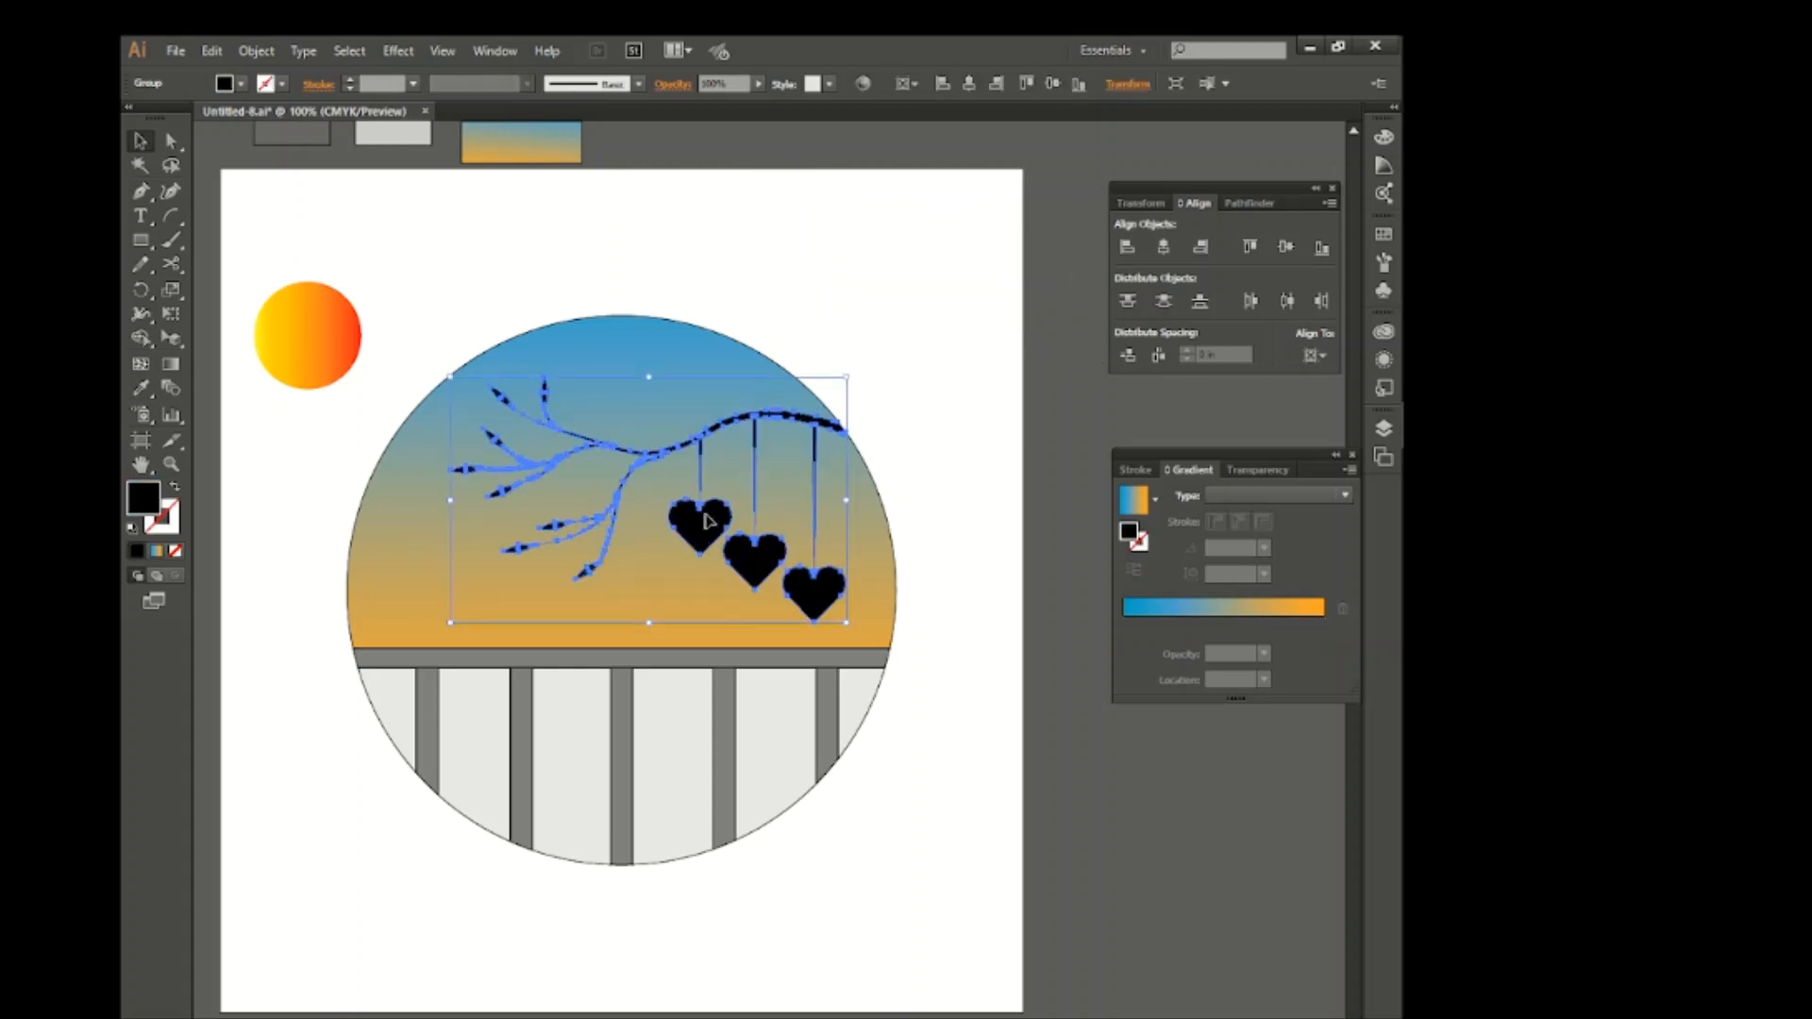
pyautogui.click(939, 566)
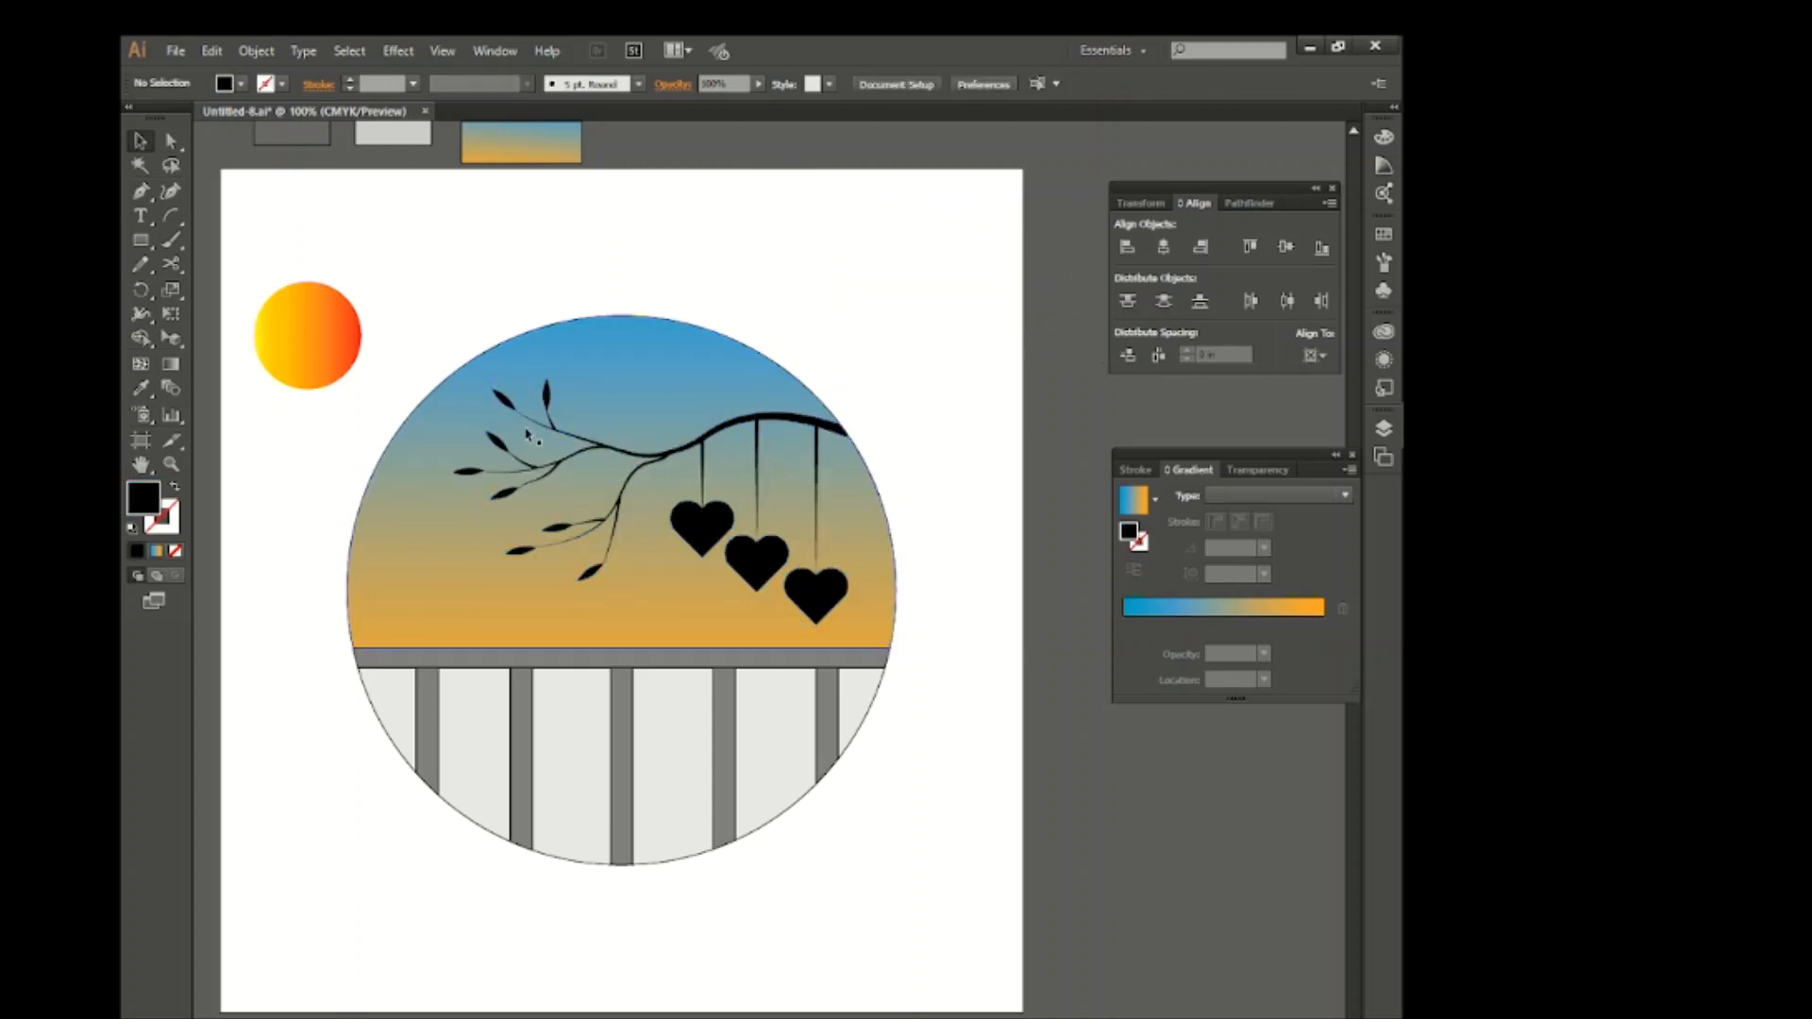
# Move the sun back into the circle just above the railing on the left and bring it to the front
pyautogui.moveTo(515, 577); pyautogui.dragTo(516, 577)
pyautogui.rightClick(521, 566)
pyautogui.moveTo(585, 851)
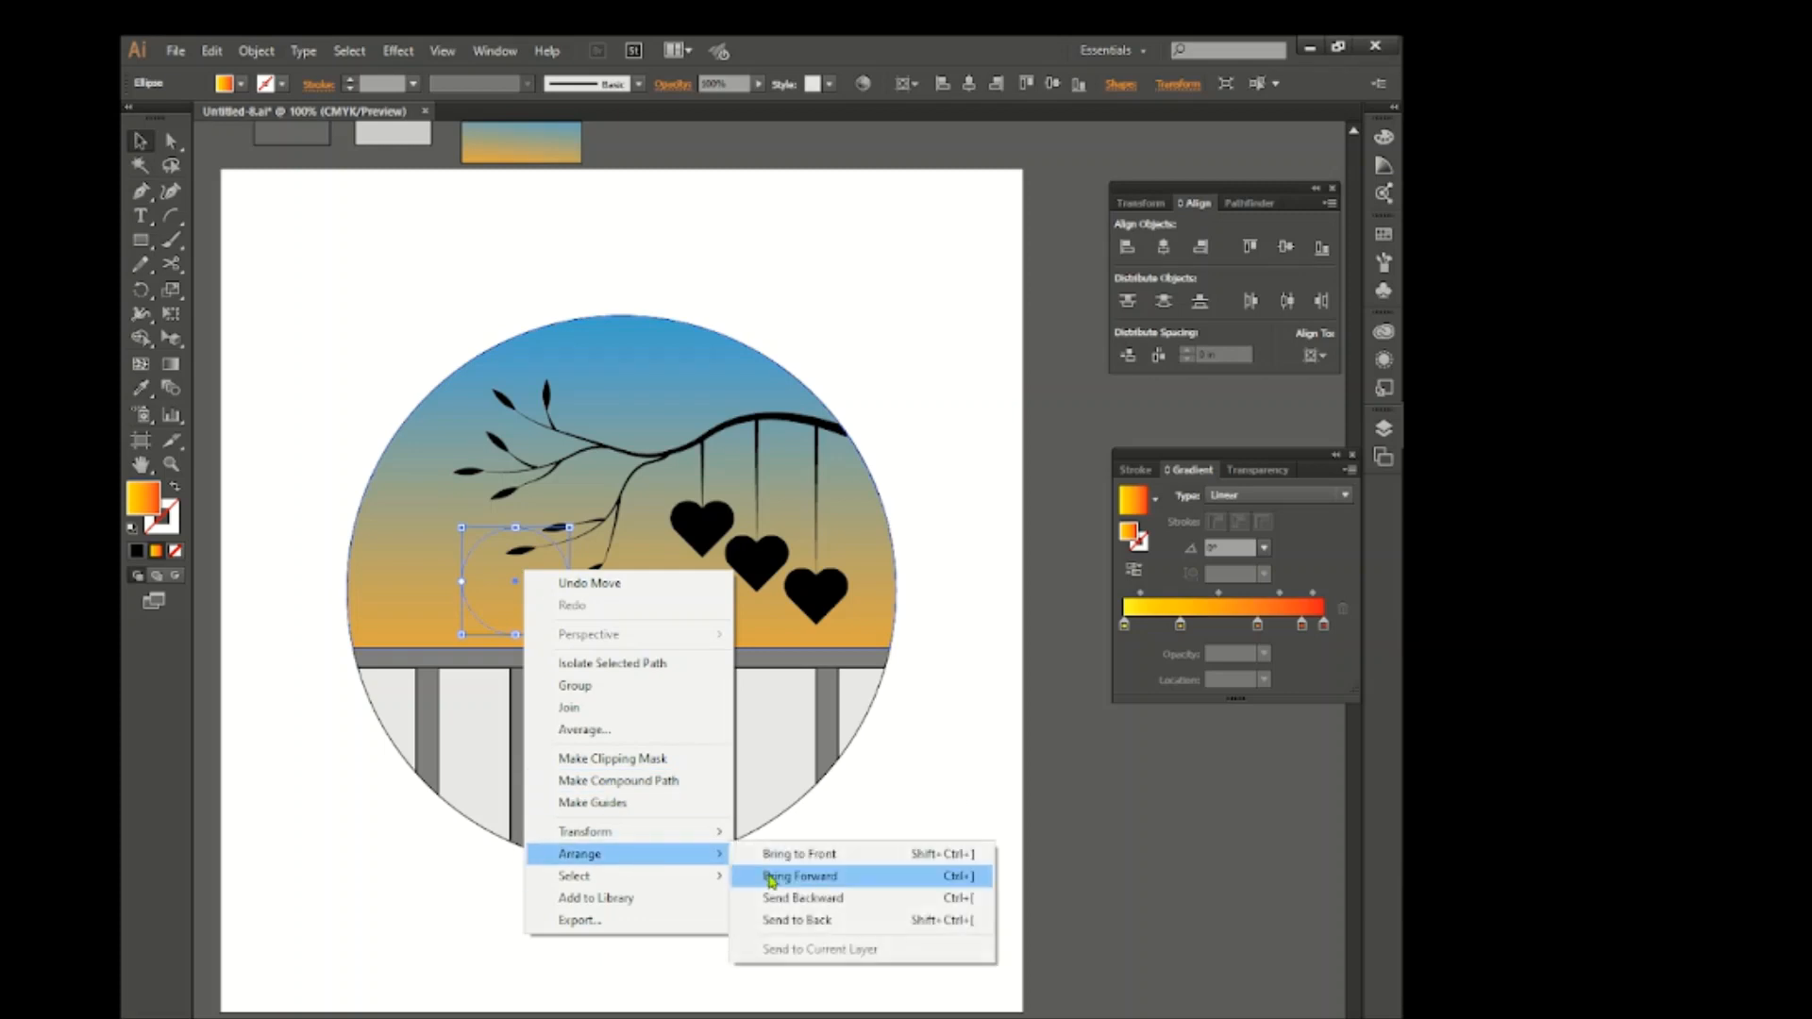
pyautogui.click(922, 852)
# Bring the grouped branch with its hearts to the front, over the sun
pyautogui.click(621, 498)
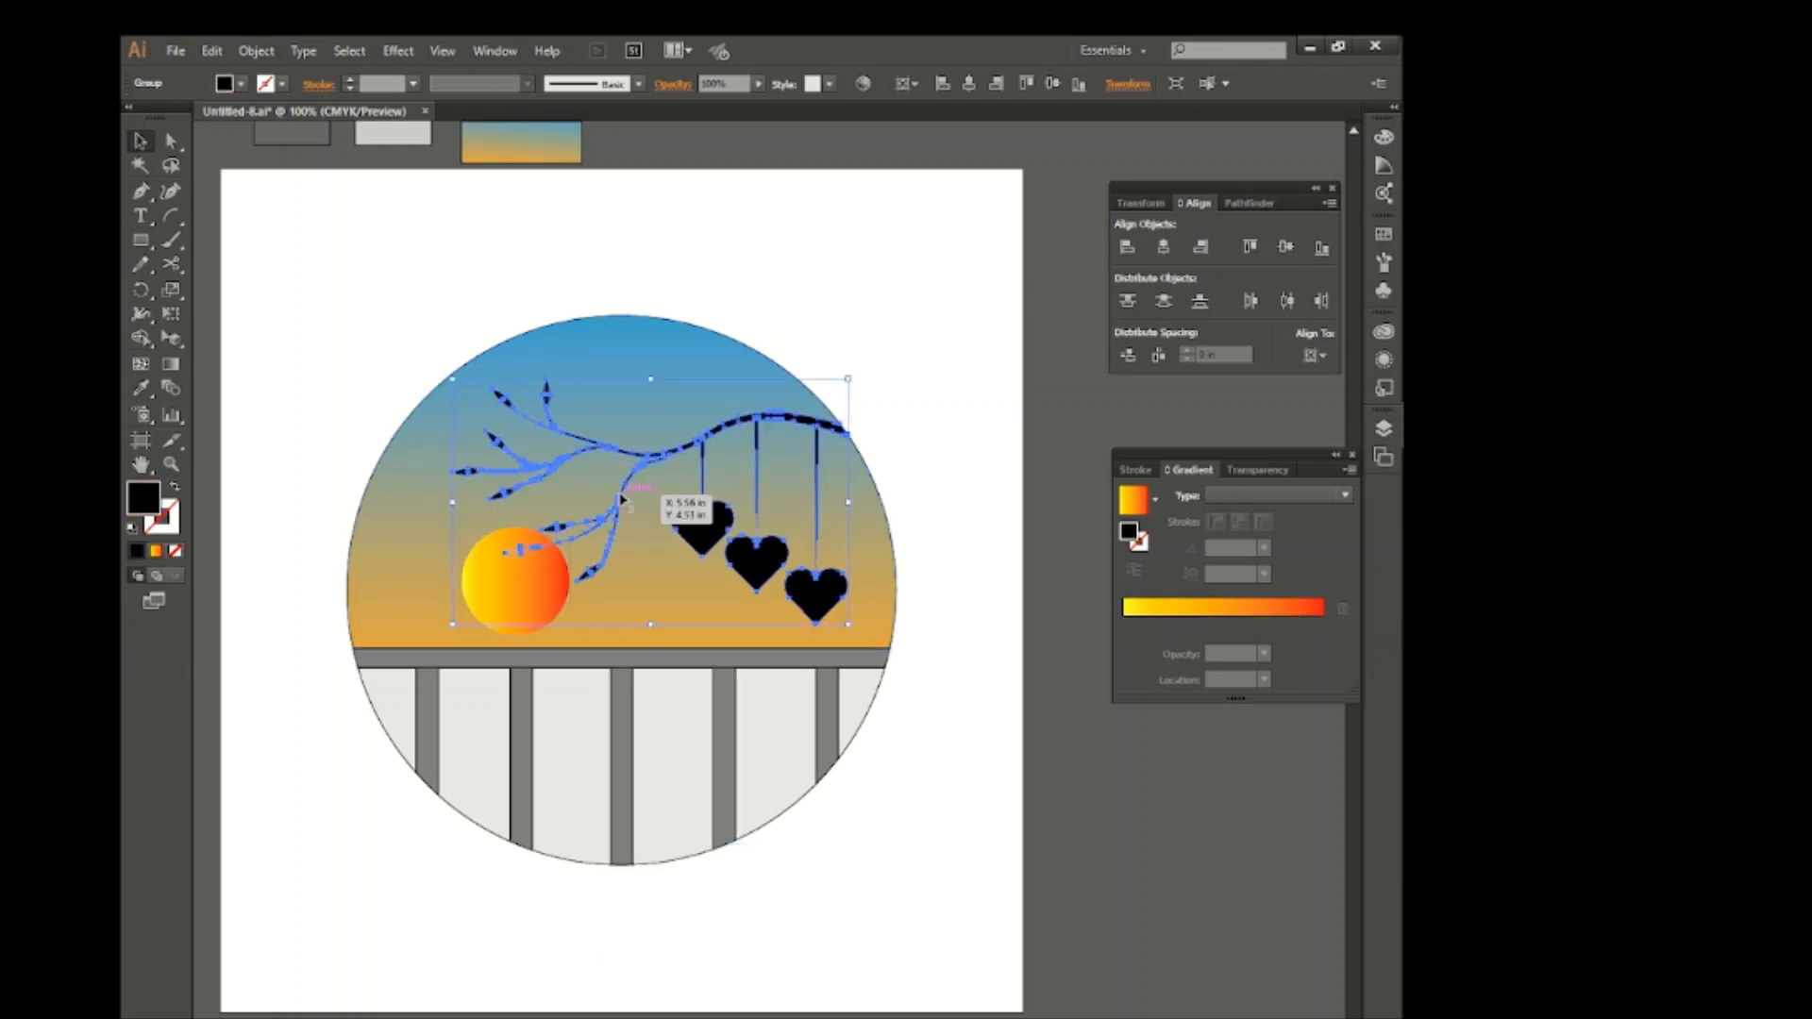
pyautogui.rightClick(621, 495)
pyautogui.moveTo(774, 668)
pyautogui.click(892, 661)
pyautogui.click(911, 777)
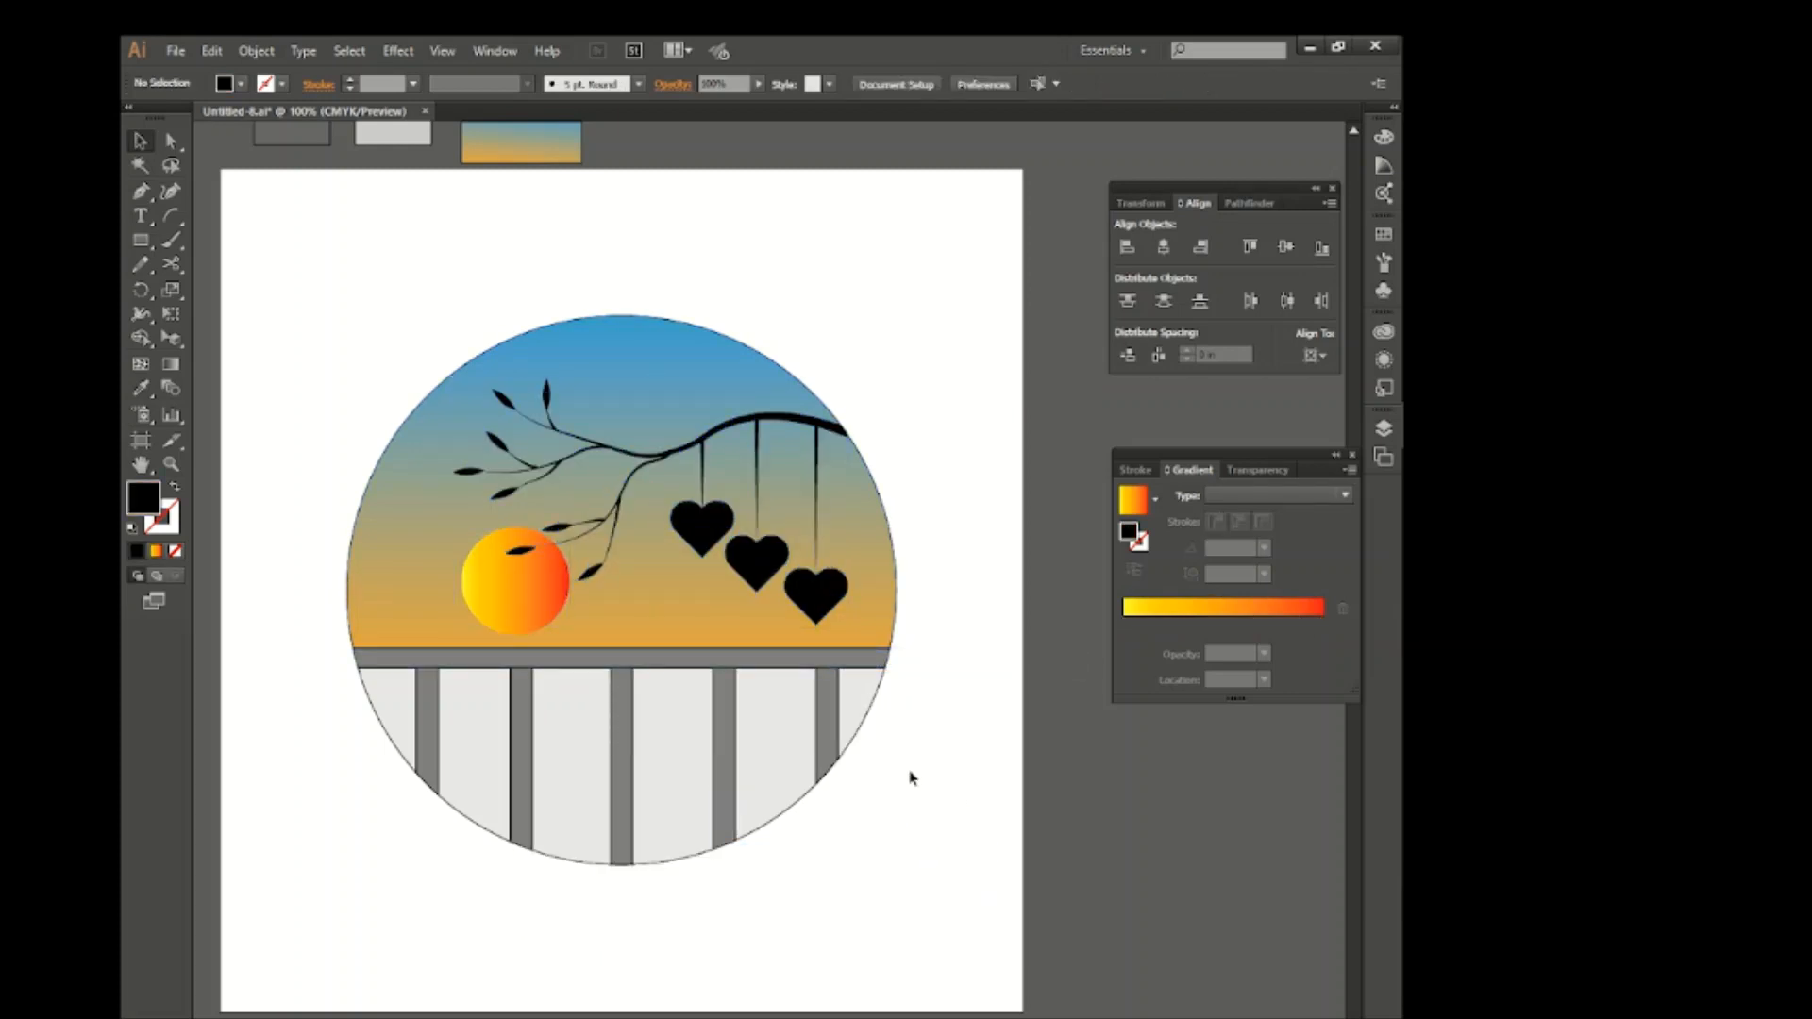